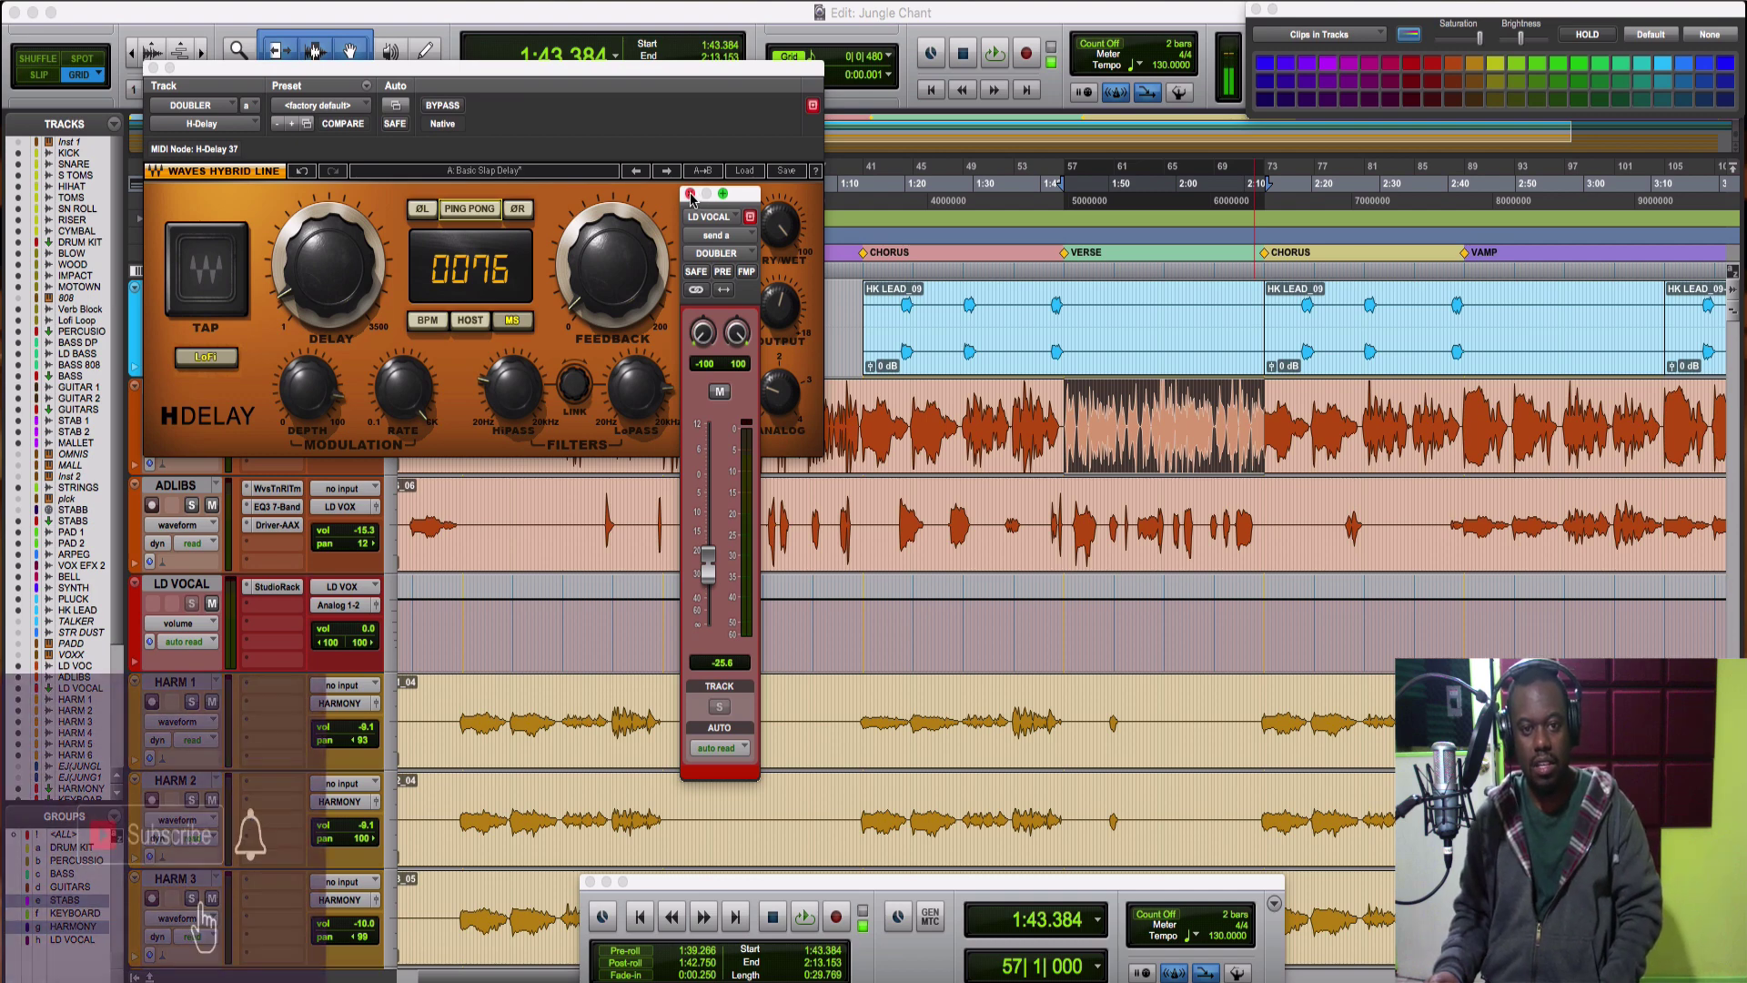
- Move the LD VOCAL send window clear of the H-Delay plug-in and audition the verse with the delay bypassed
left_click_drag(752, 193, 1457, 125)
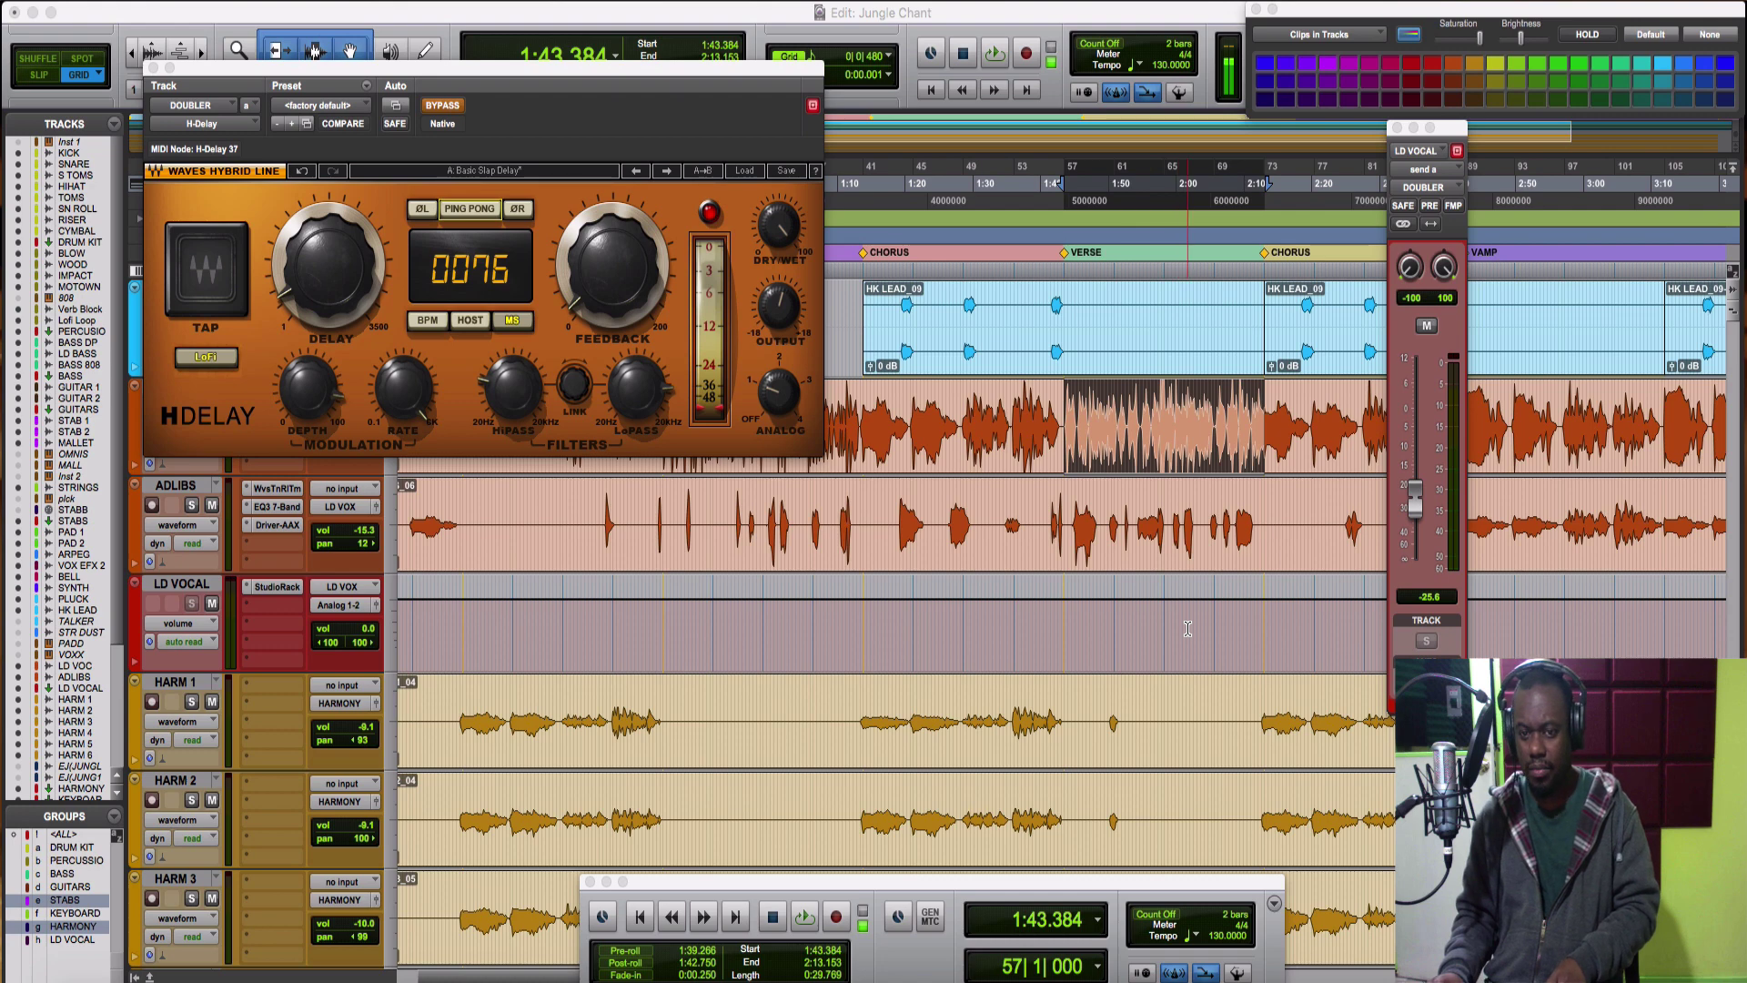
key("space")
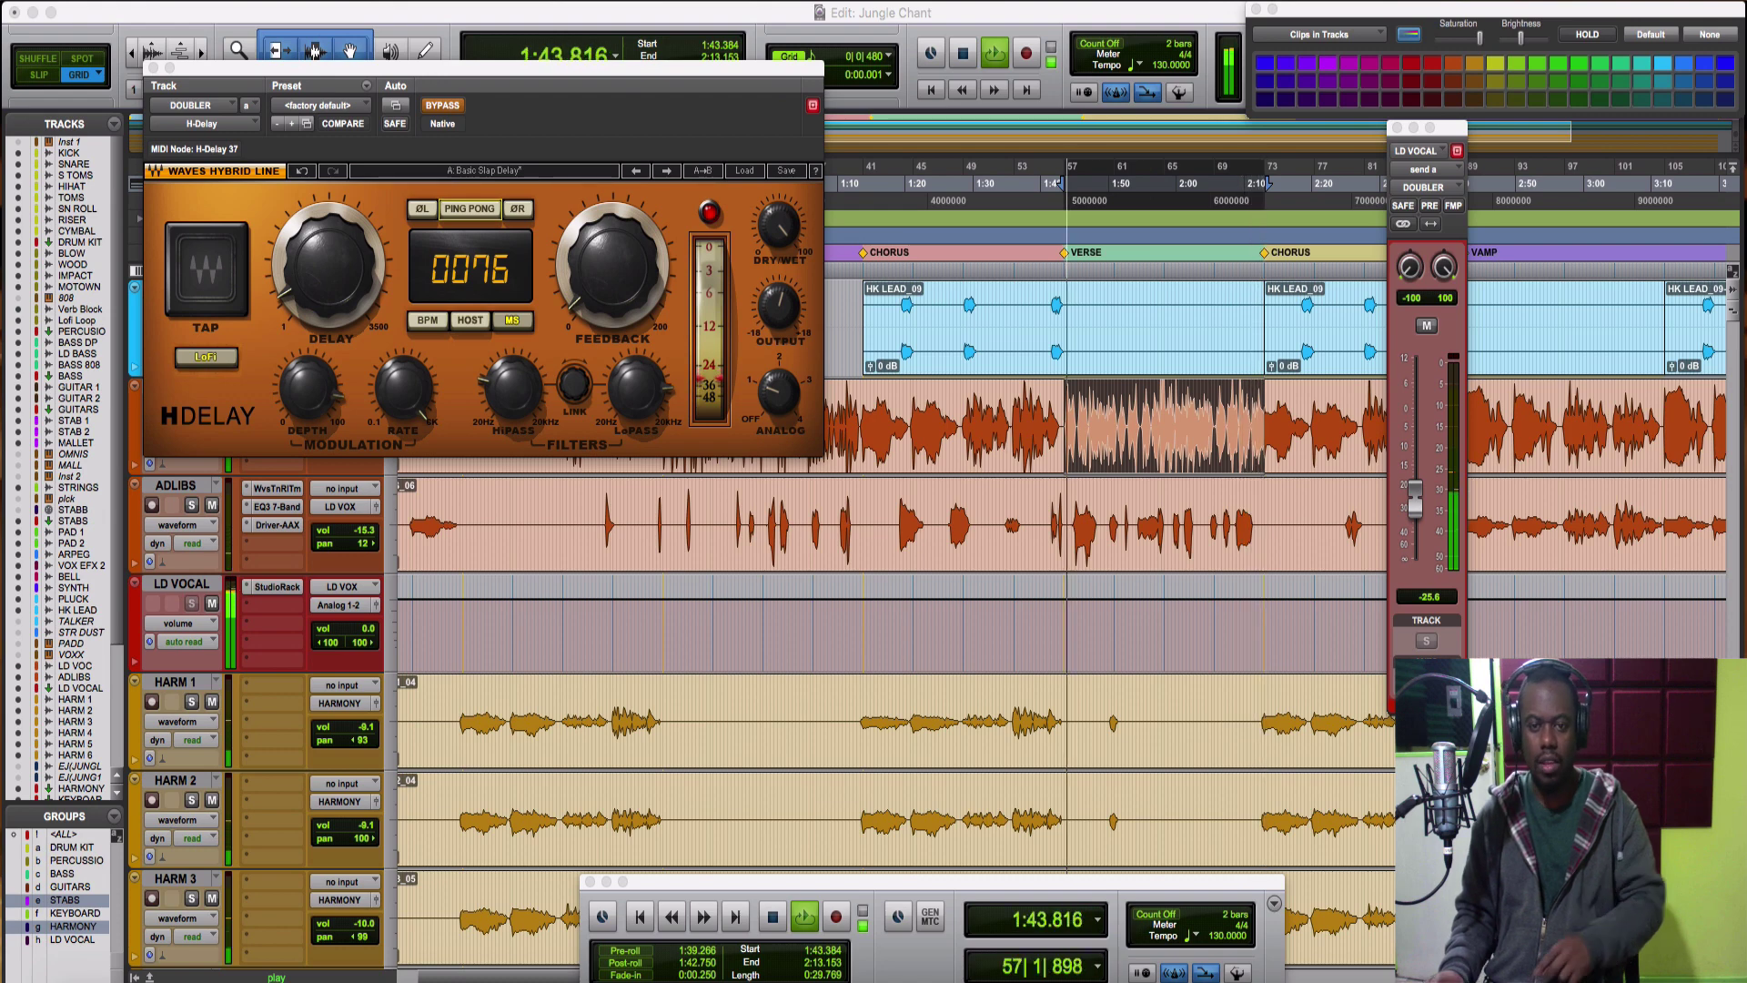
key("space")
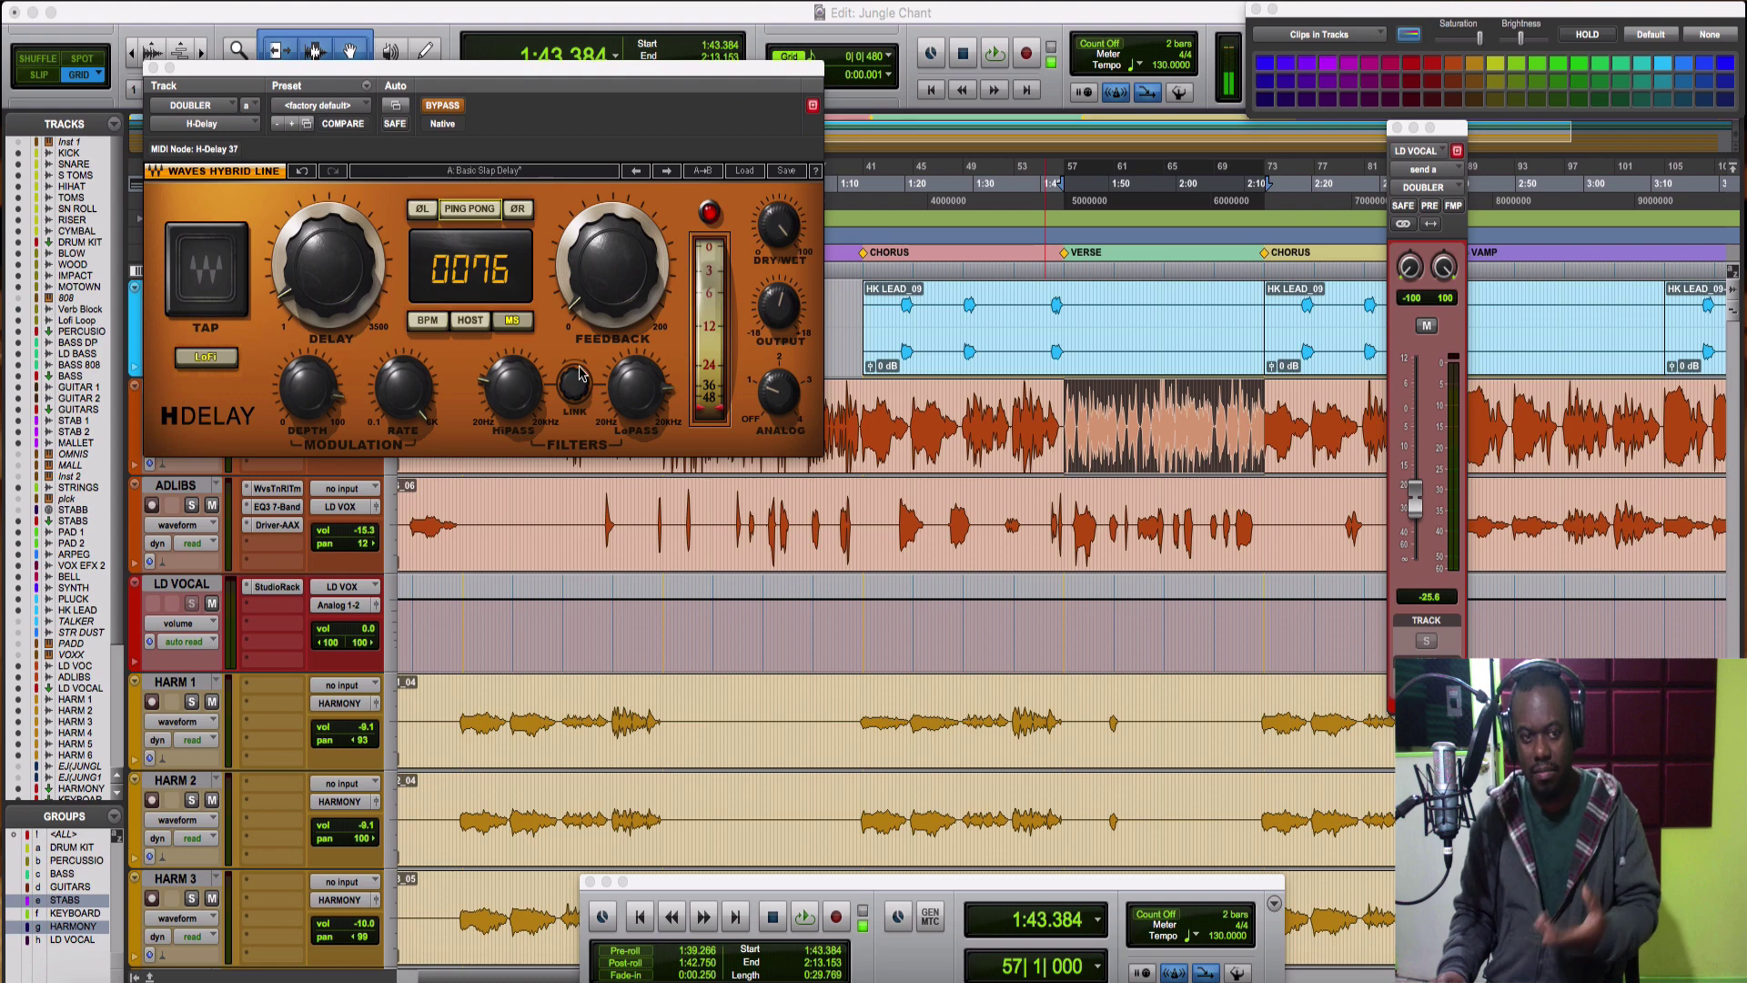
- Take H-Delay out of bypass and reposition the LD VOCAL send window close beside the plug-in
left_click(551, 205)
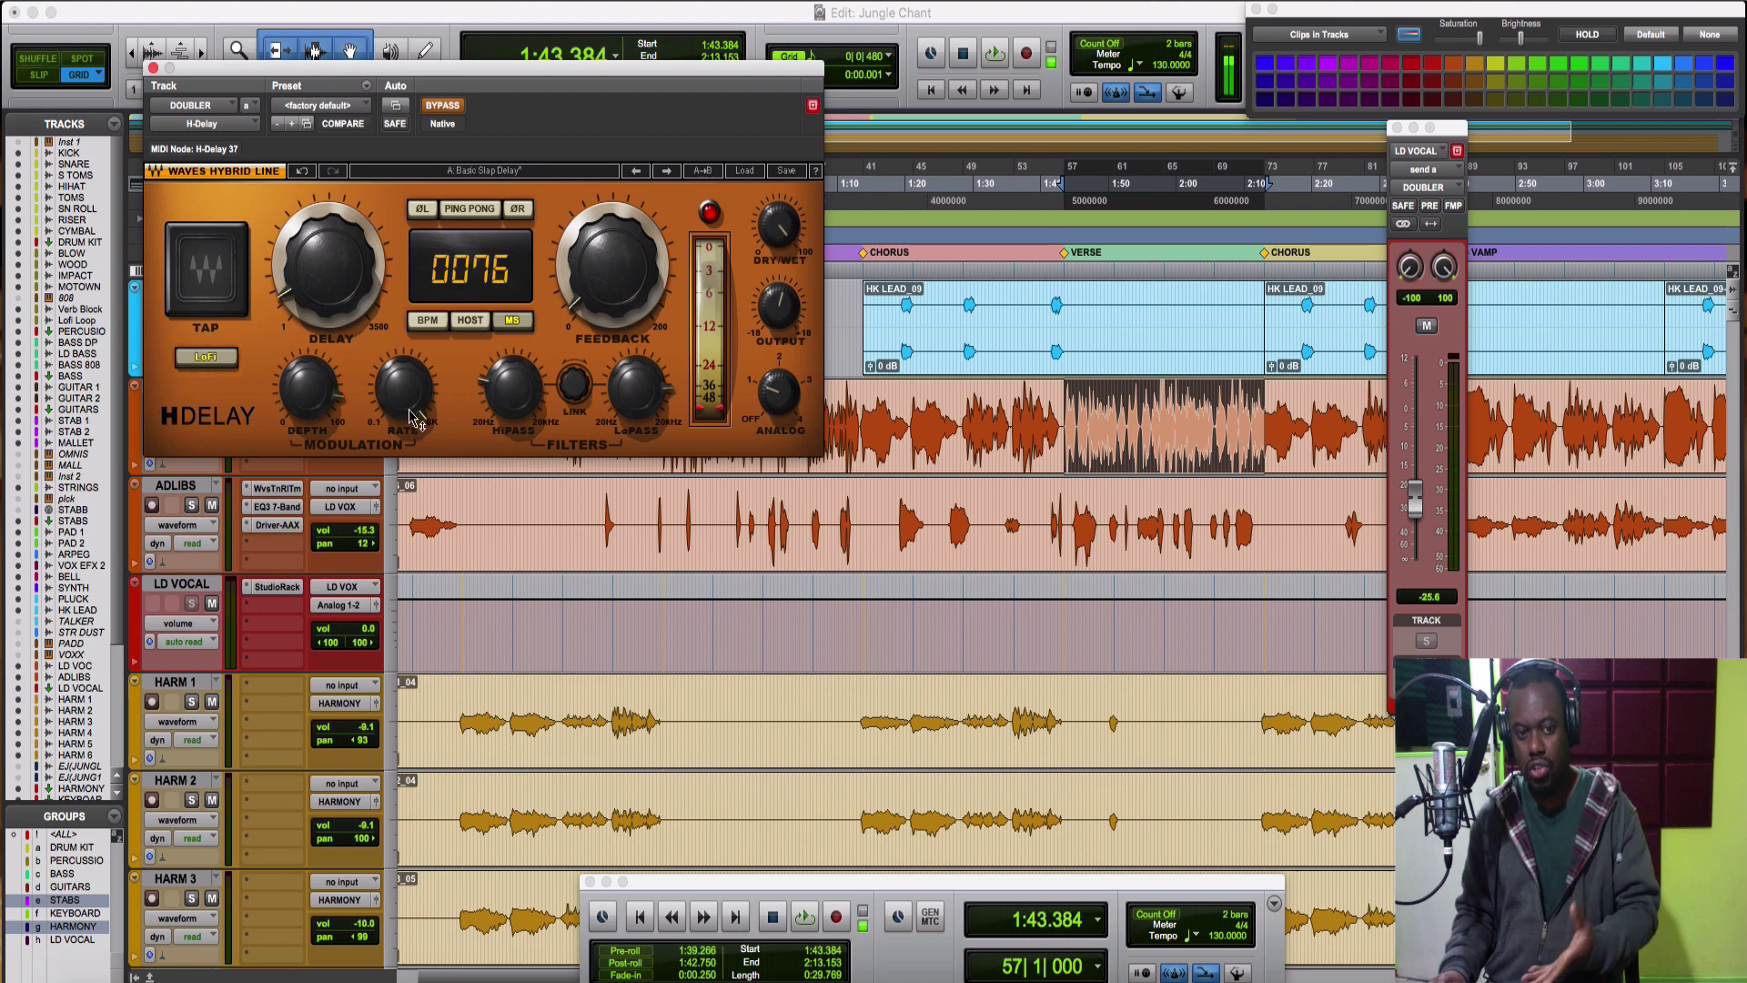
left_click(438, 108)
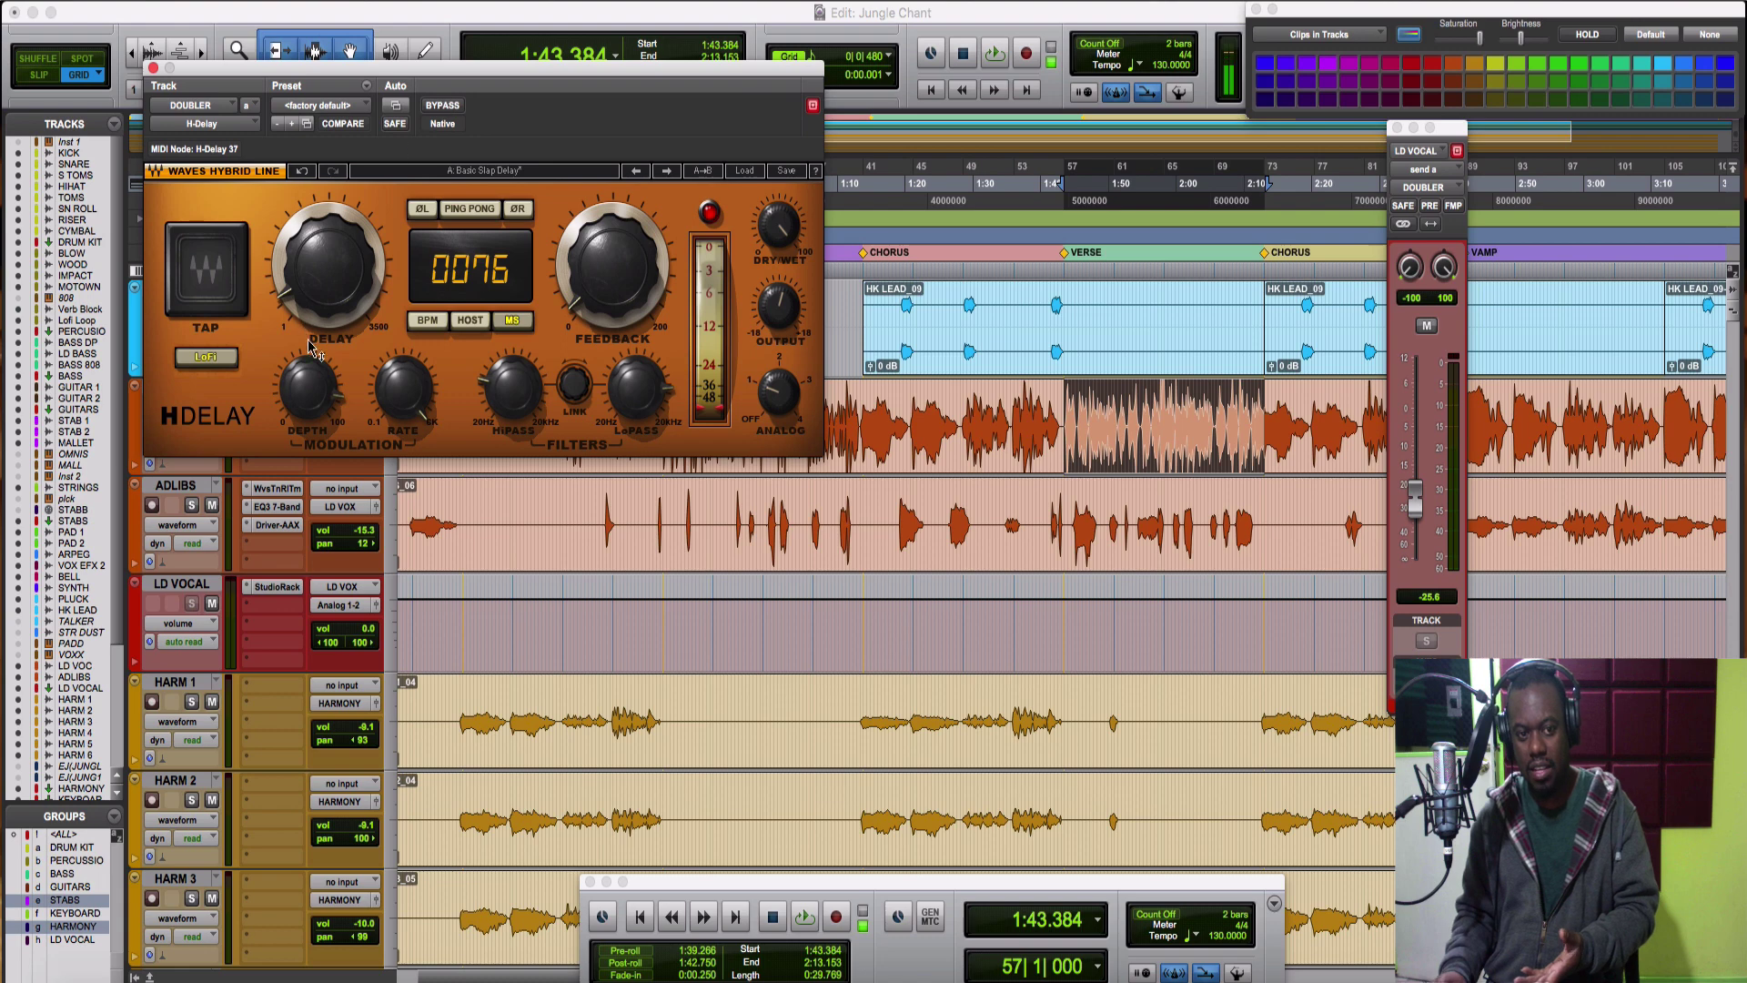
mouse_move(314, 366)
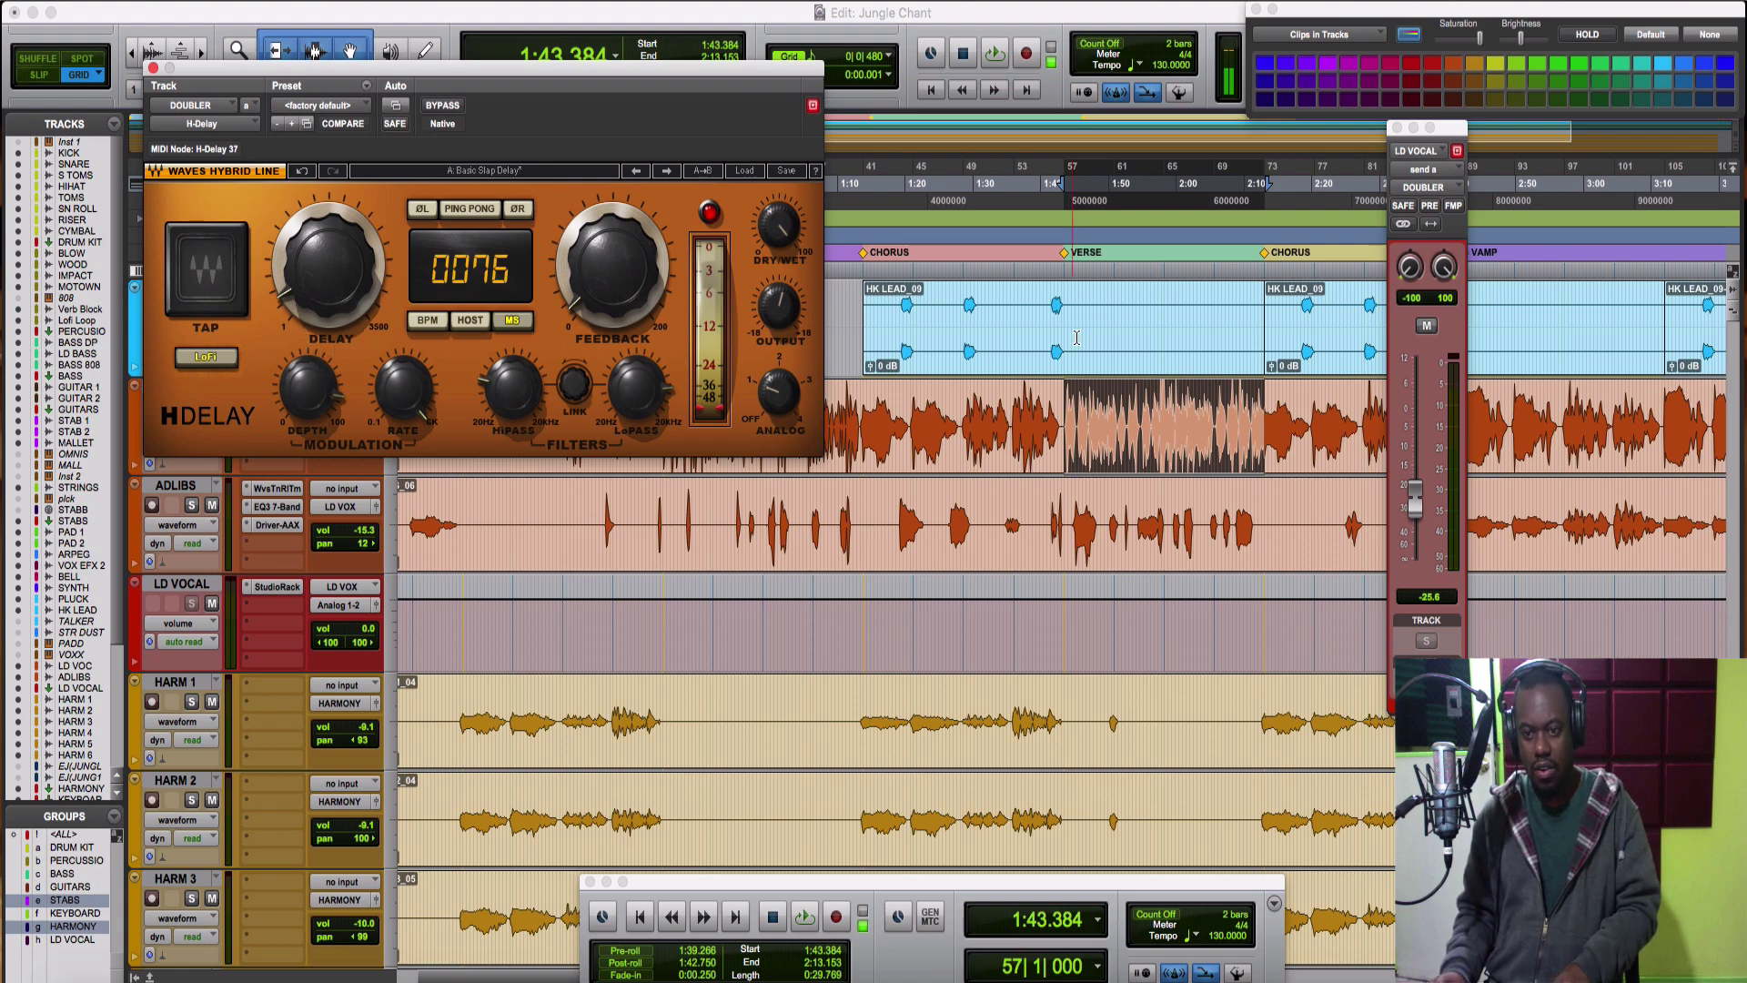
left_click_drag(1447, 128, 1216, 63)
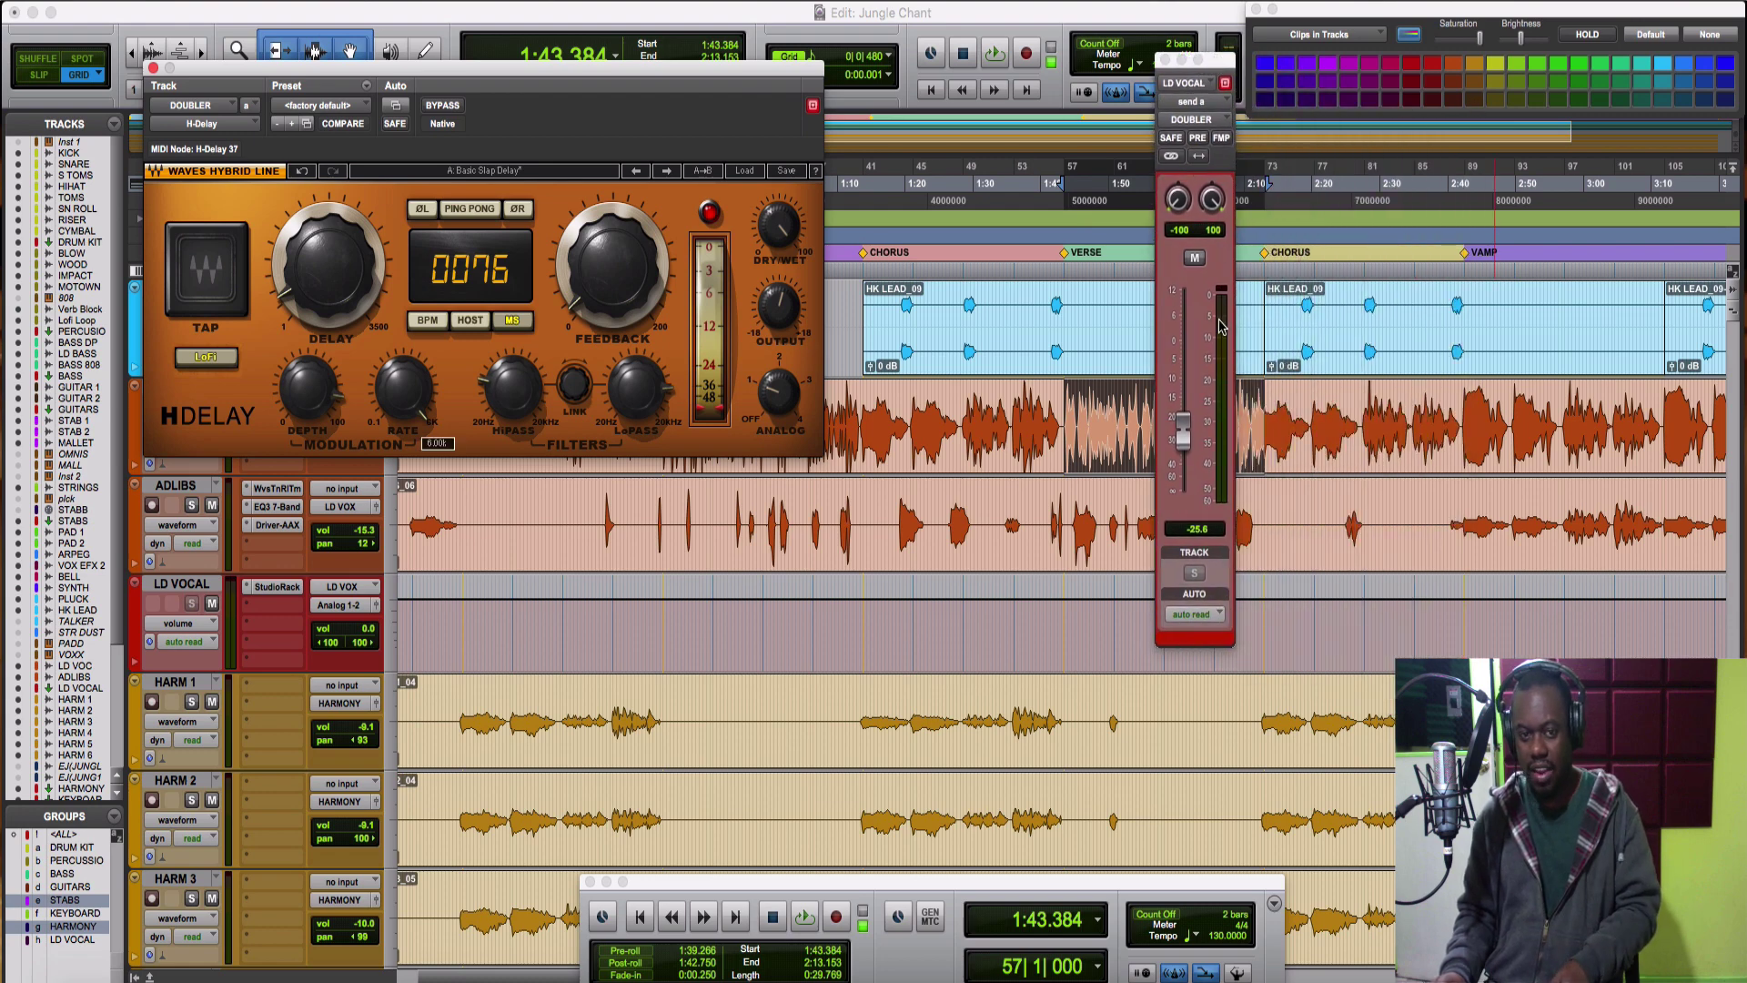
- Raise the LD VOCAL send level to DOUBLER to about +3.8 dB while the verse plays
key("space")
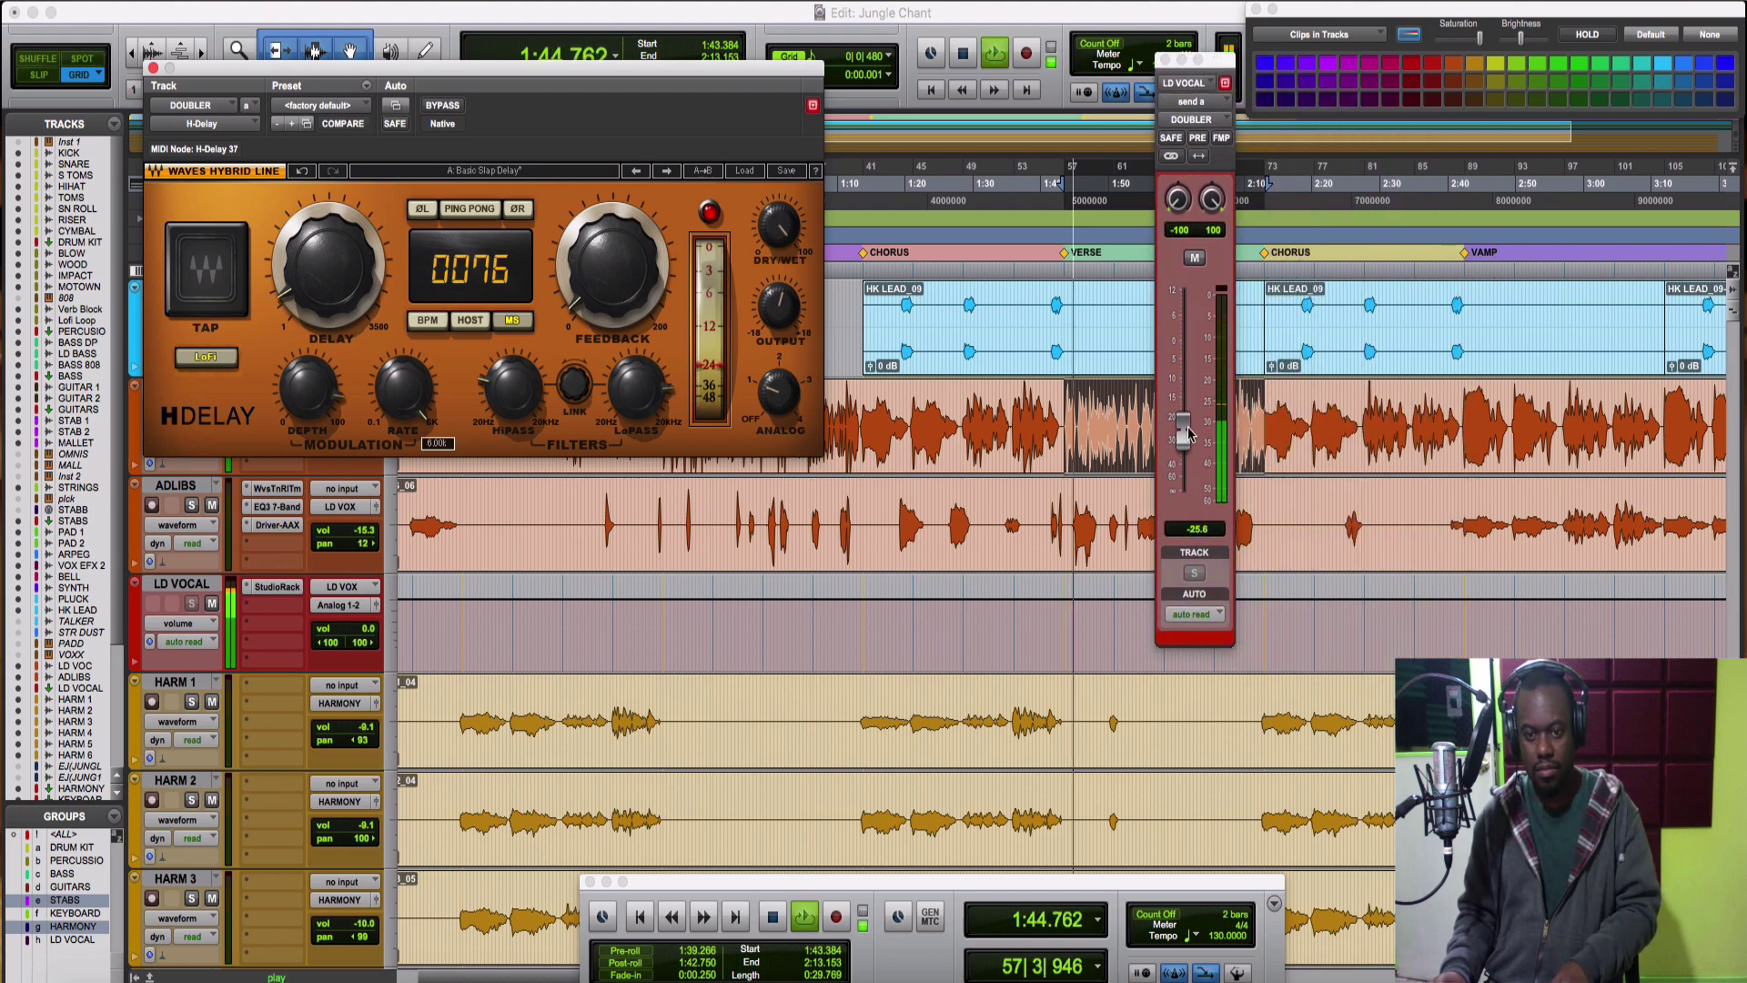
left_click_drag(1193, 446, 1198, 333)
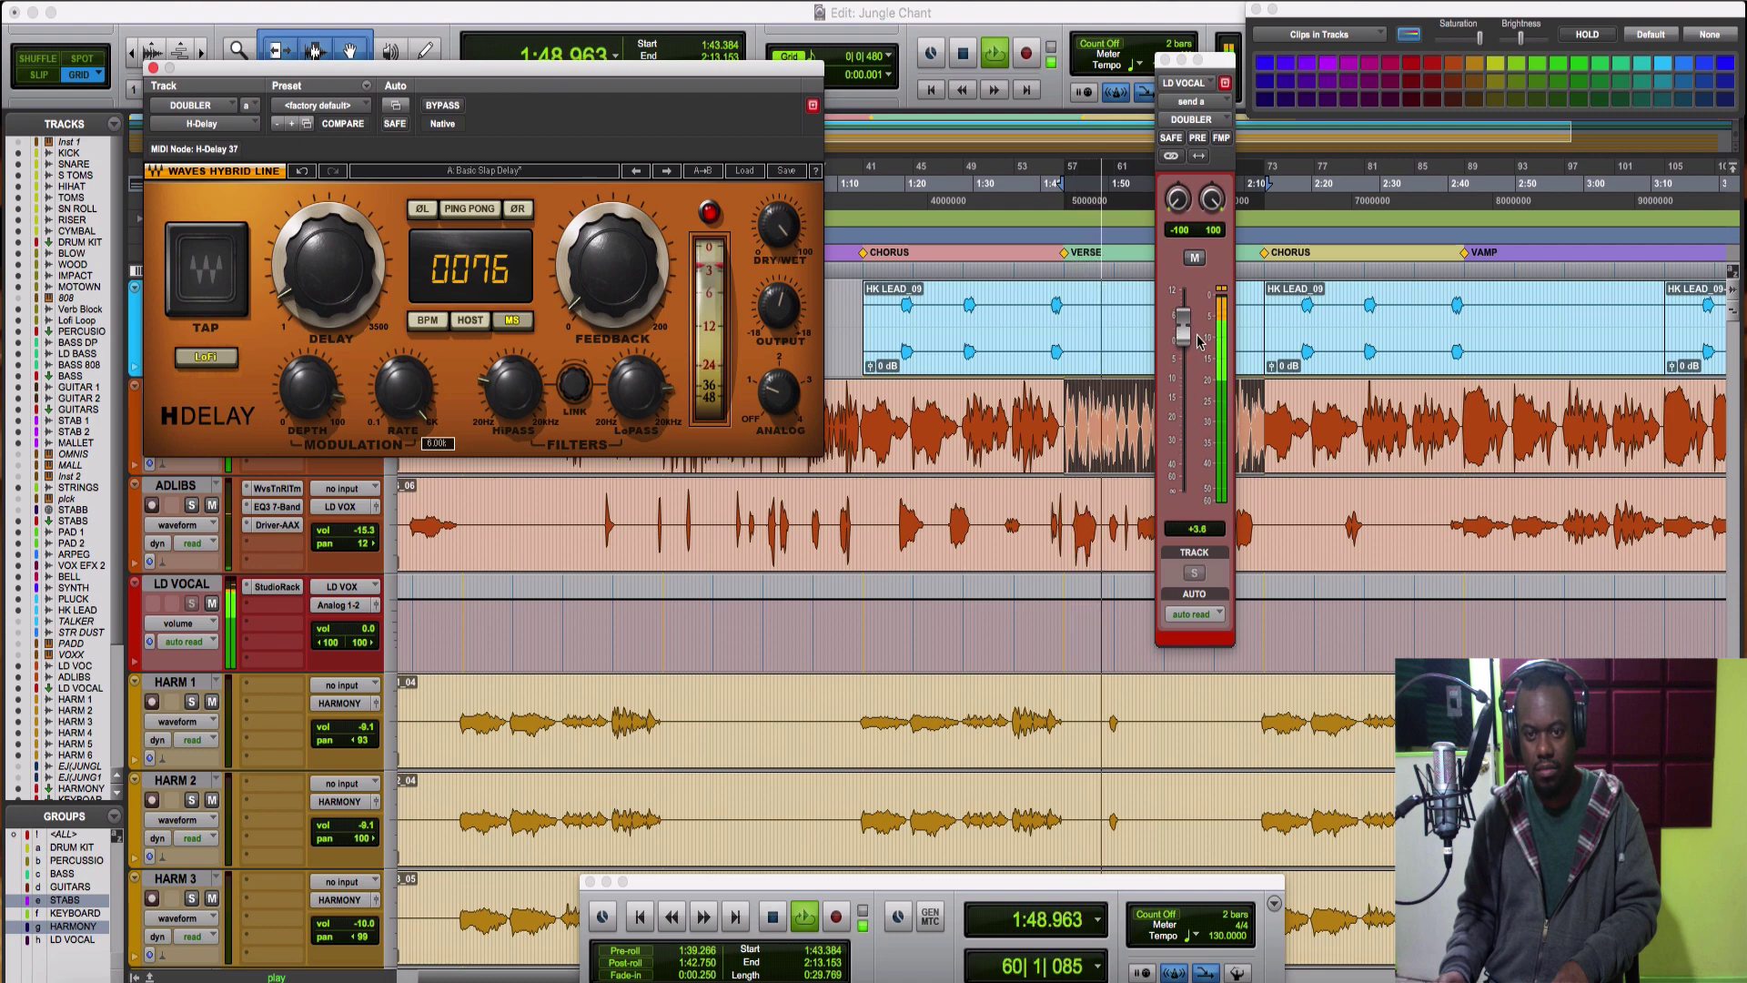
key("space")
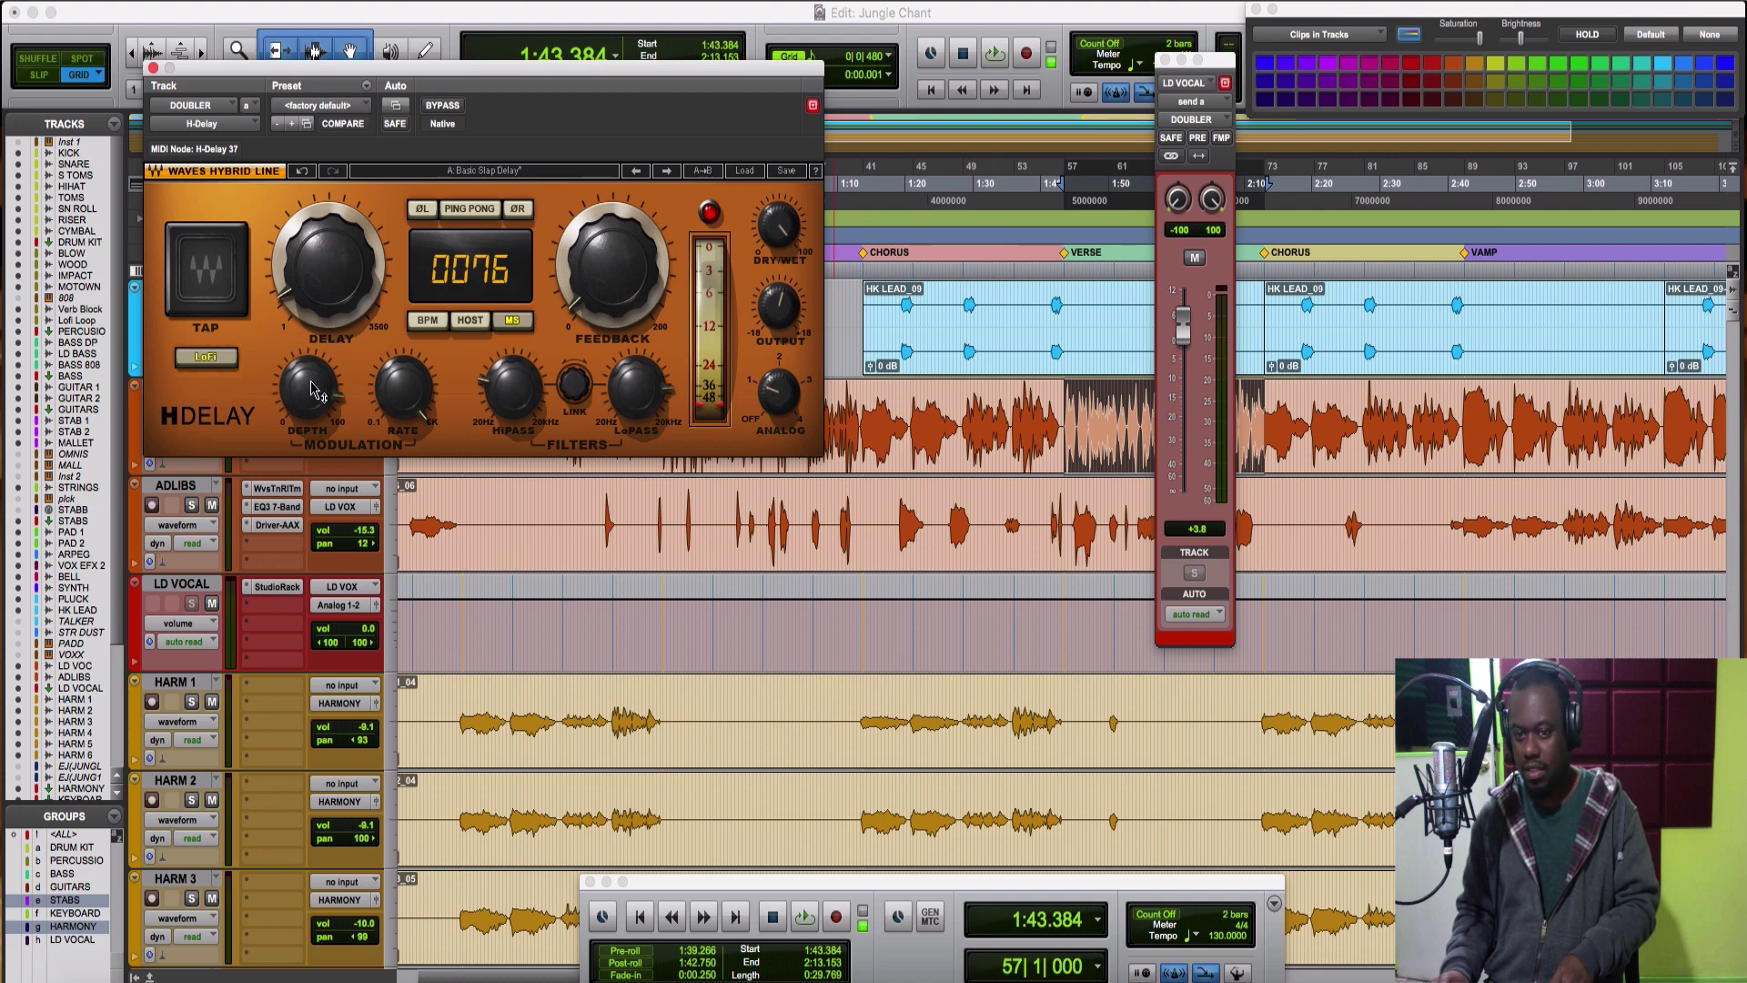
- Audition the verse briefly and lower the LD VOCAL send level to DOUBLER to -5.2 dB
mouse_move(312, 391)
key("space")
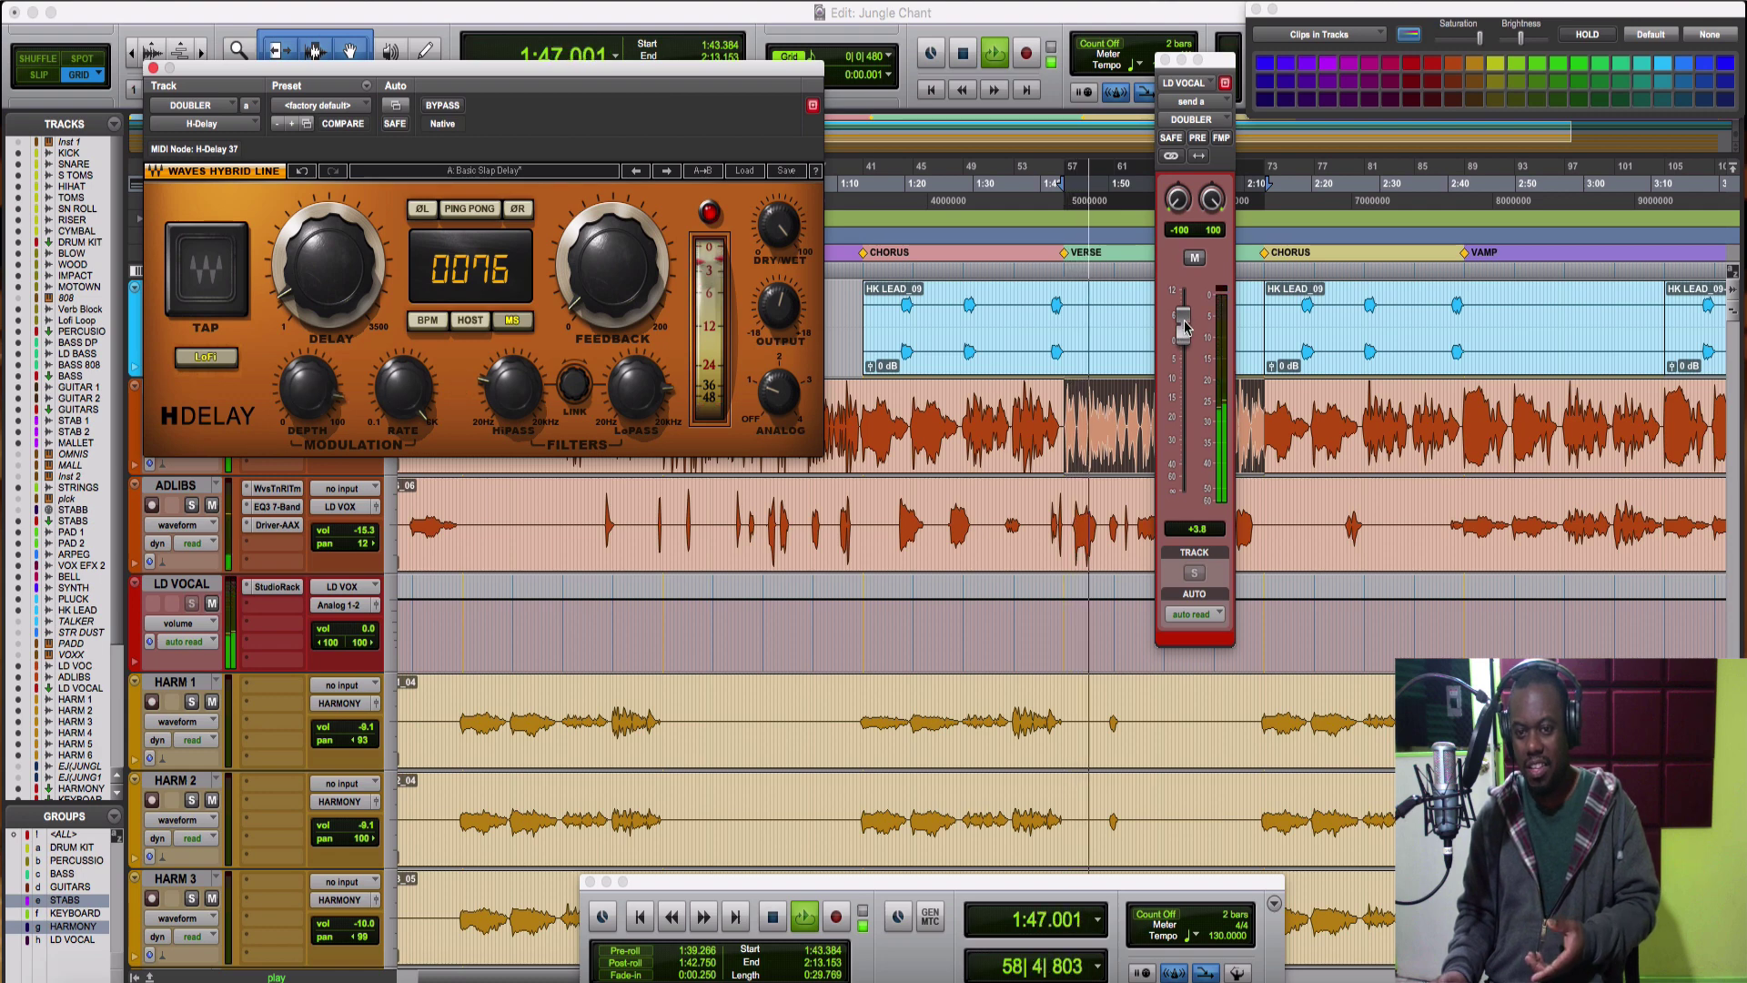
key("space")
left_click_drag(1182, 325, 1185, 361)
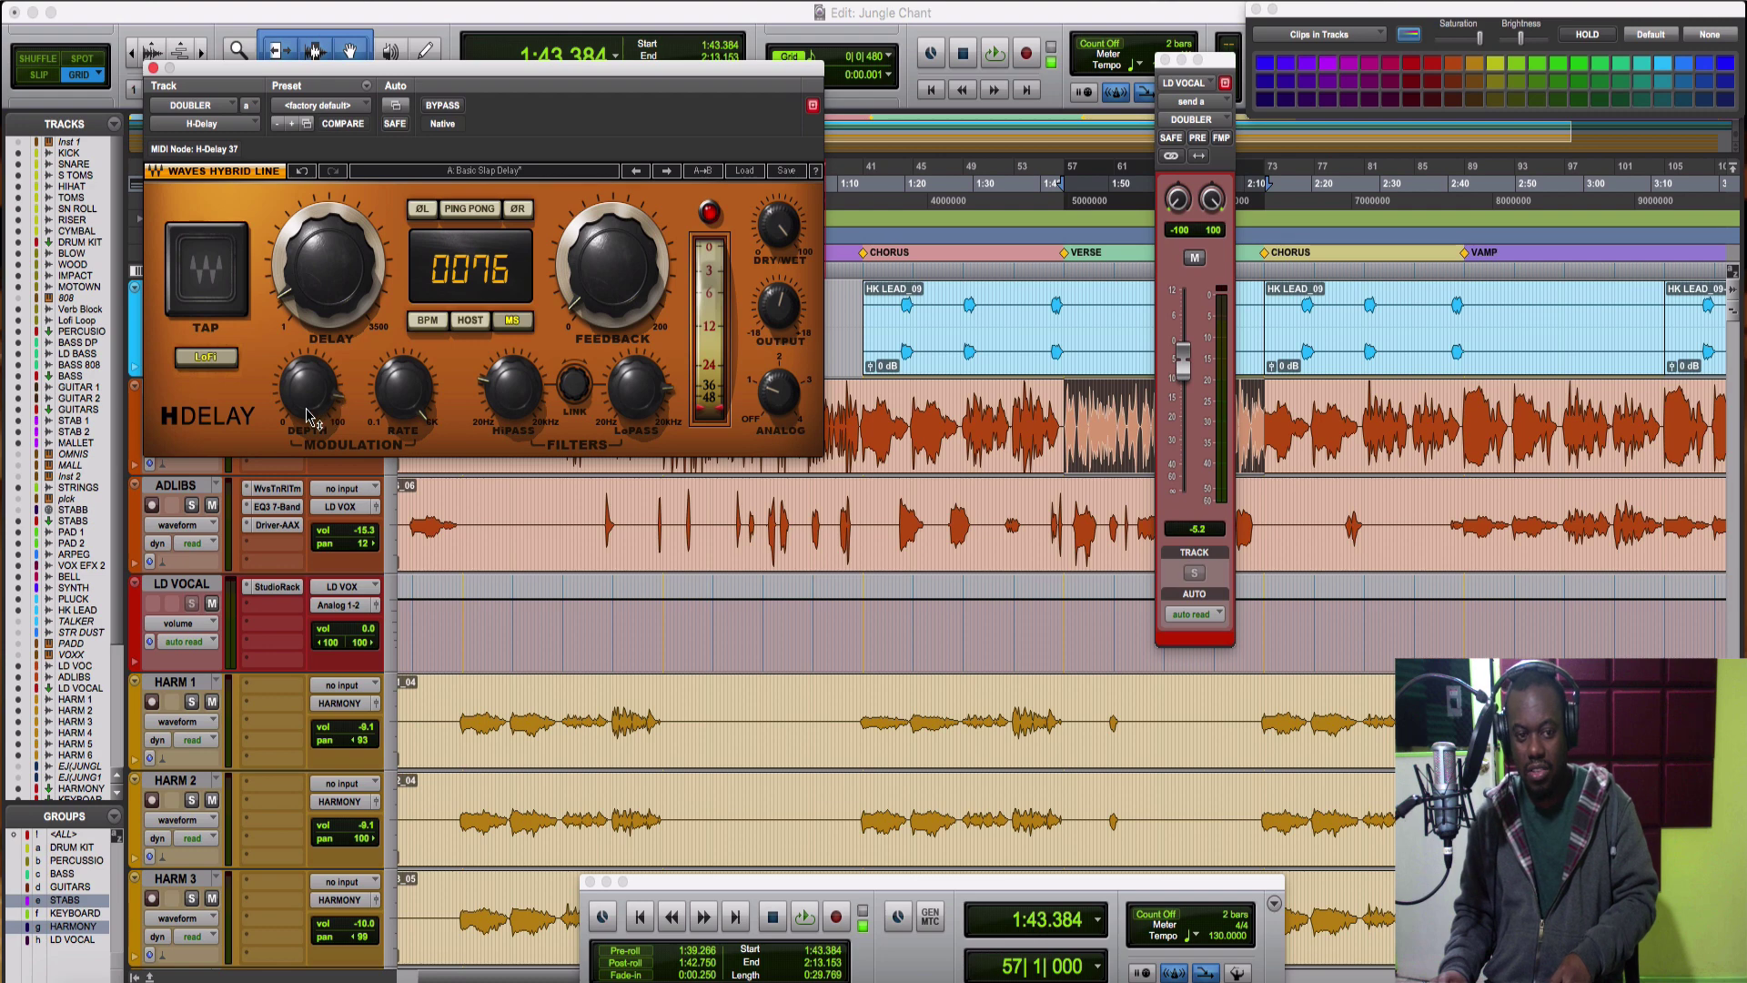
- Lower the H-Delay modulation Rate to about 52 while auditioning the verse
mouse_move(407, 406)
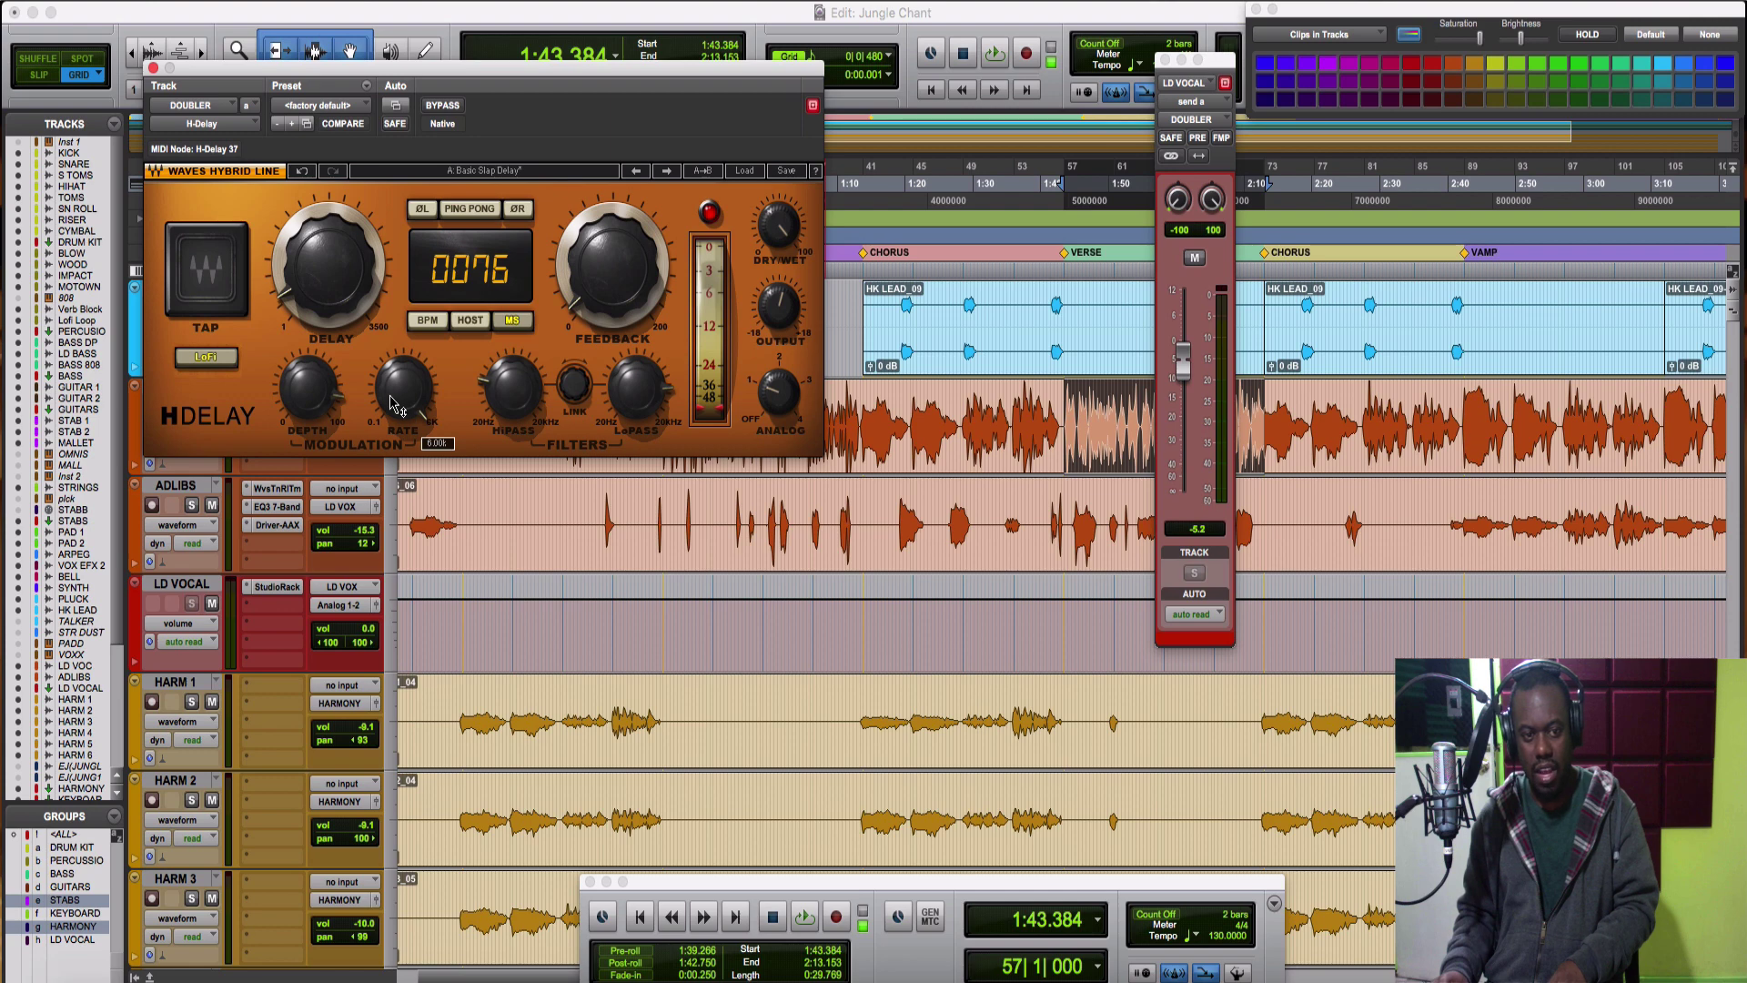
key("space")
left_click_drag(391, 400, 392, 380)
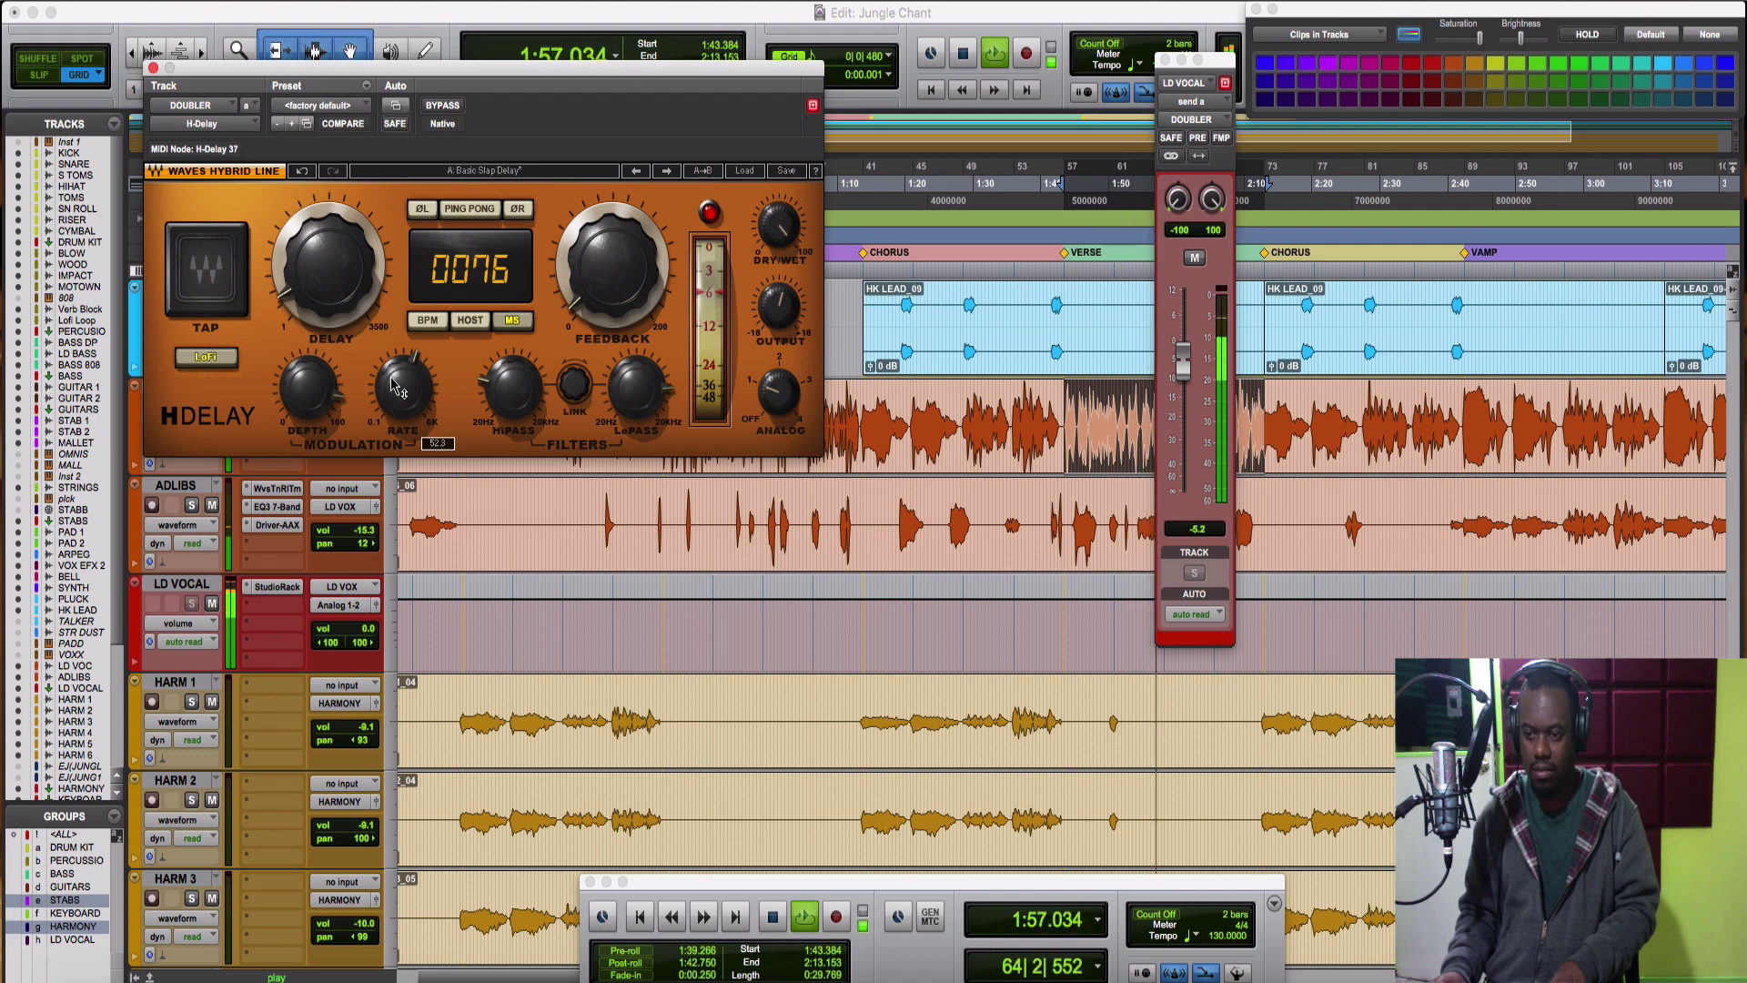
key("space")
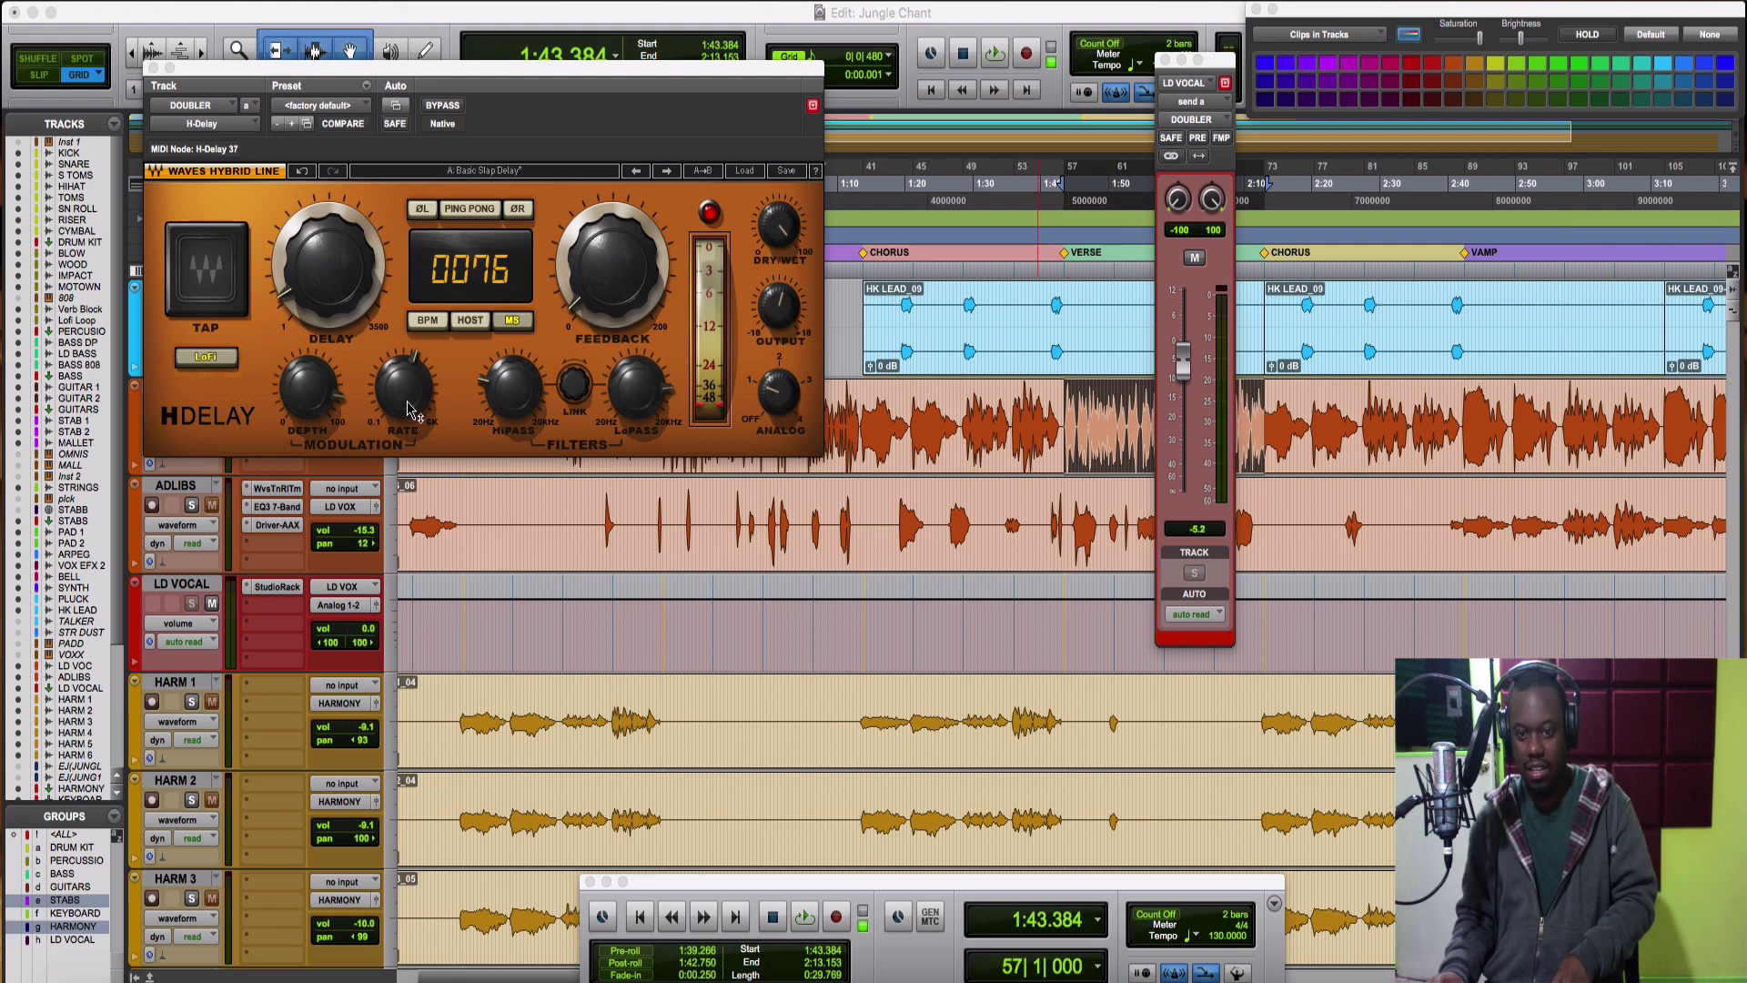
- Reduce the H-Delay modulation Rate to about 5.43 during playback, dismissing the CPU power error and resuming the verse
mouse_move(411, 410)
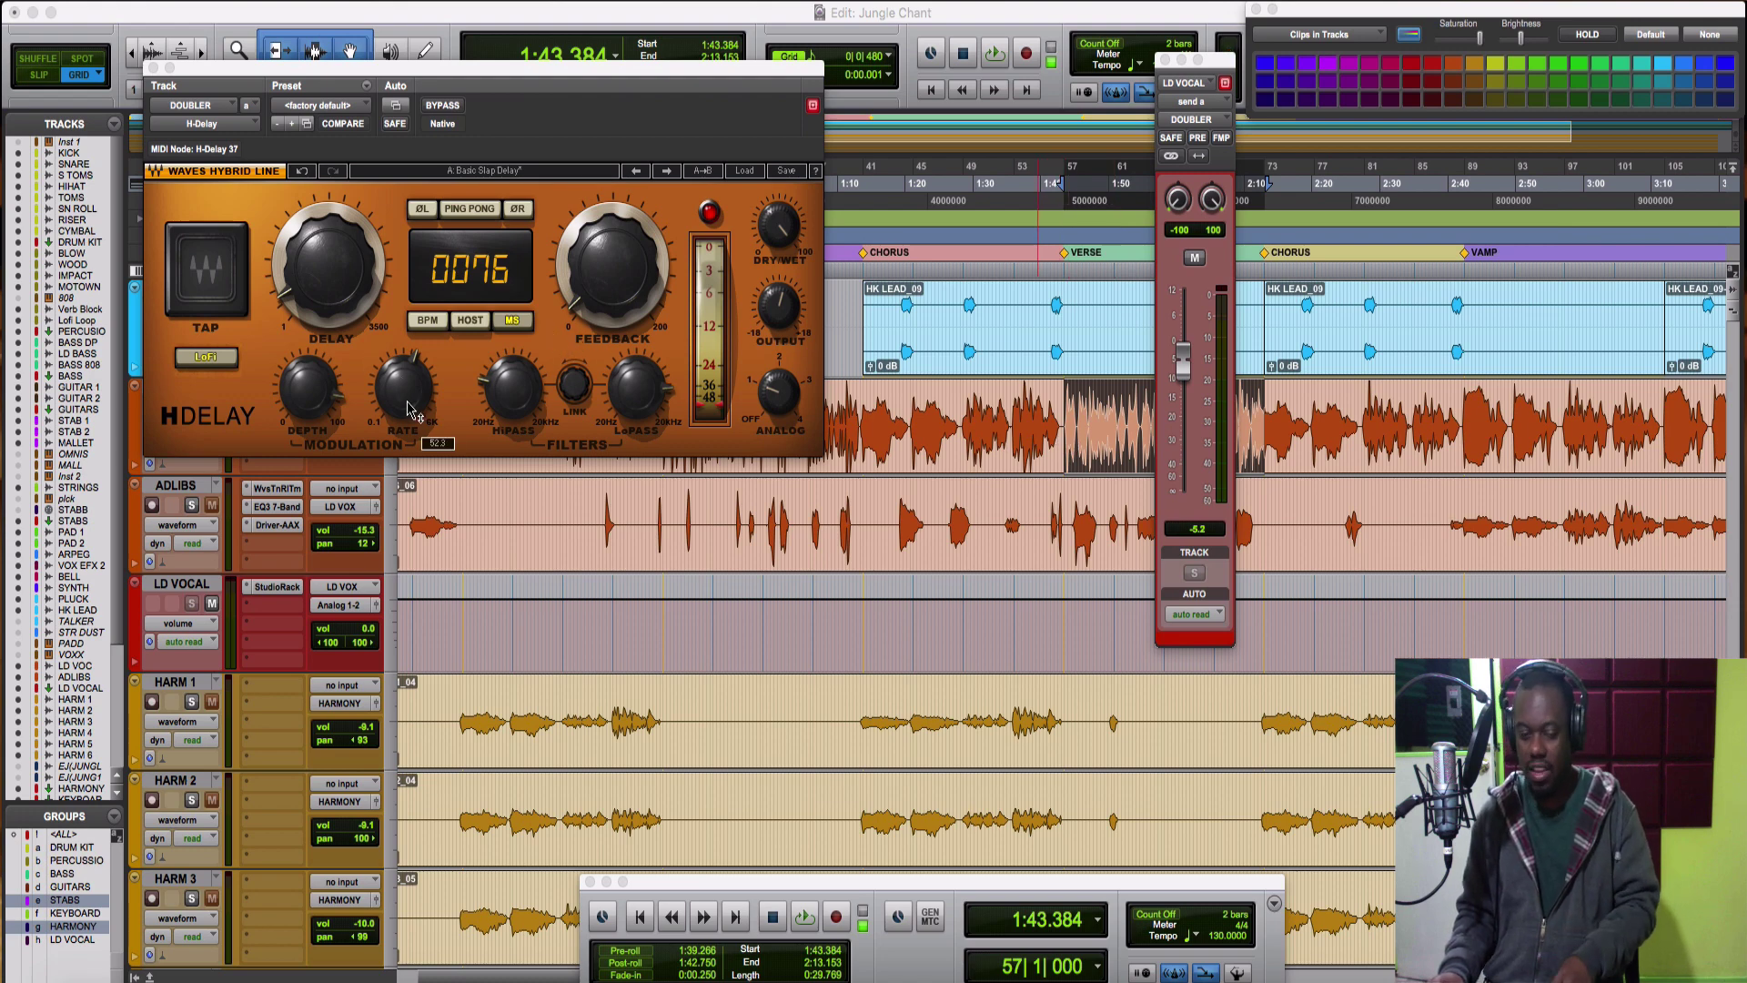
key("space")
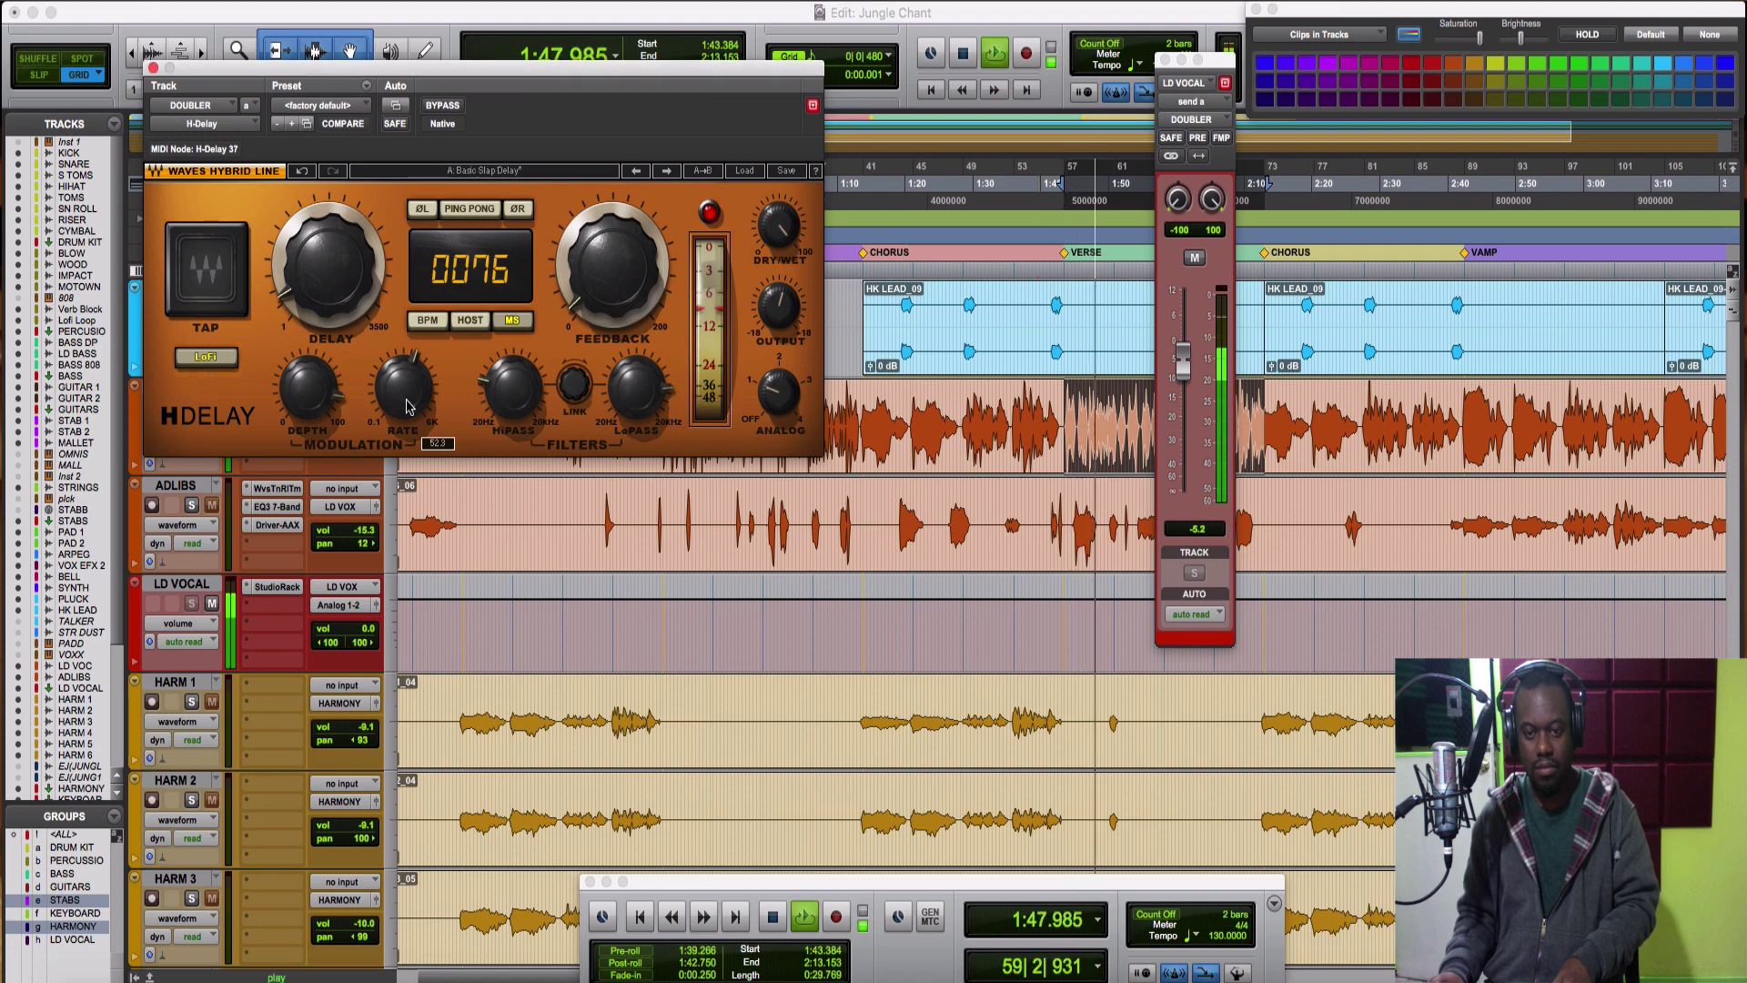
left_click_drag(407, 405, 412, 397)
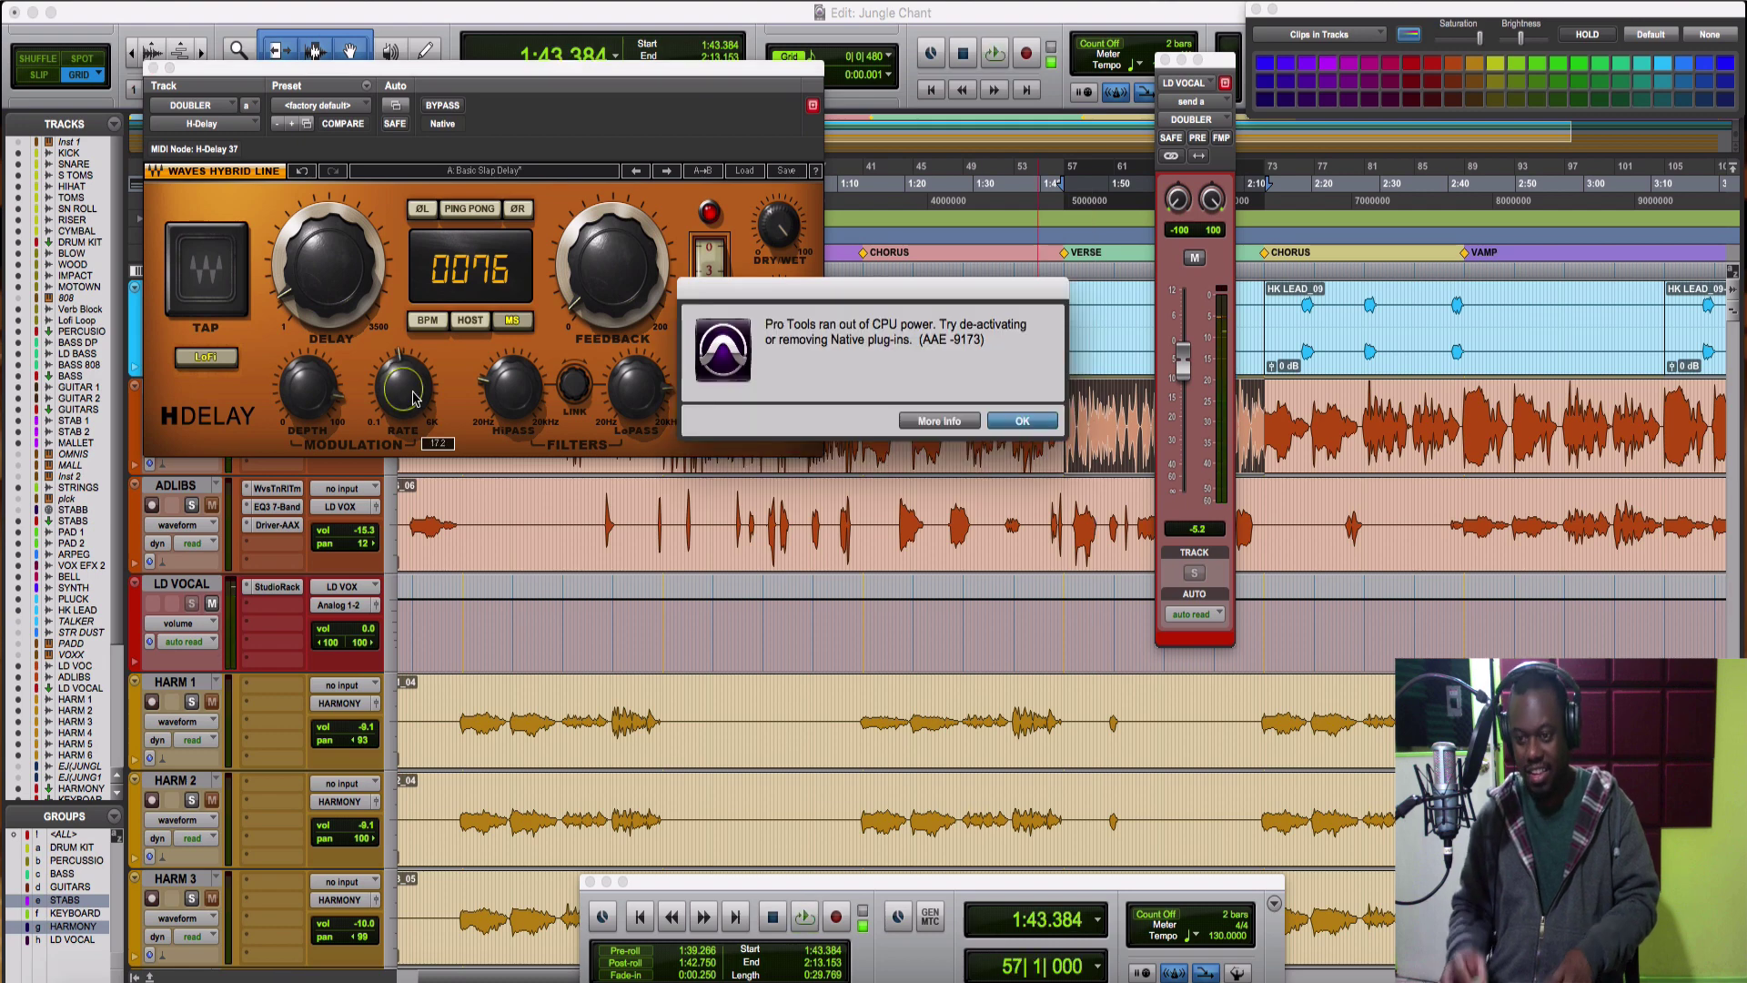
key("Return")
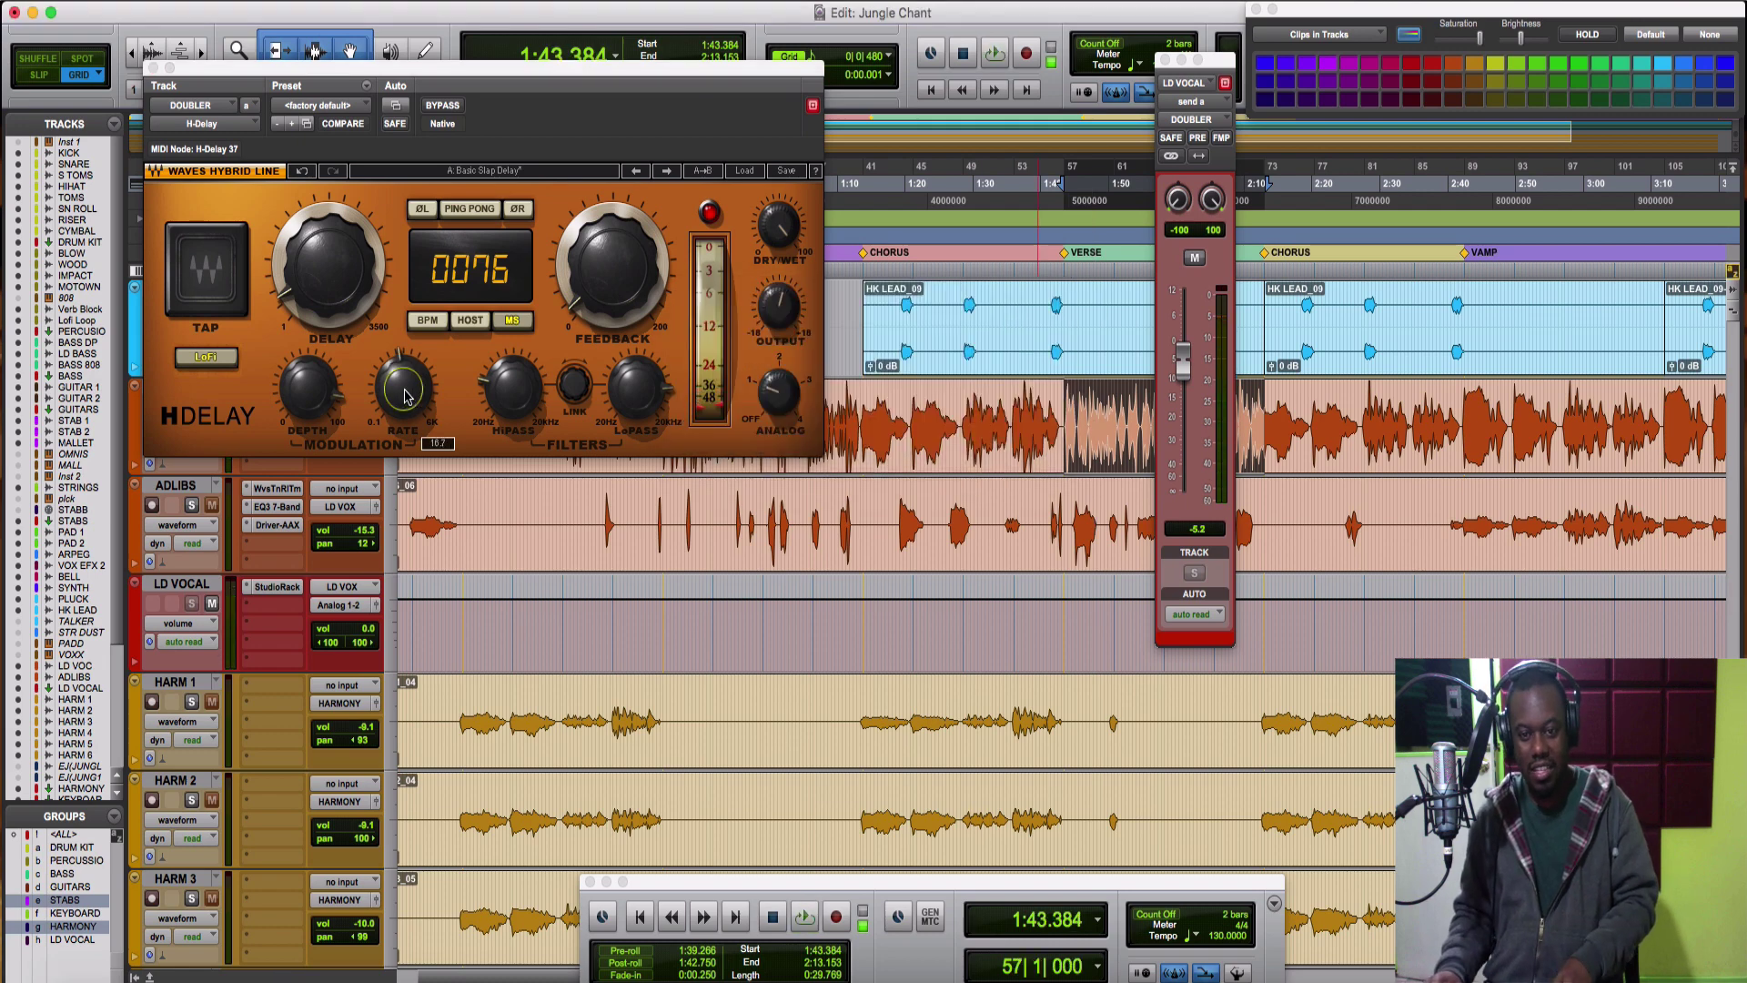
key("space")
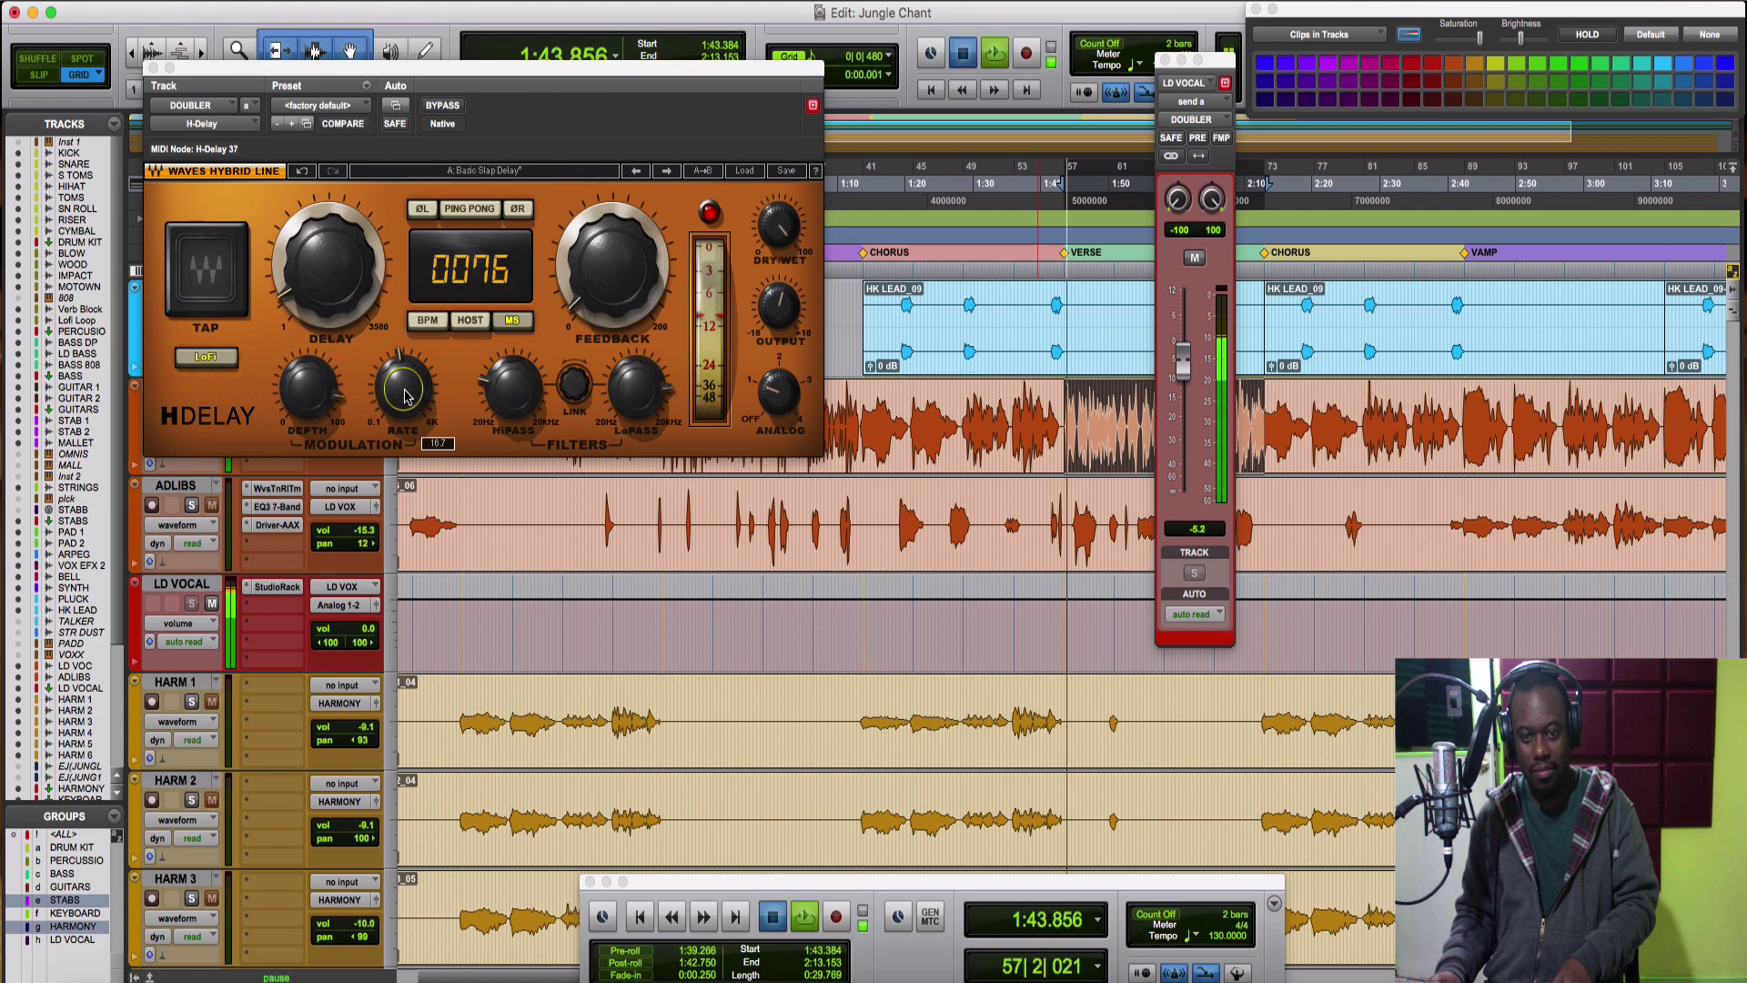
left_click_drag(406, 431, 406, 393)
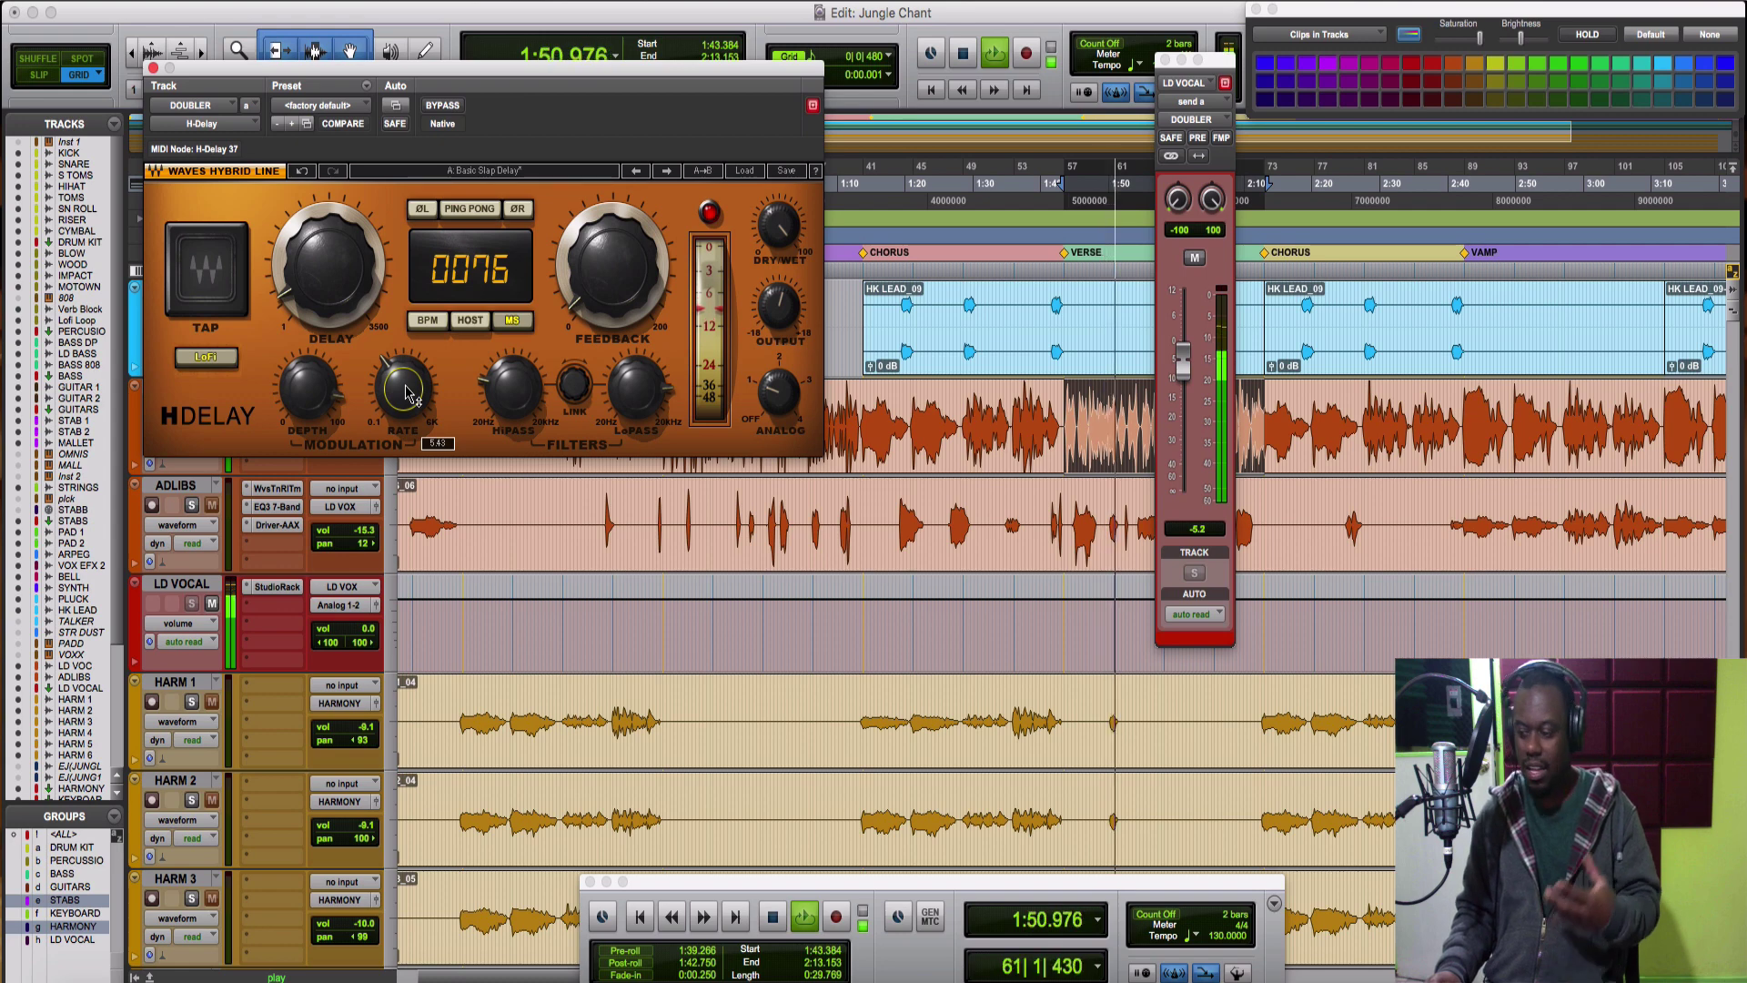
key("space")
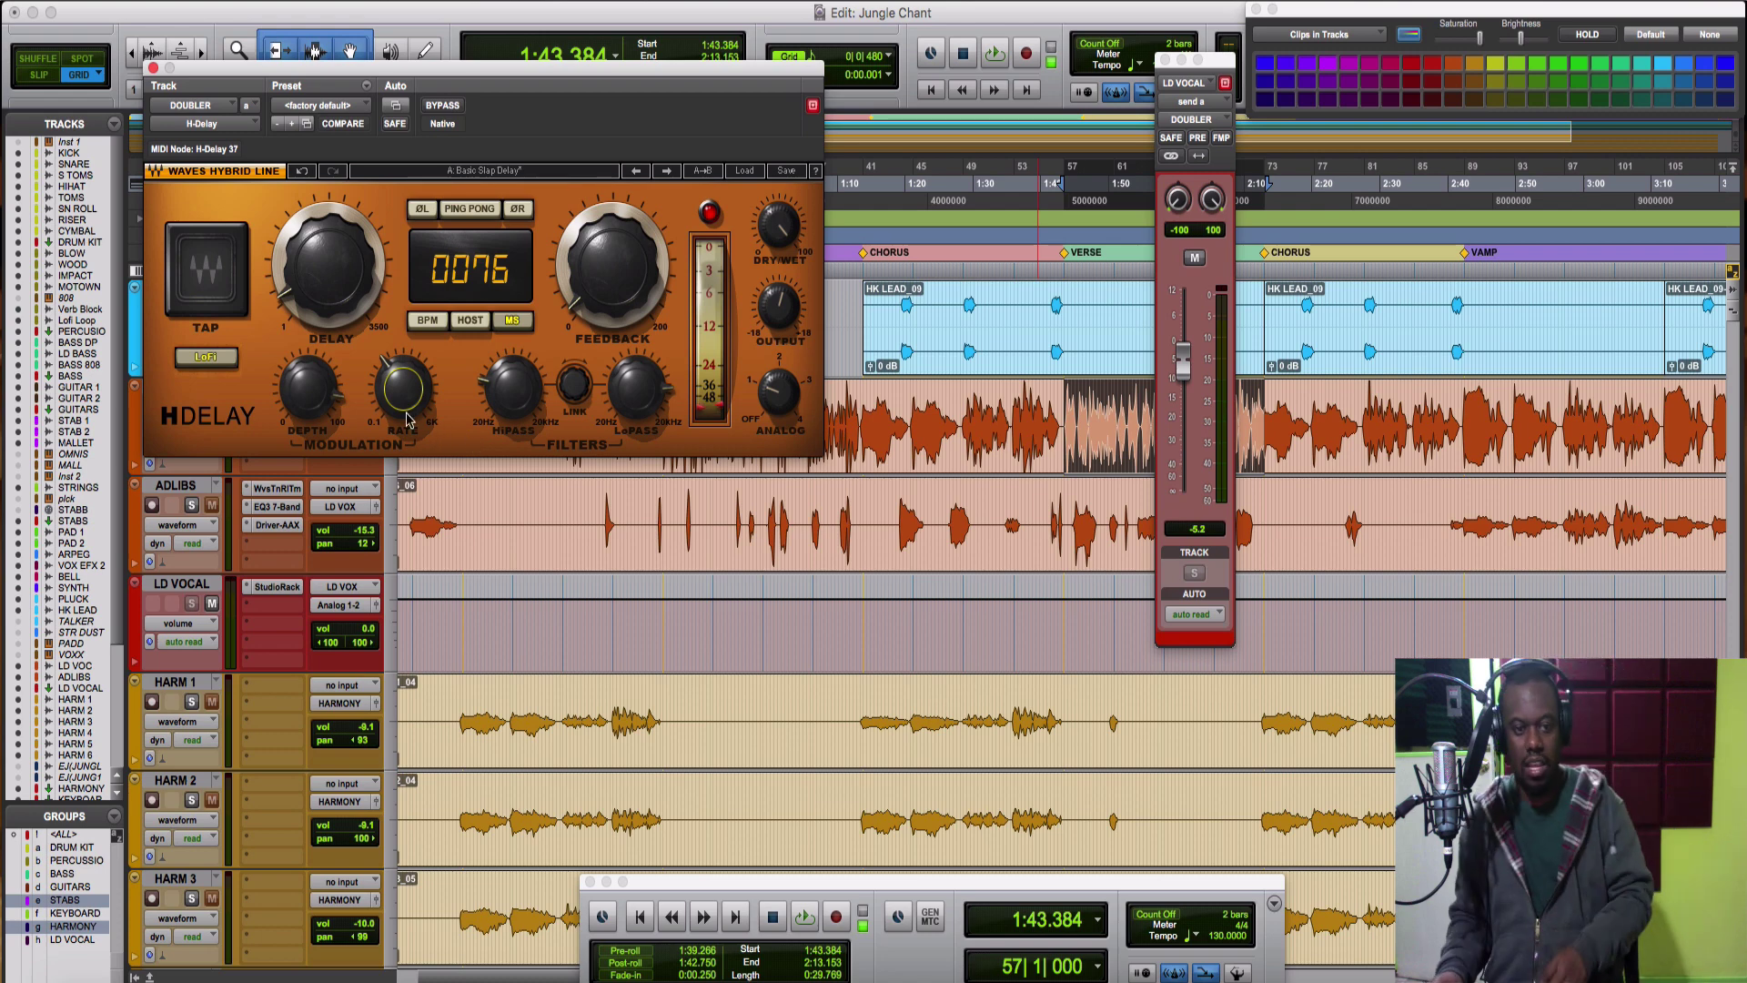
- Reduce the H-Delay modulation Rate to about 0.79 and audition the slower modulation over the verse
key("space")
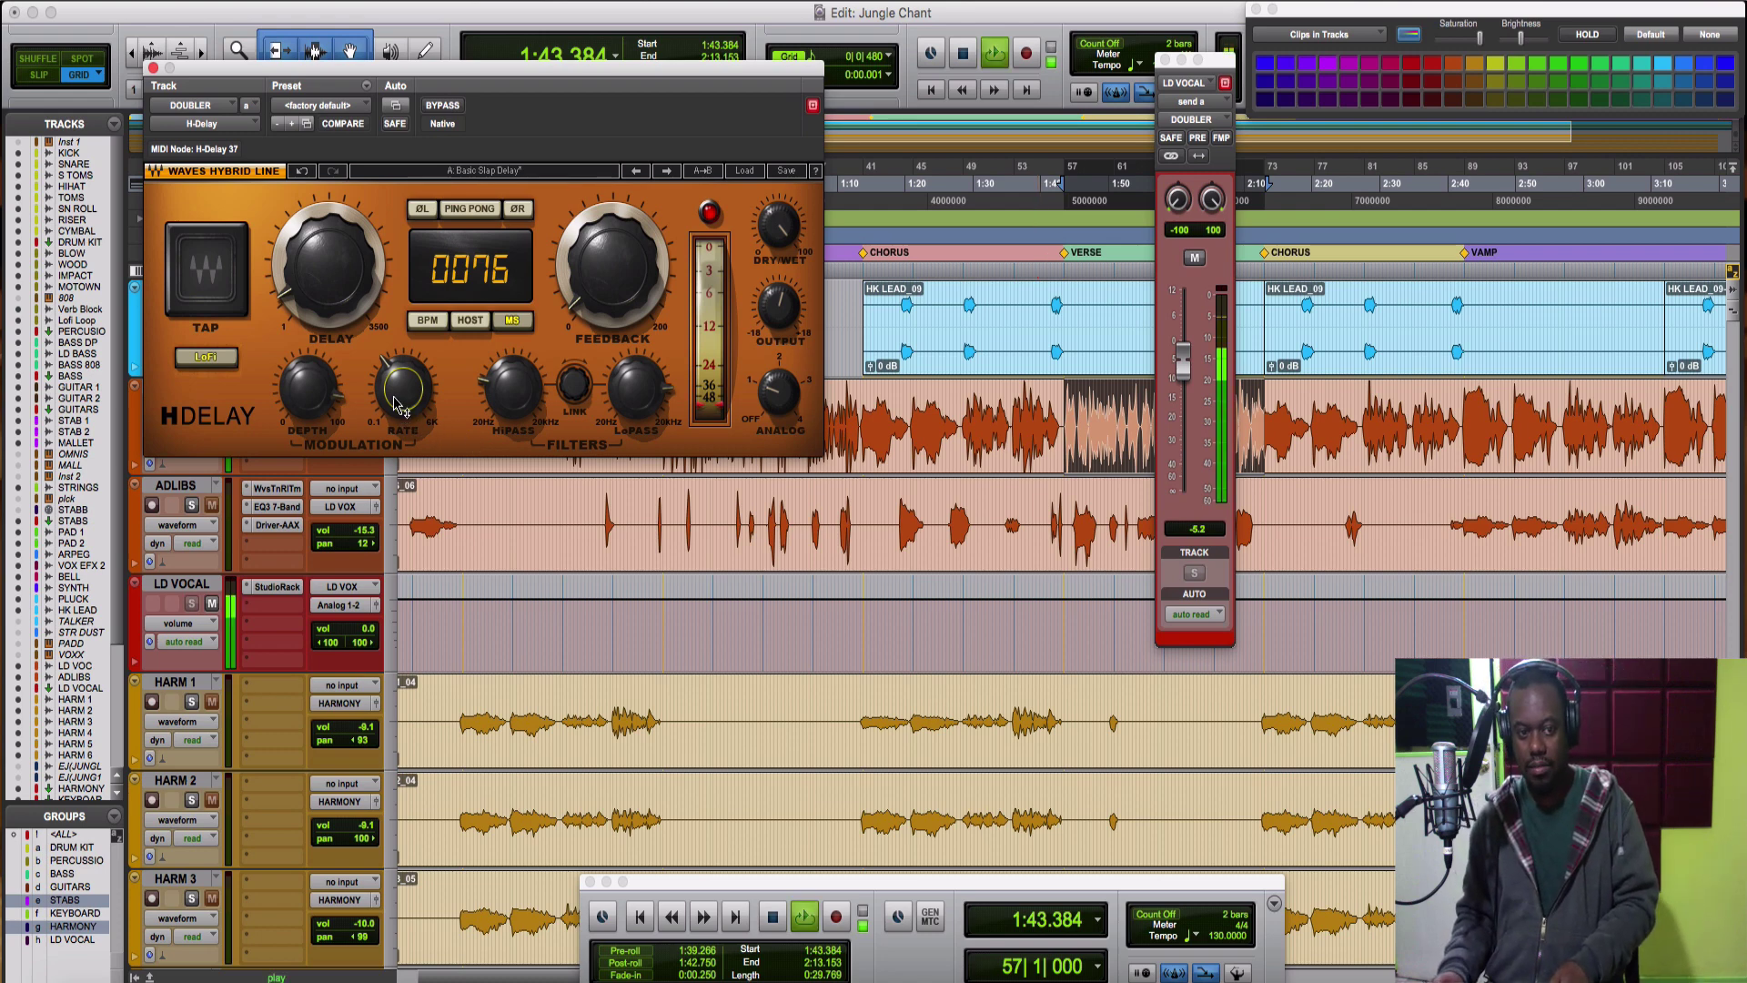
mouse_move(391, 401)
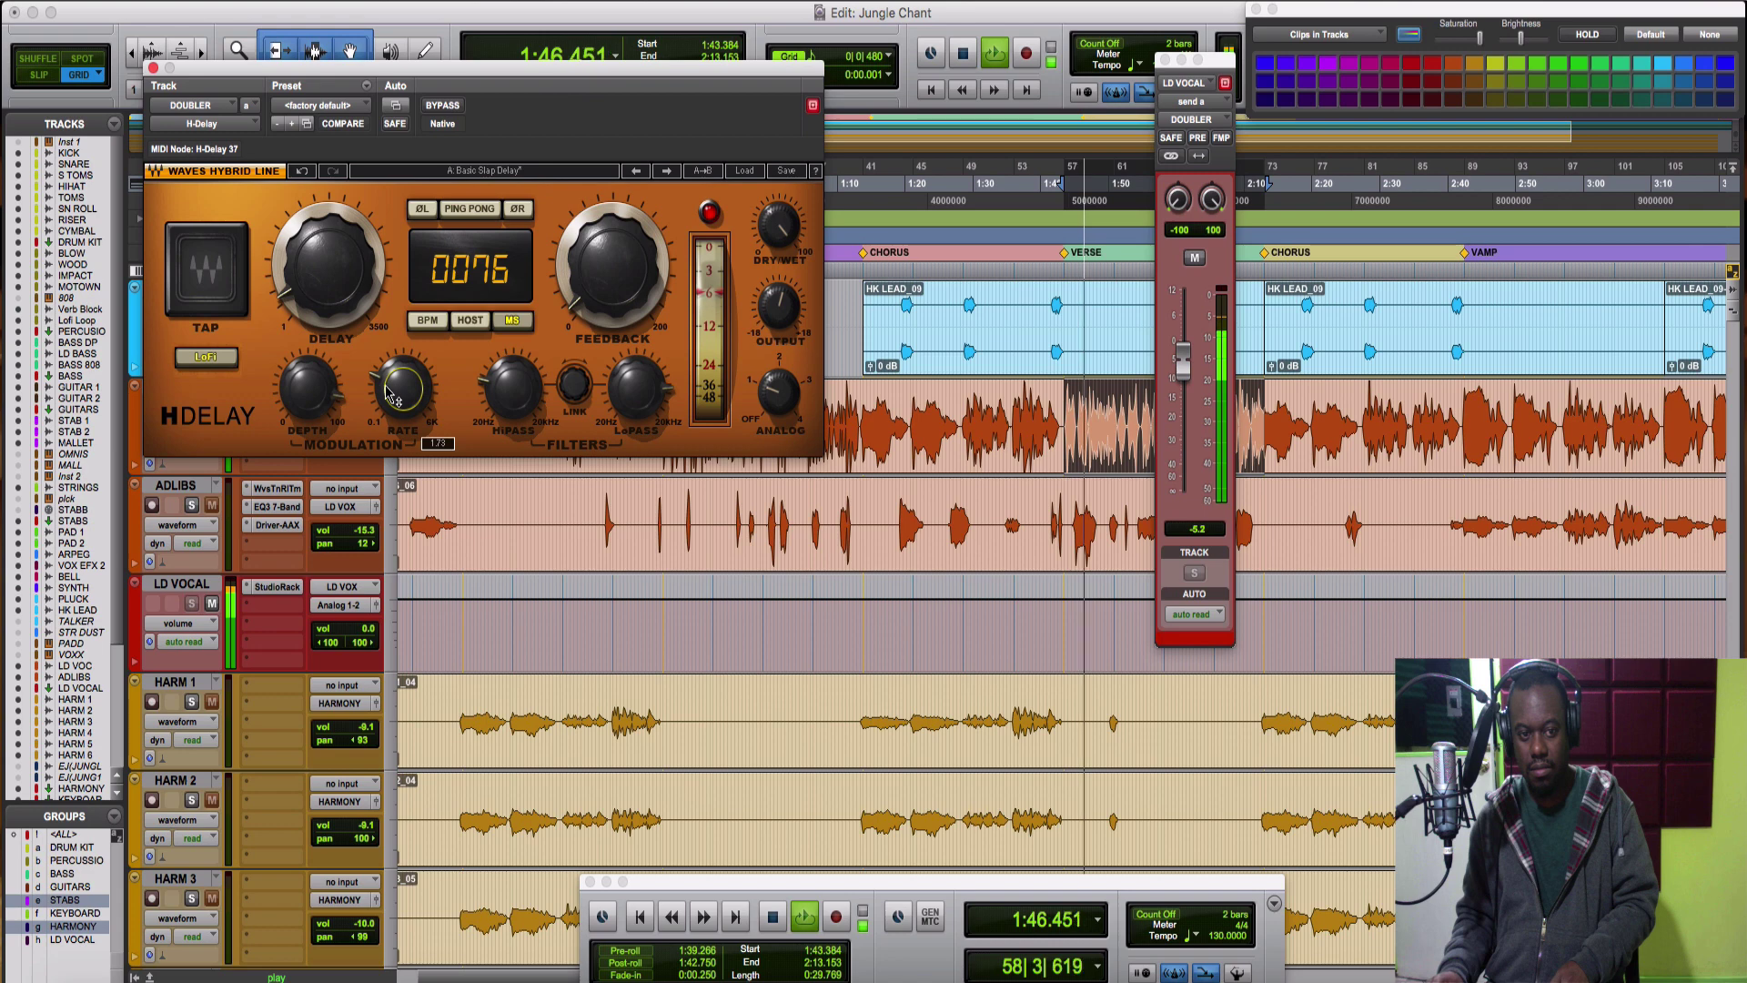
scroll(391, 400, "down", 5)
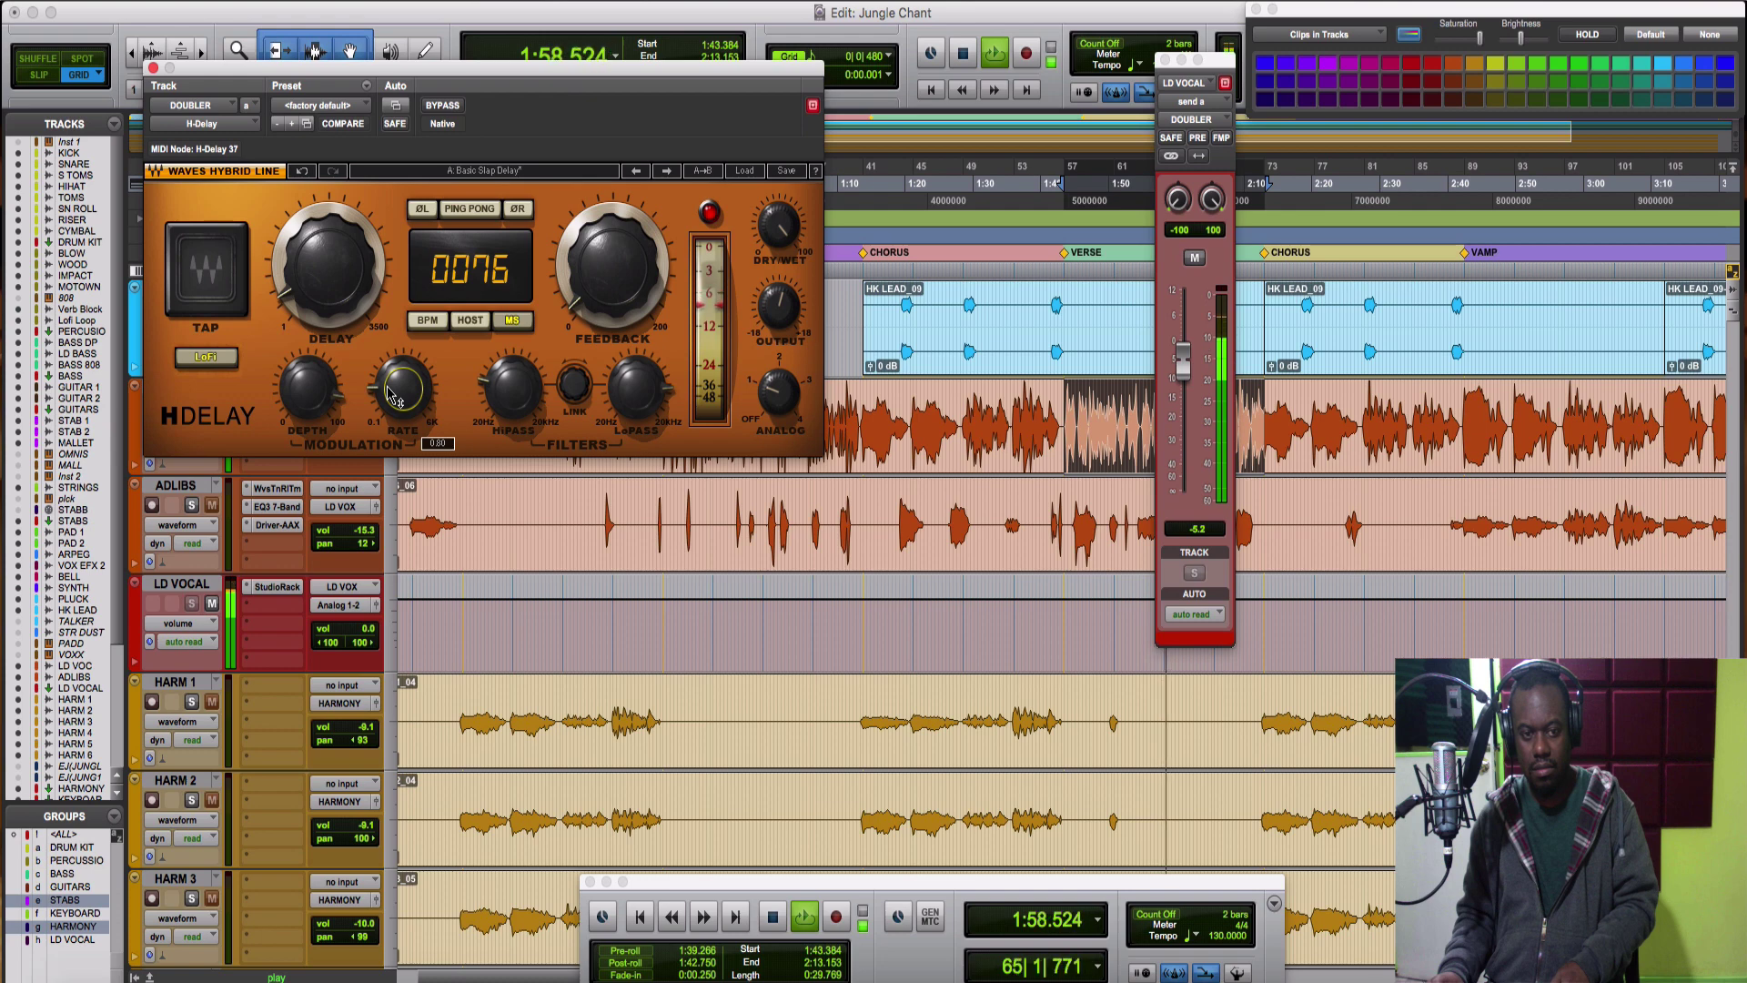
key("space")
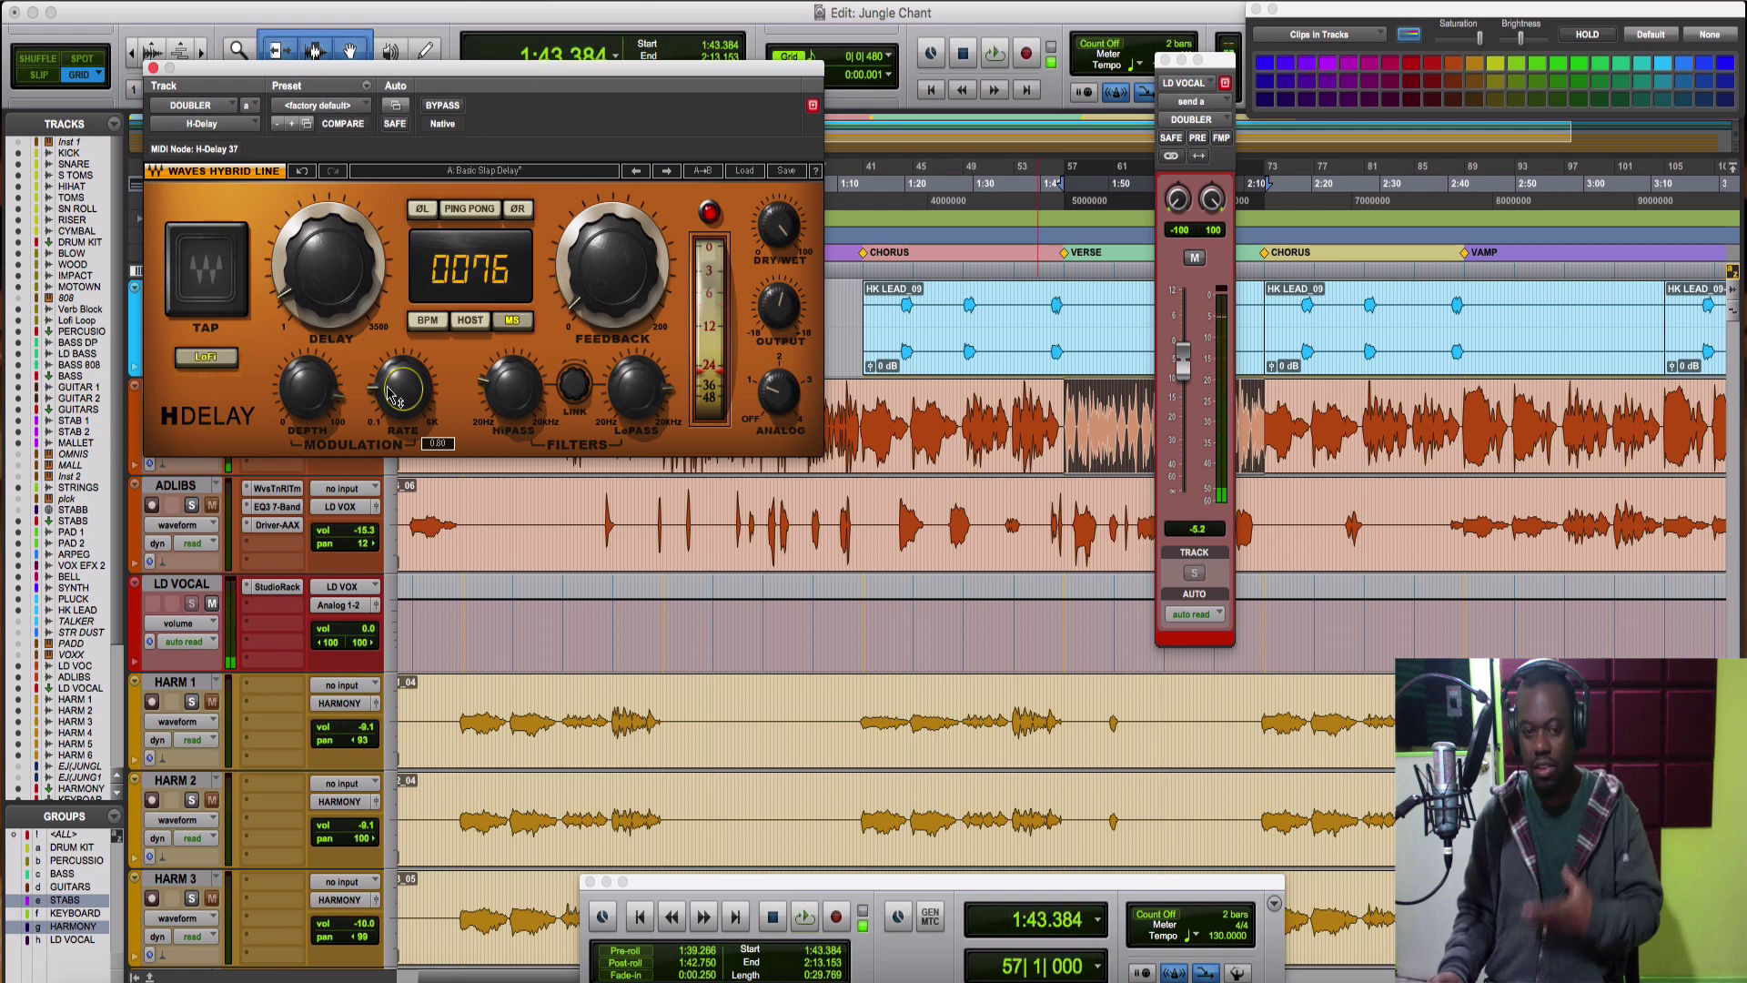
scroll(392, 397, "down", 1)
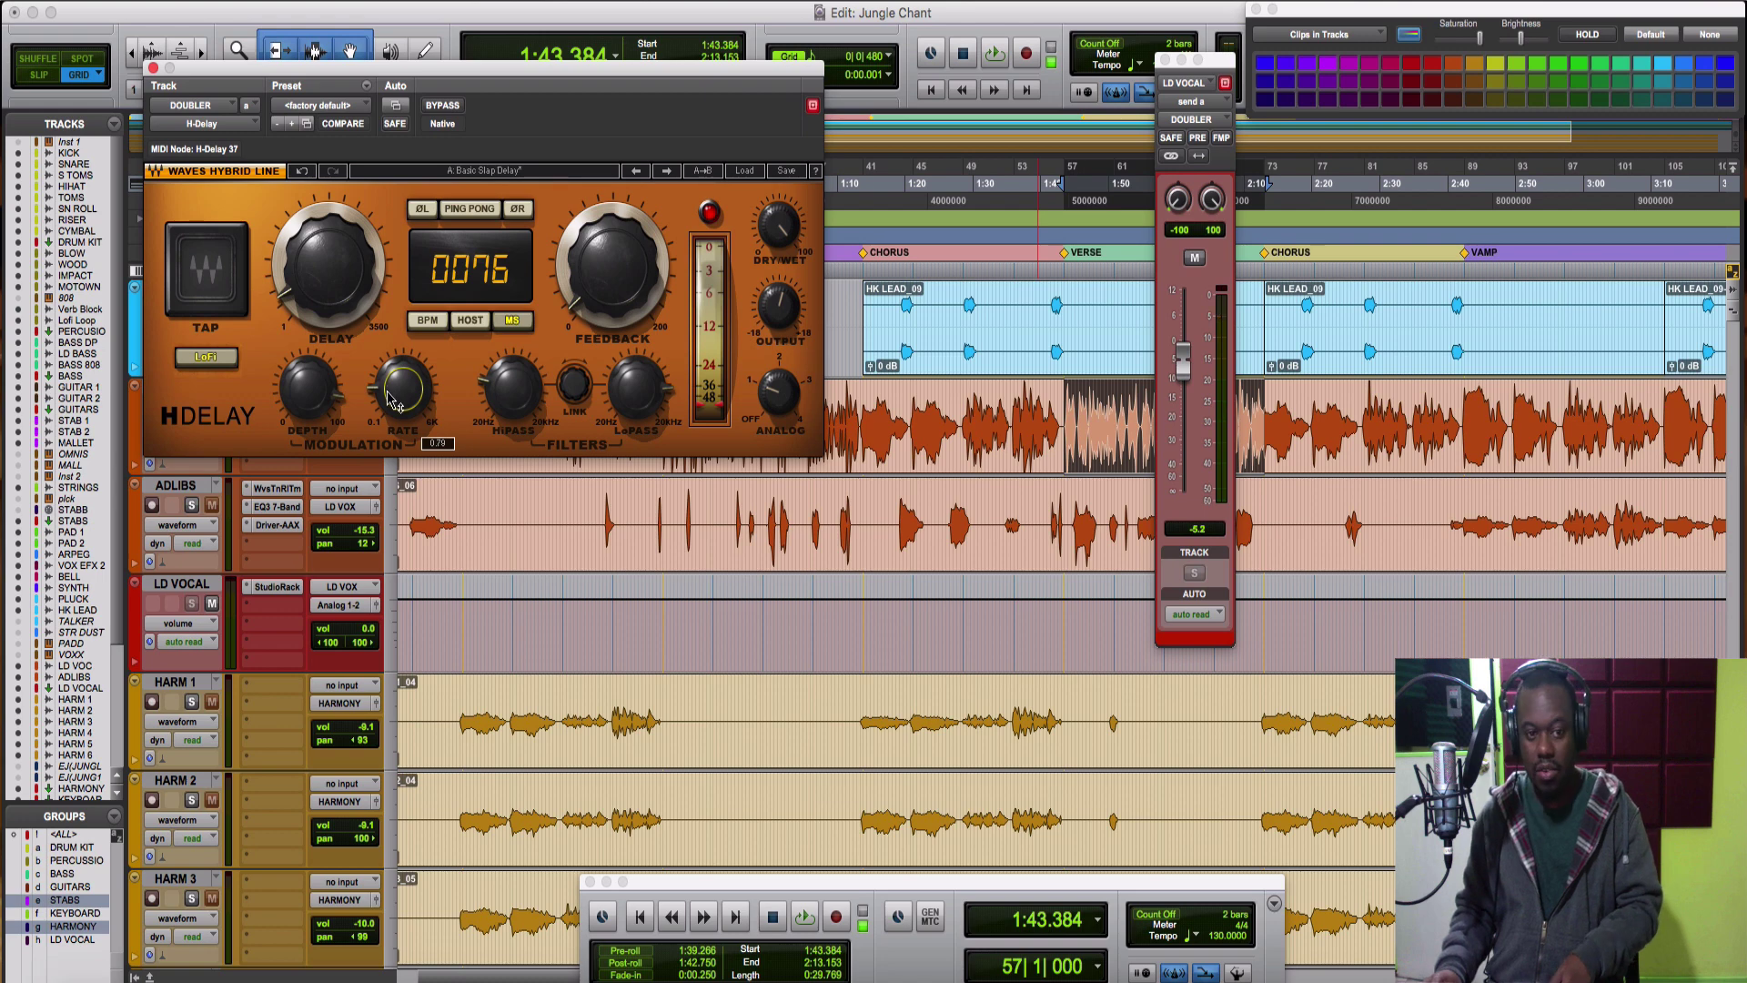
- Set the H-Delay modulation Rate to 1.00k and play the verse to hear the fast modulation
left_click_drag(392, 398, 389, 408)
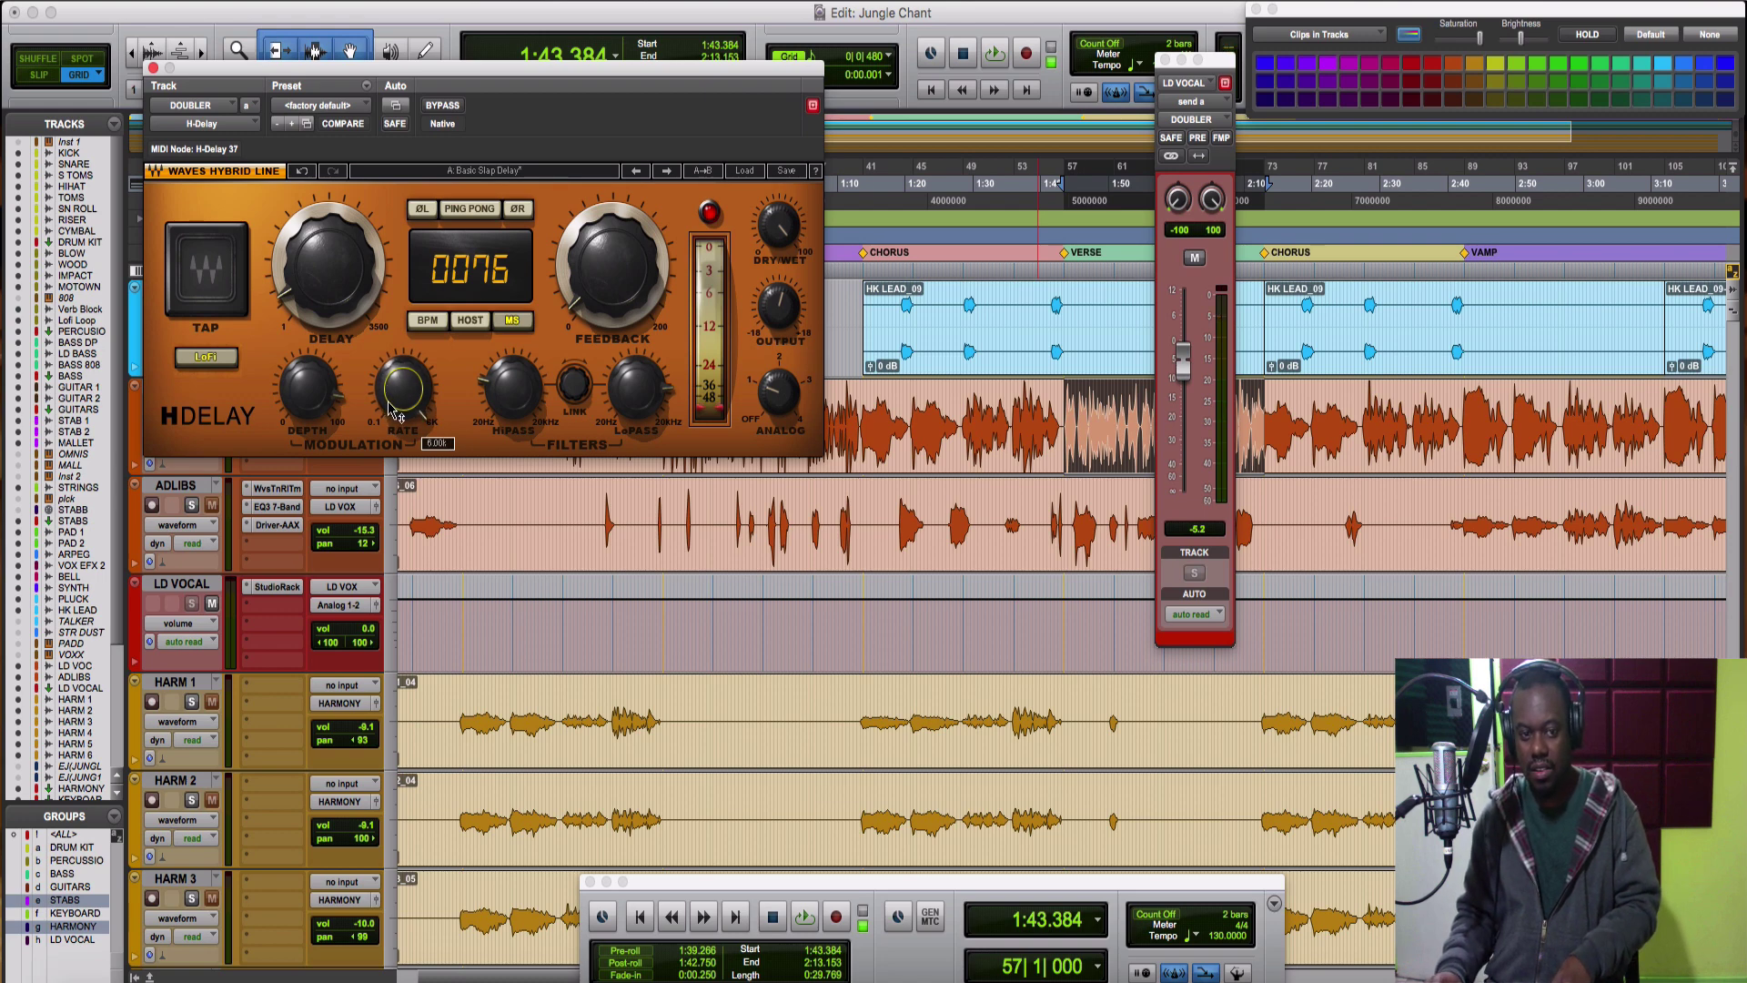
key("space")
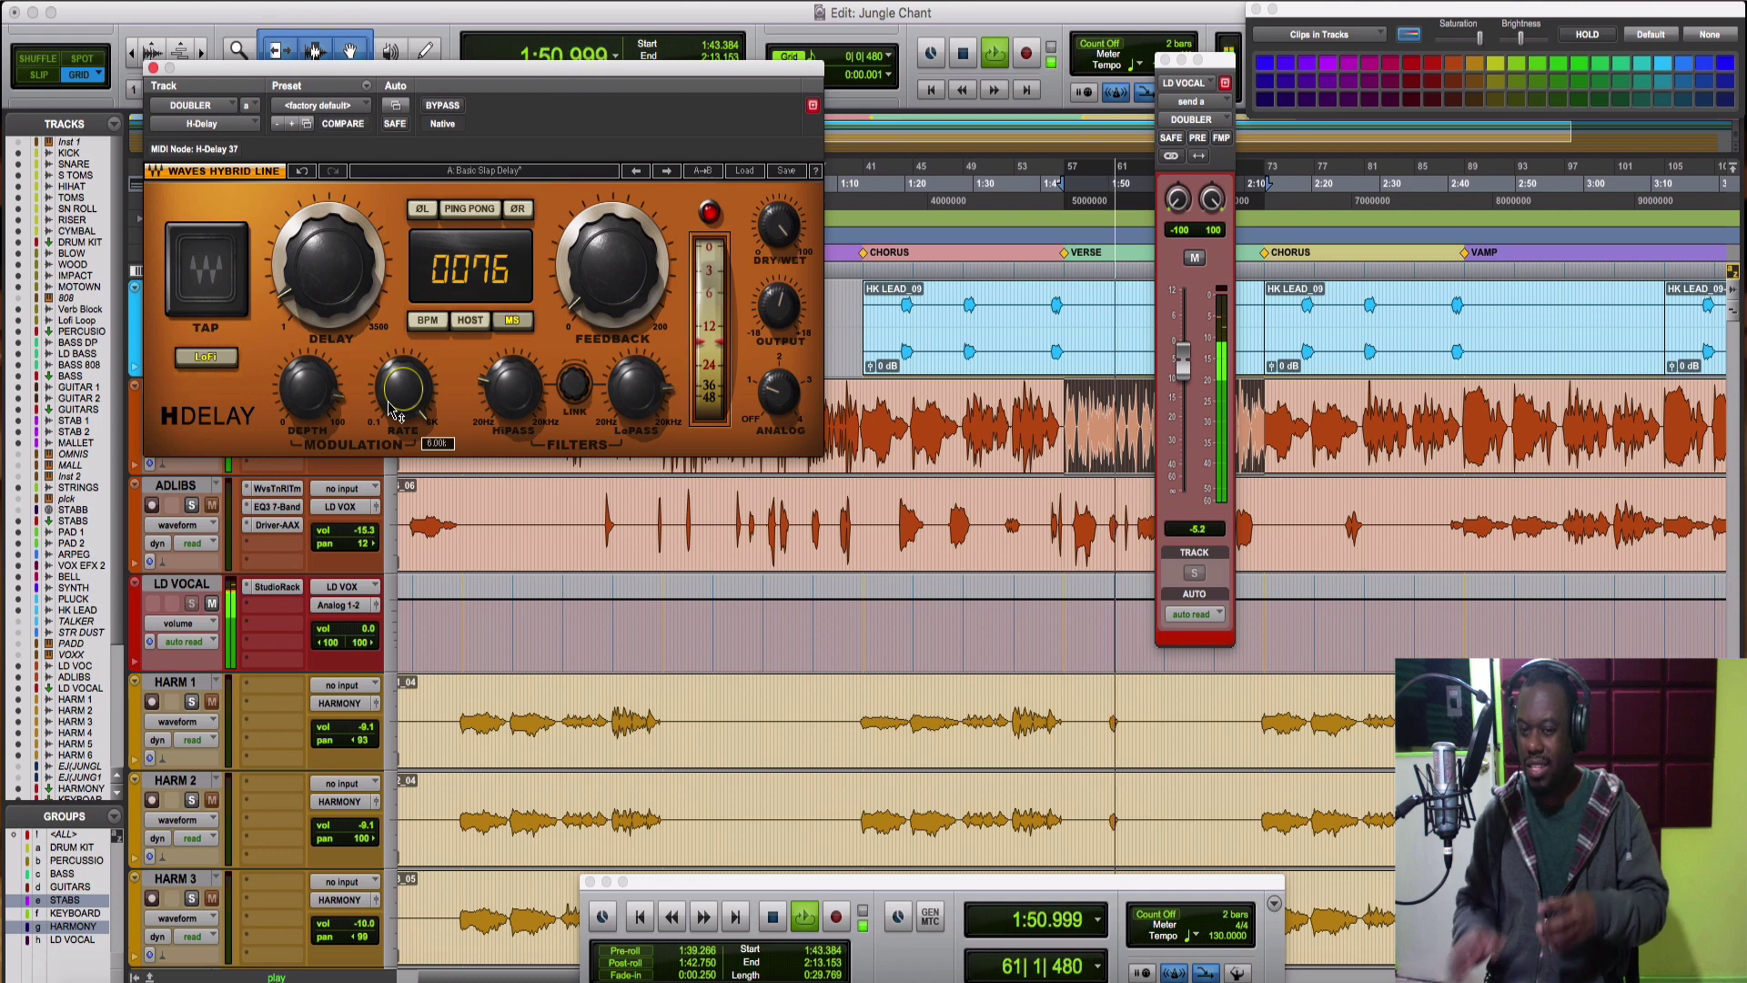
key("space")
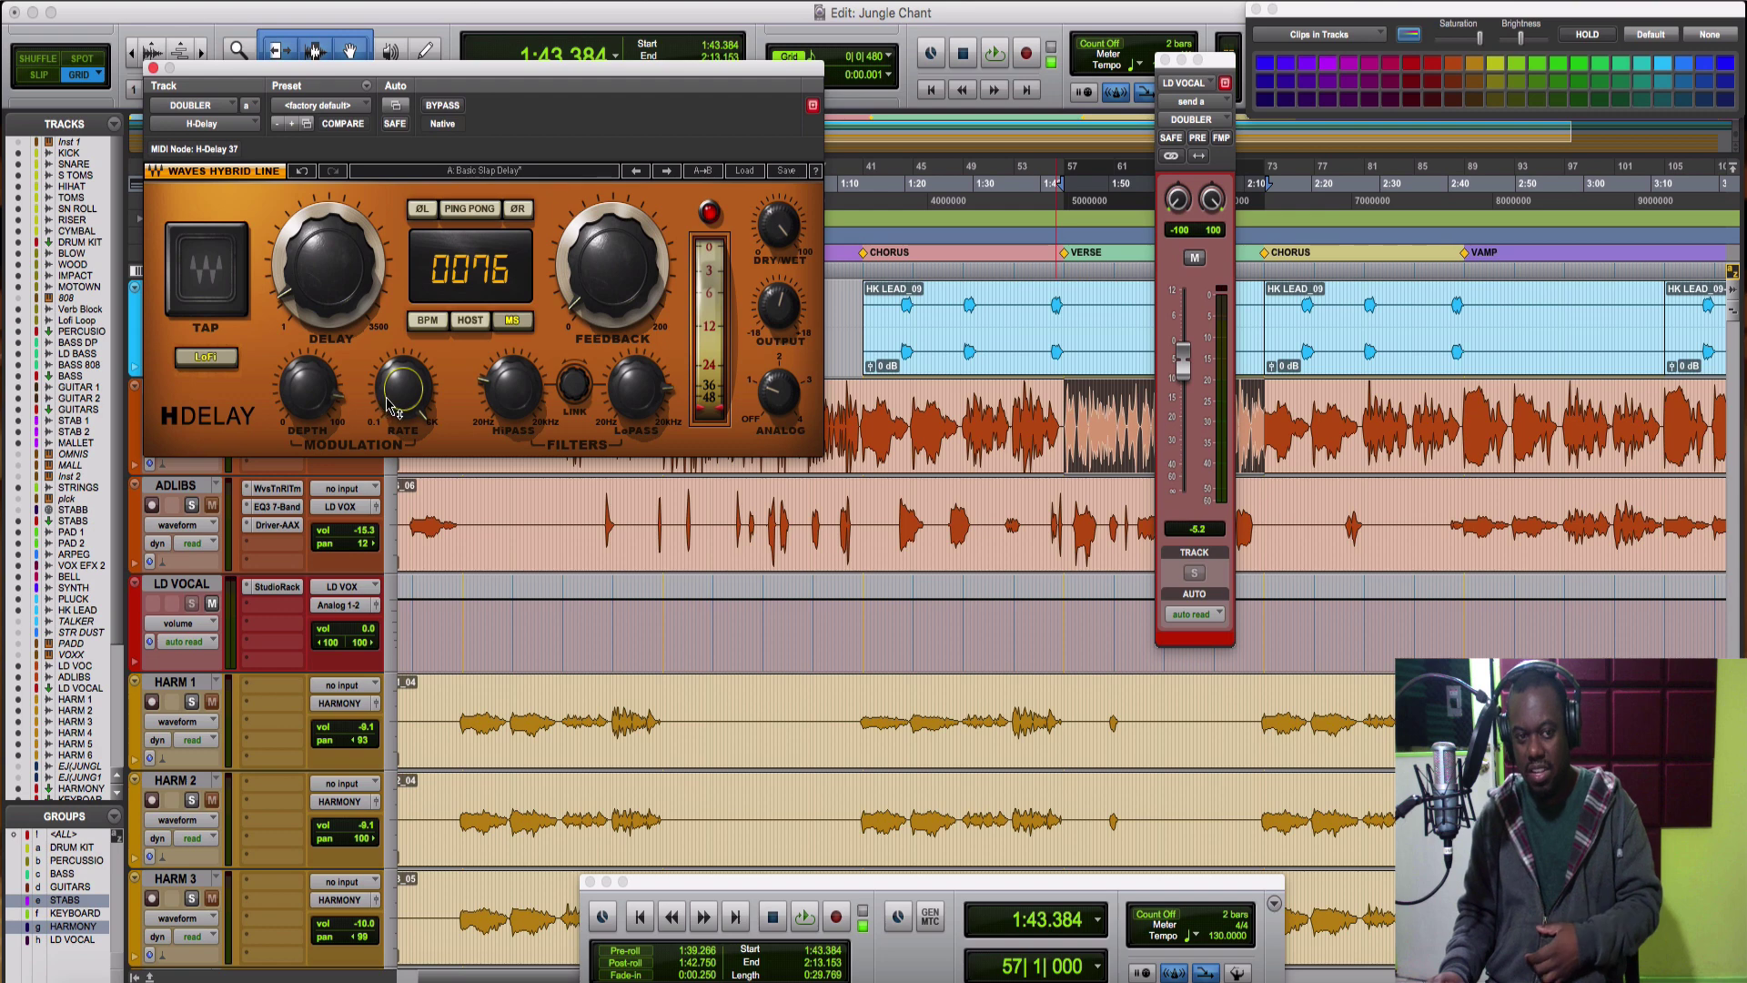
- Set the H-Delay modulation Depth to 70 while auditioning the verse
mouse_move(309, 279)
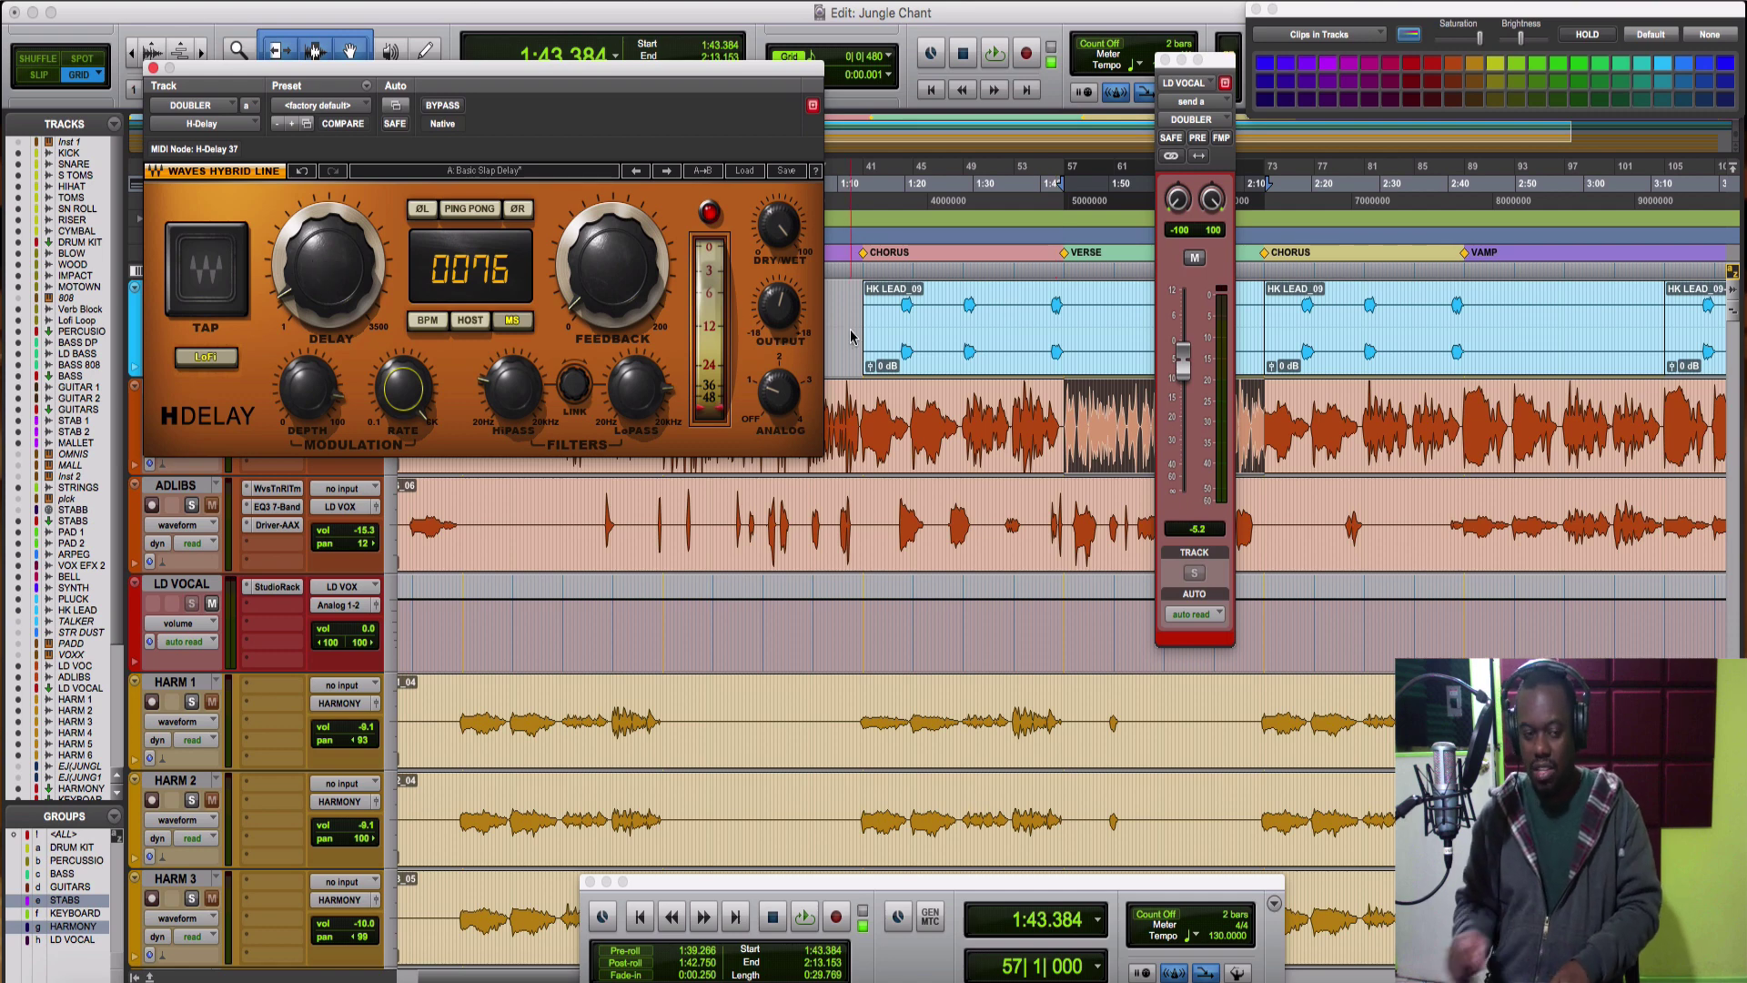
key("space")
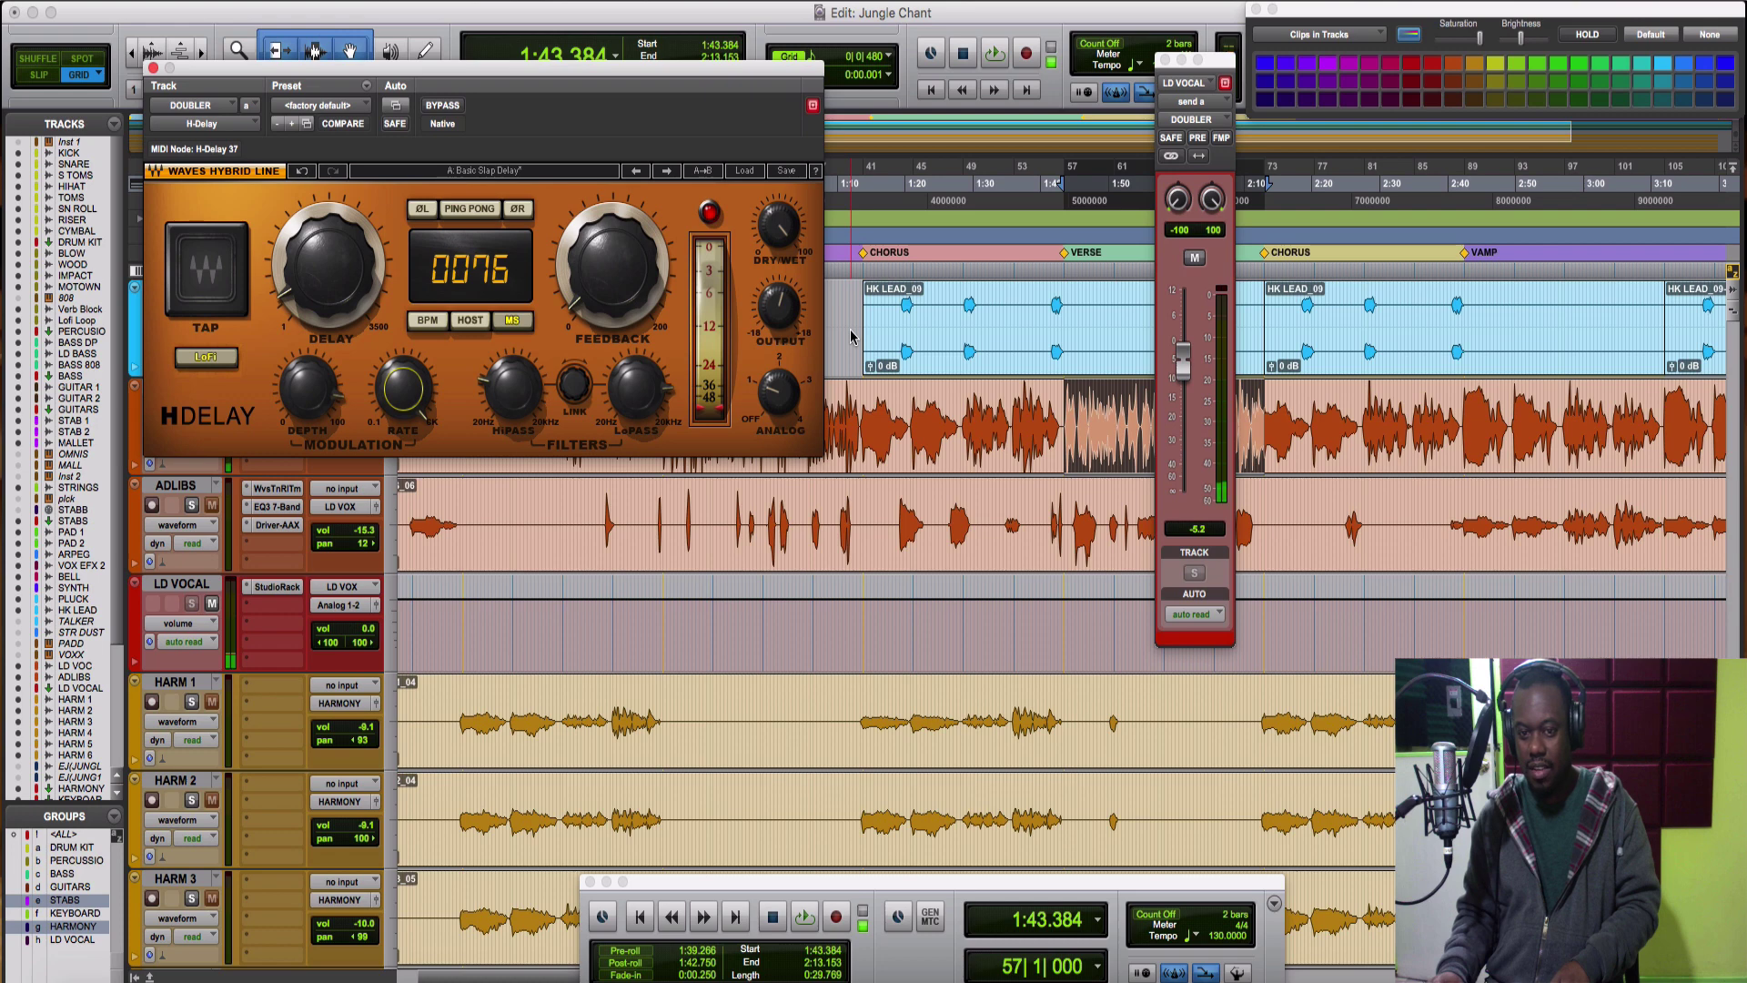
key("space")
left_click(314, 390)
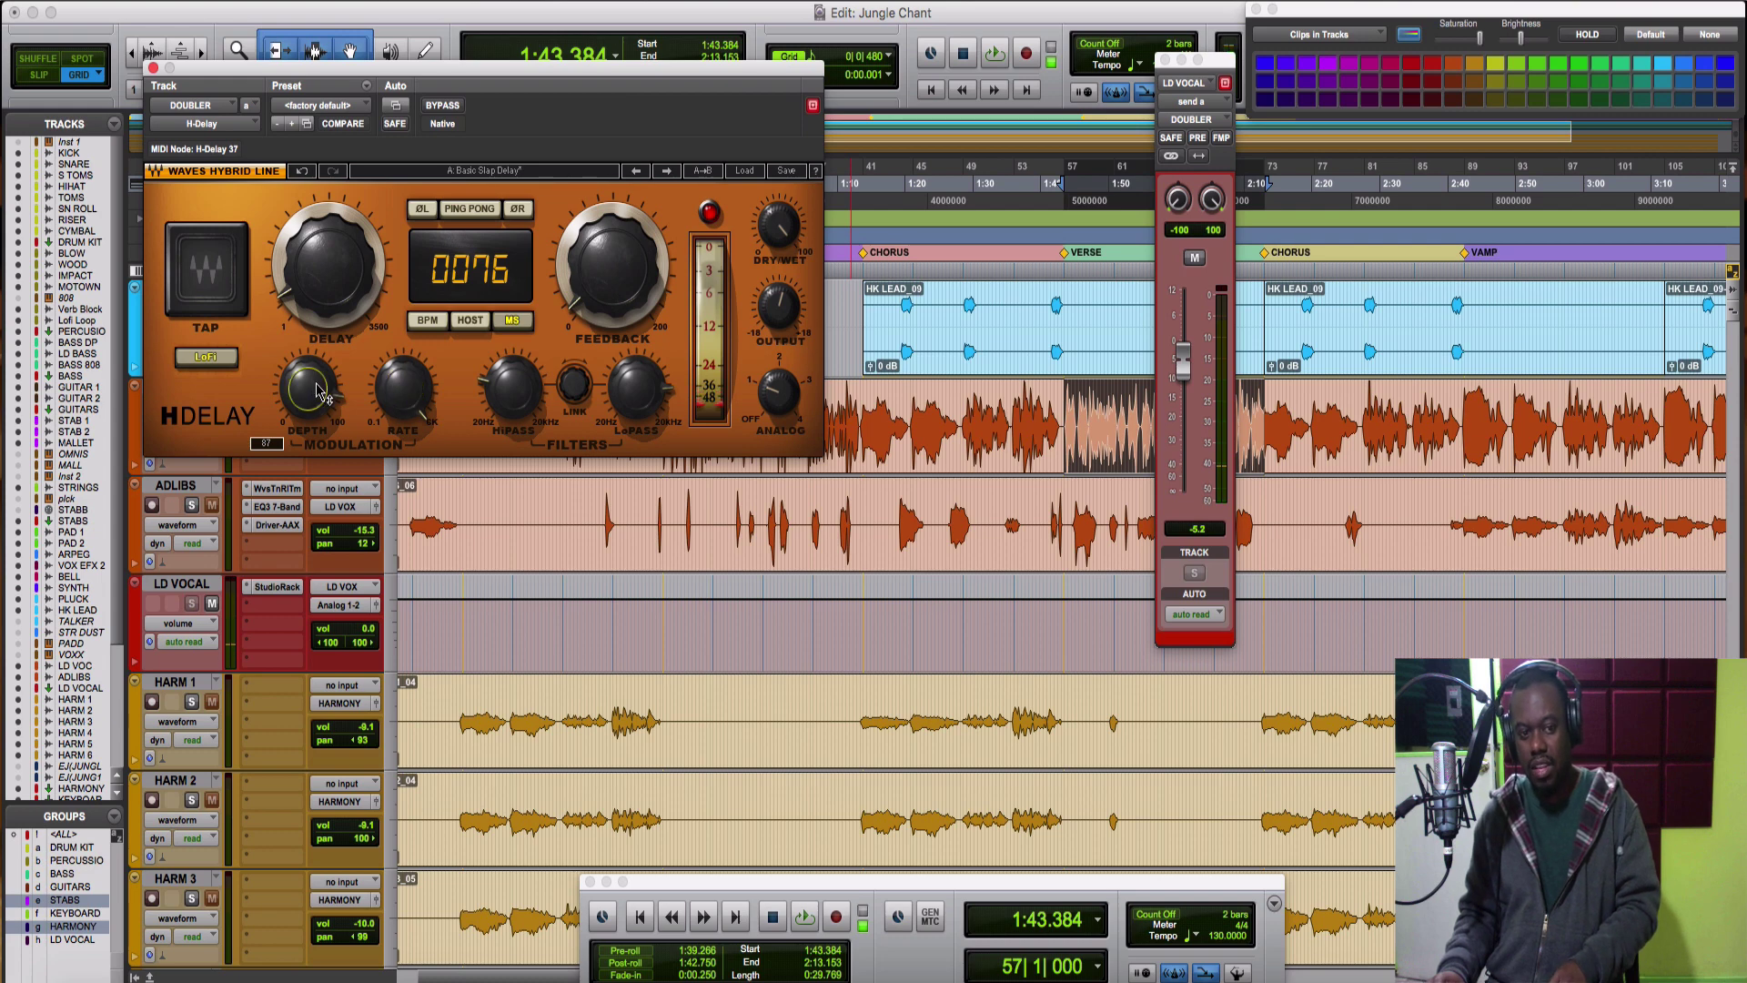
key("space")
mouse_move(314, 399)
left_mouse_down()
mouse_move(314, 436)
mouse_move(312, 372)
left_mouse_up()
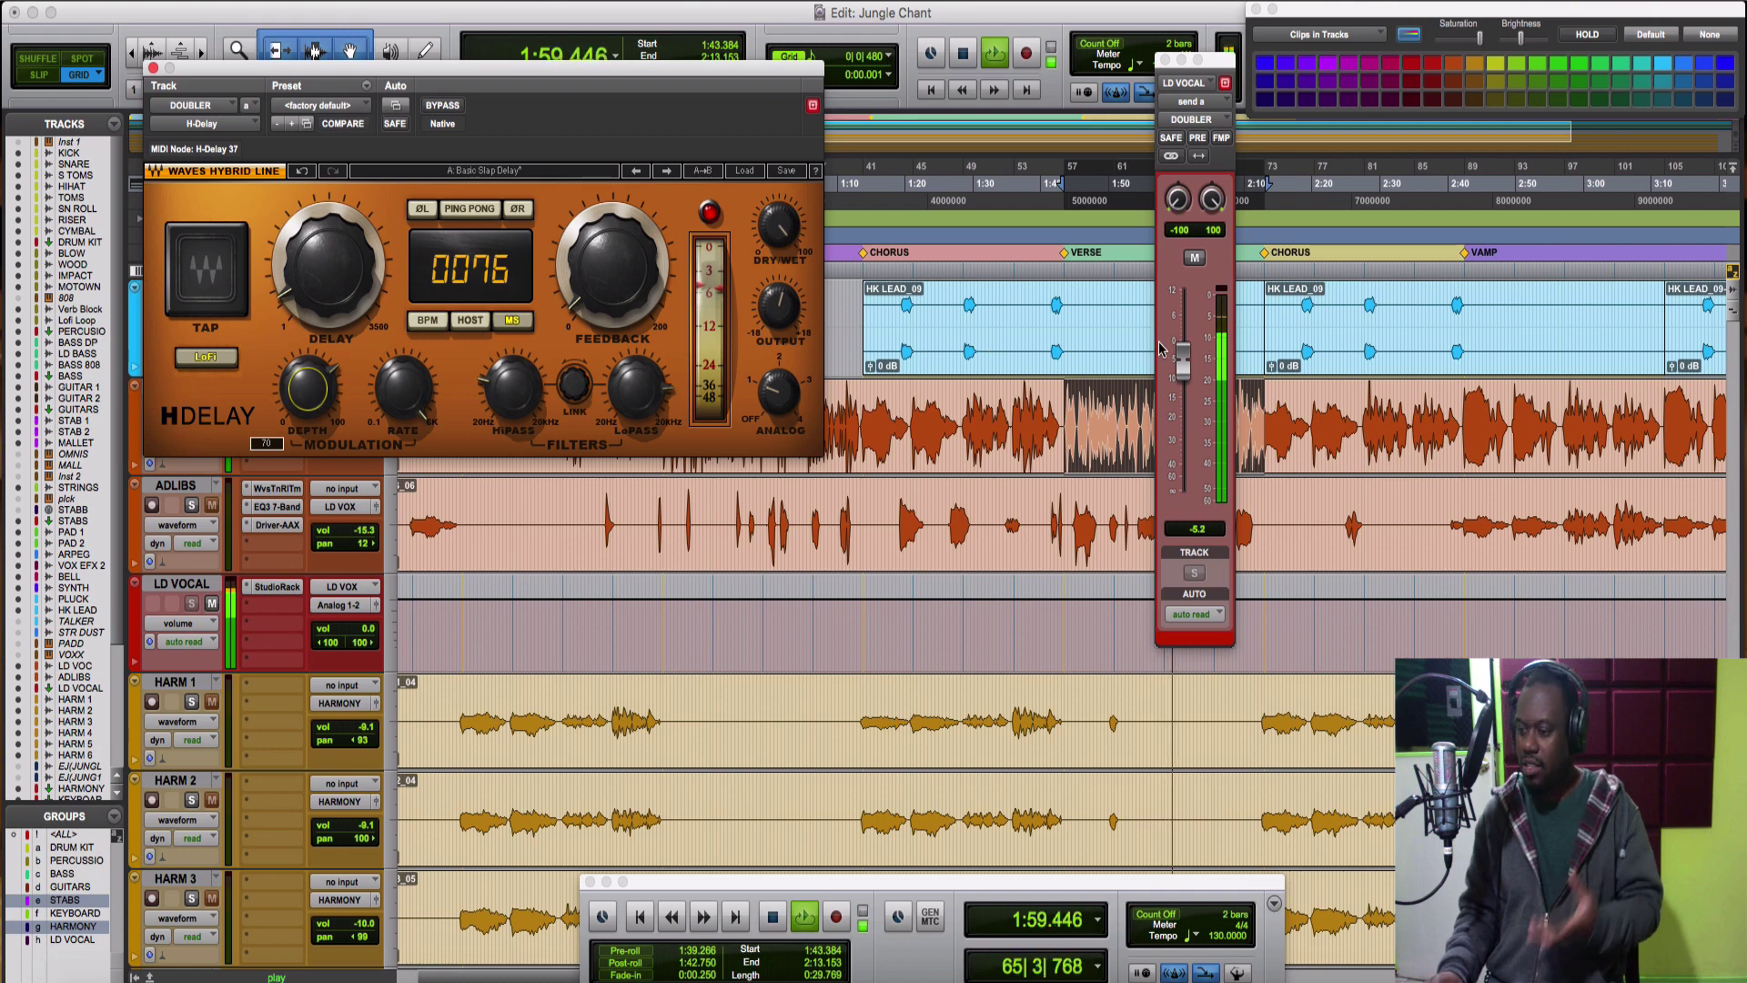
key("space")
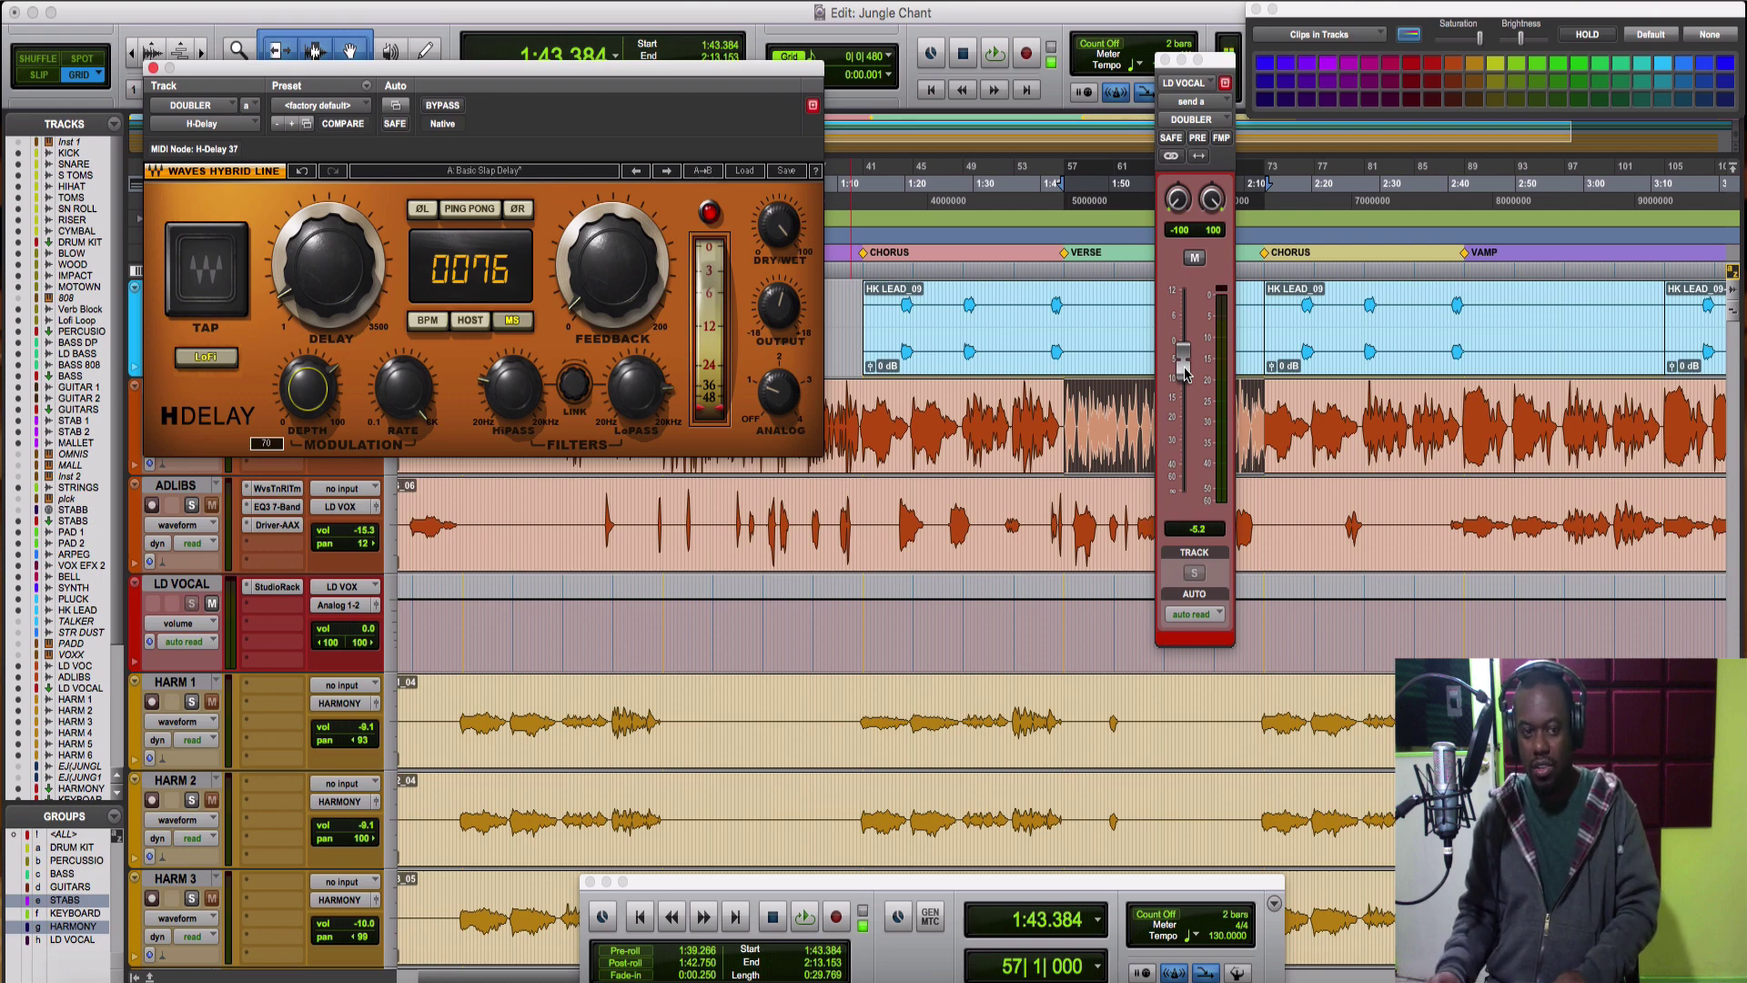
- Lower the LD VOCAL send to DOUBLER to -17.4 dB while playing the verse, toggling the send's mute to compare
key("space")
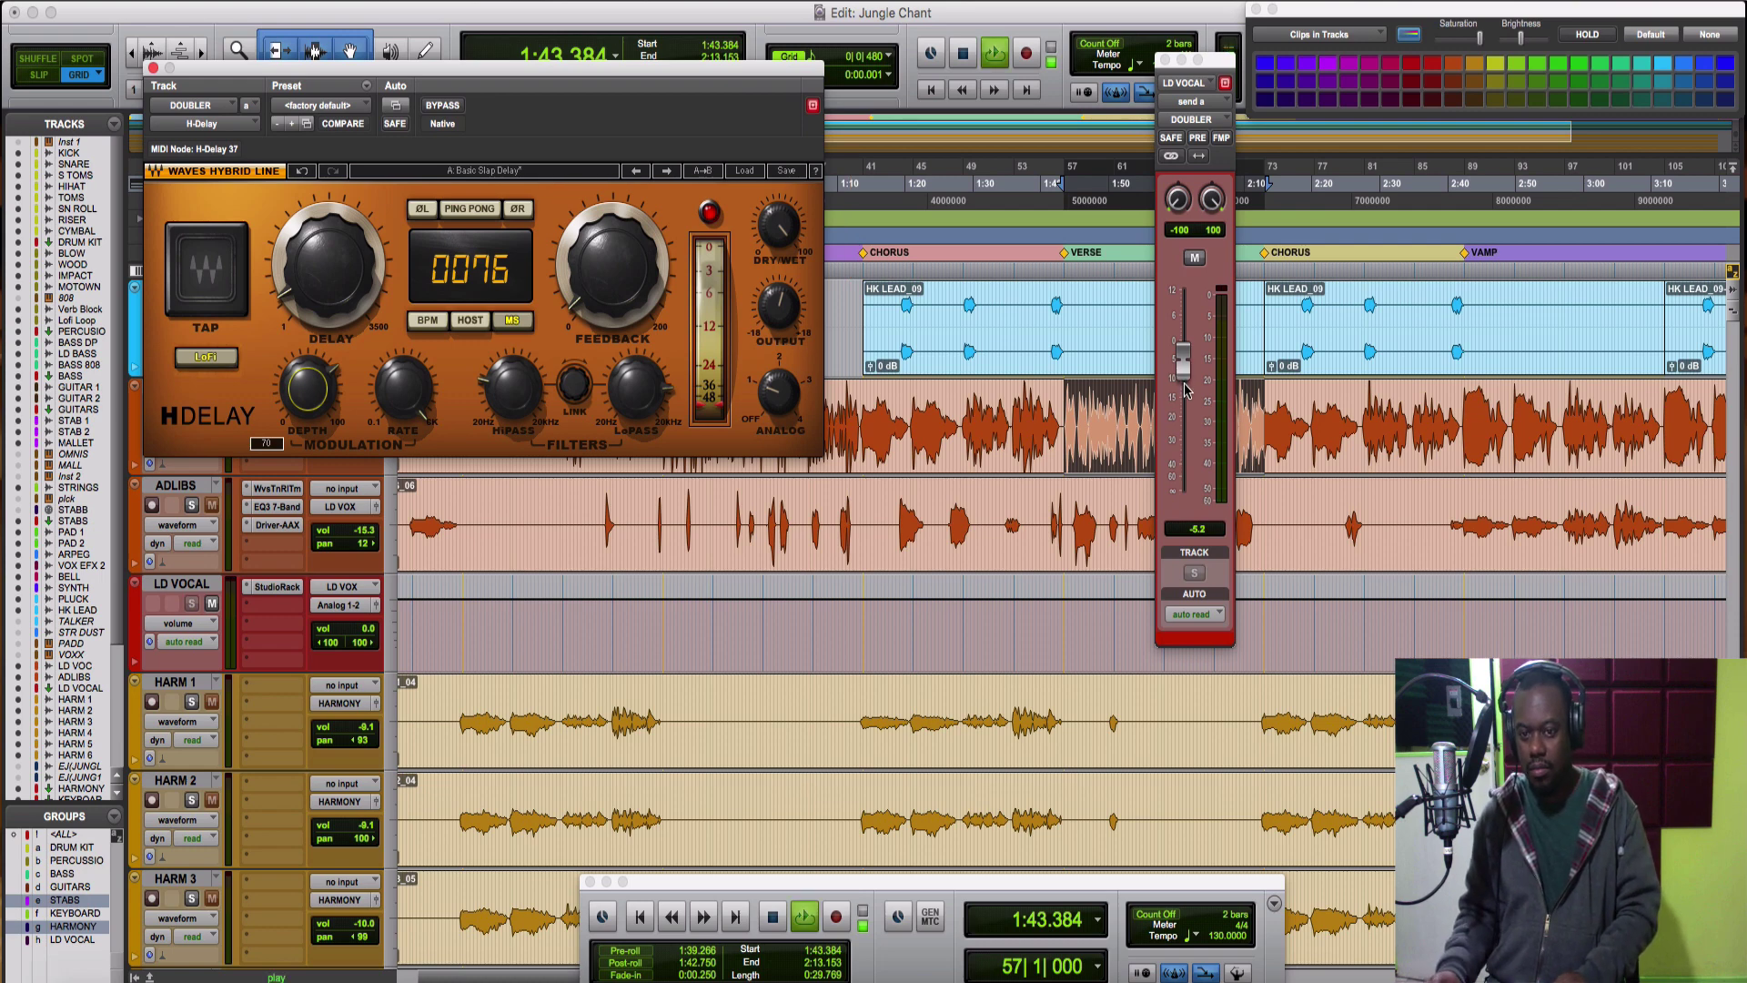
left_click_drag(1185, 389, 1186, 423)
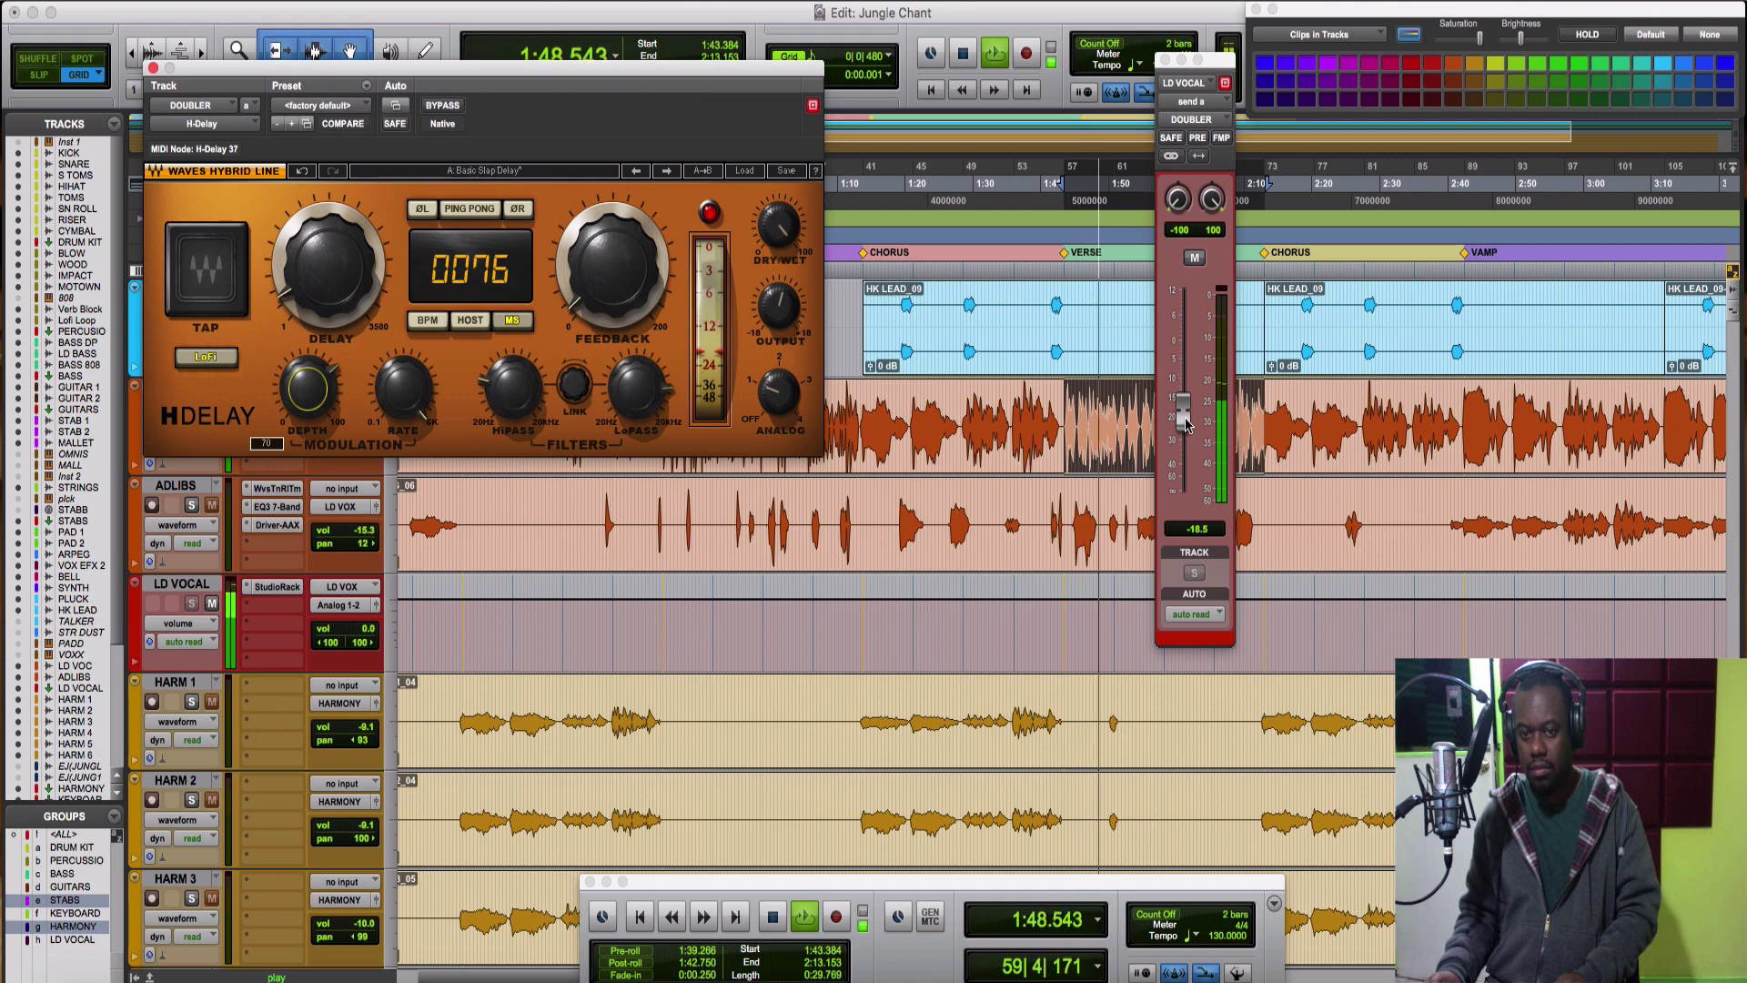
left_click(1194, 259)
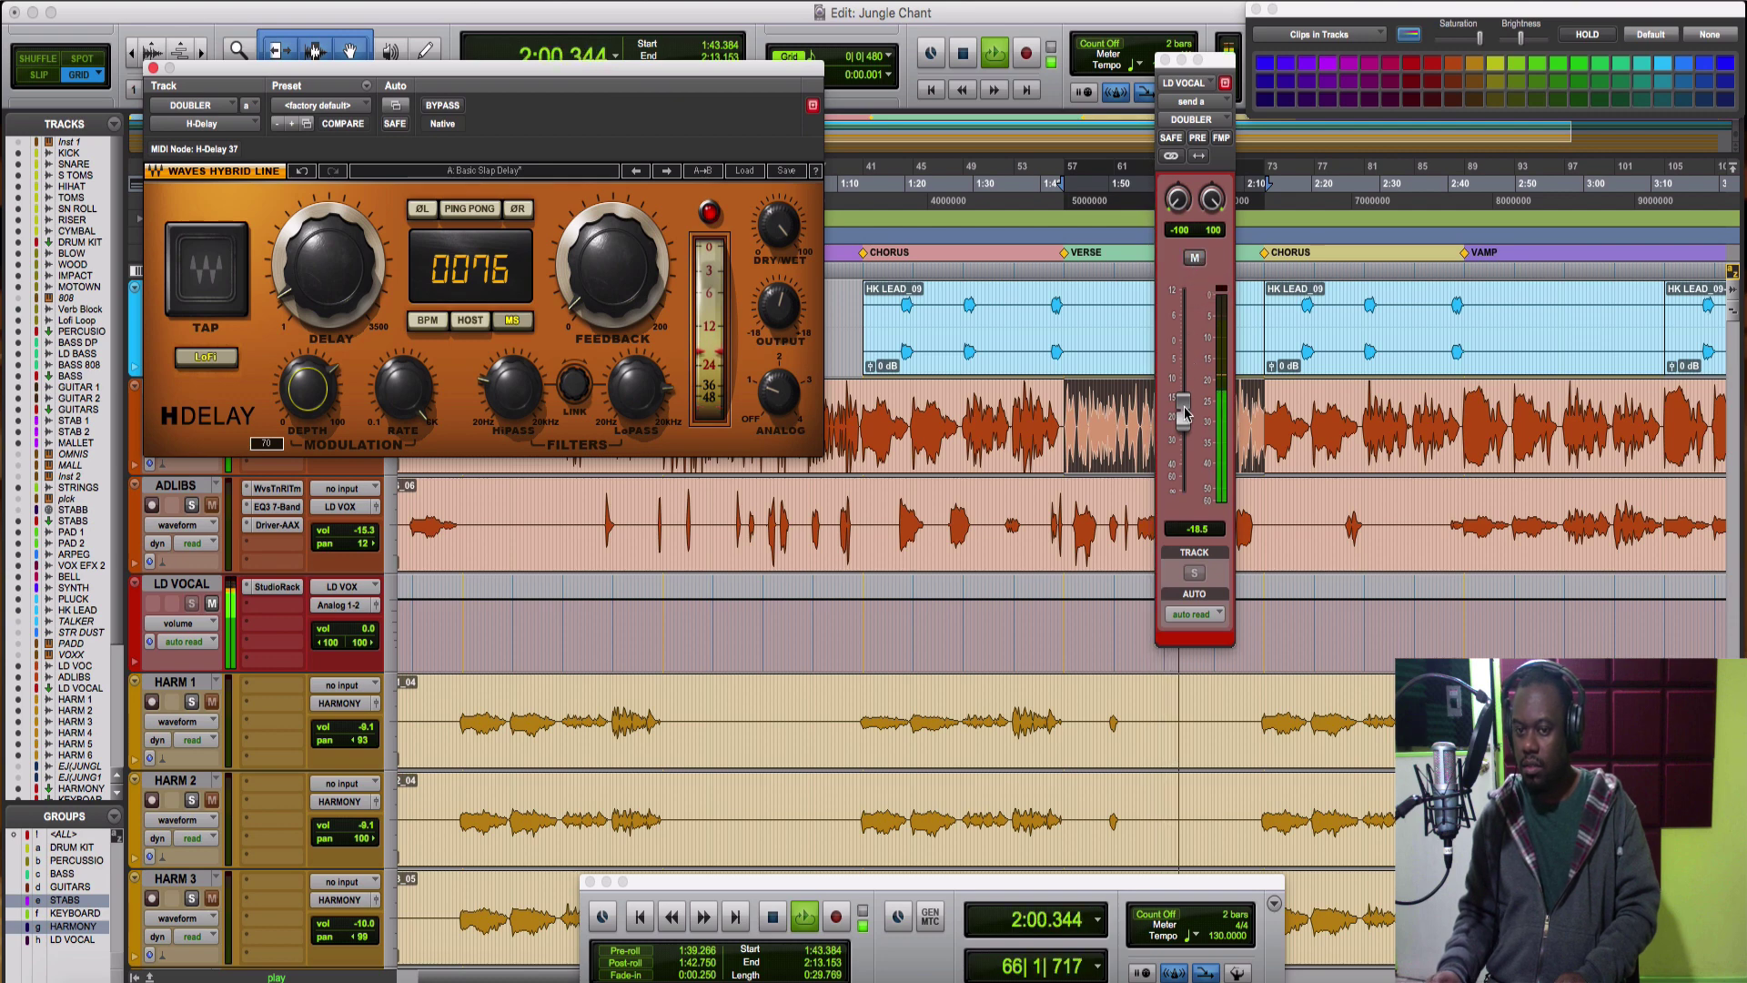
left_click_drag(1184, 413, 1185, 409)
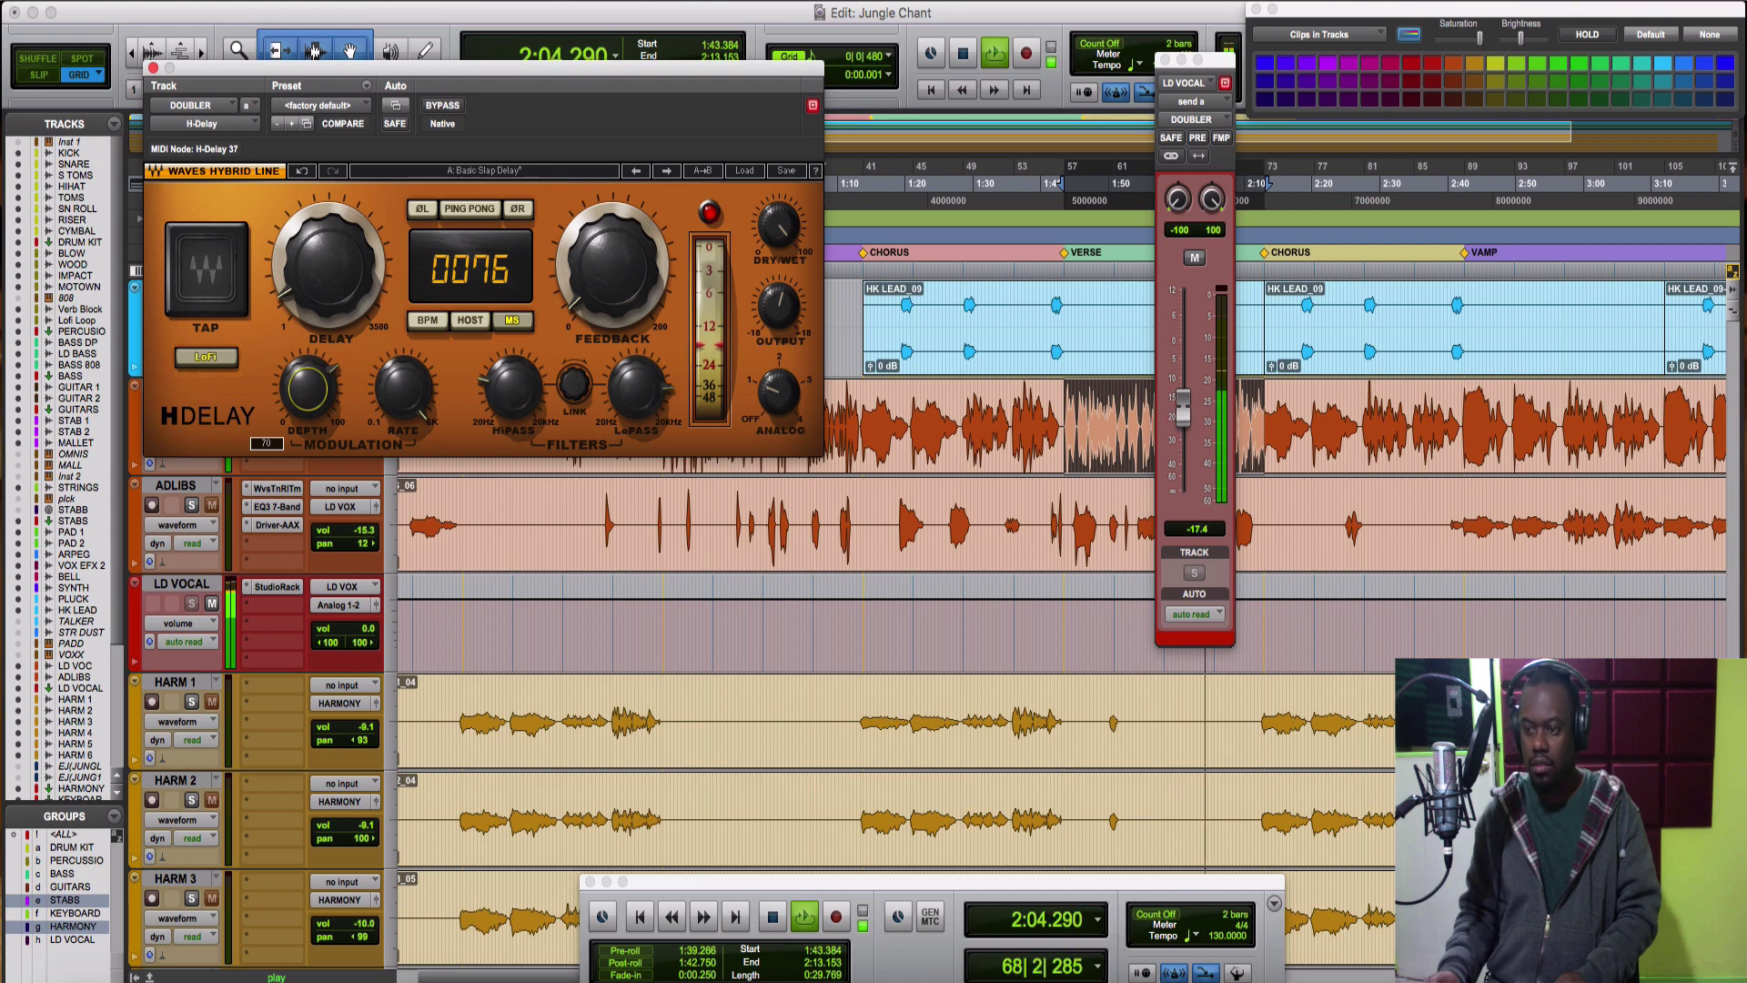
key("space")
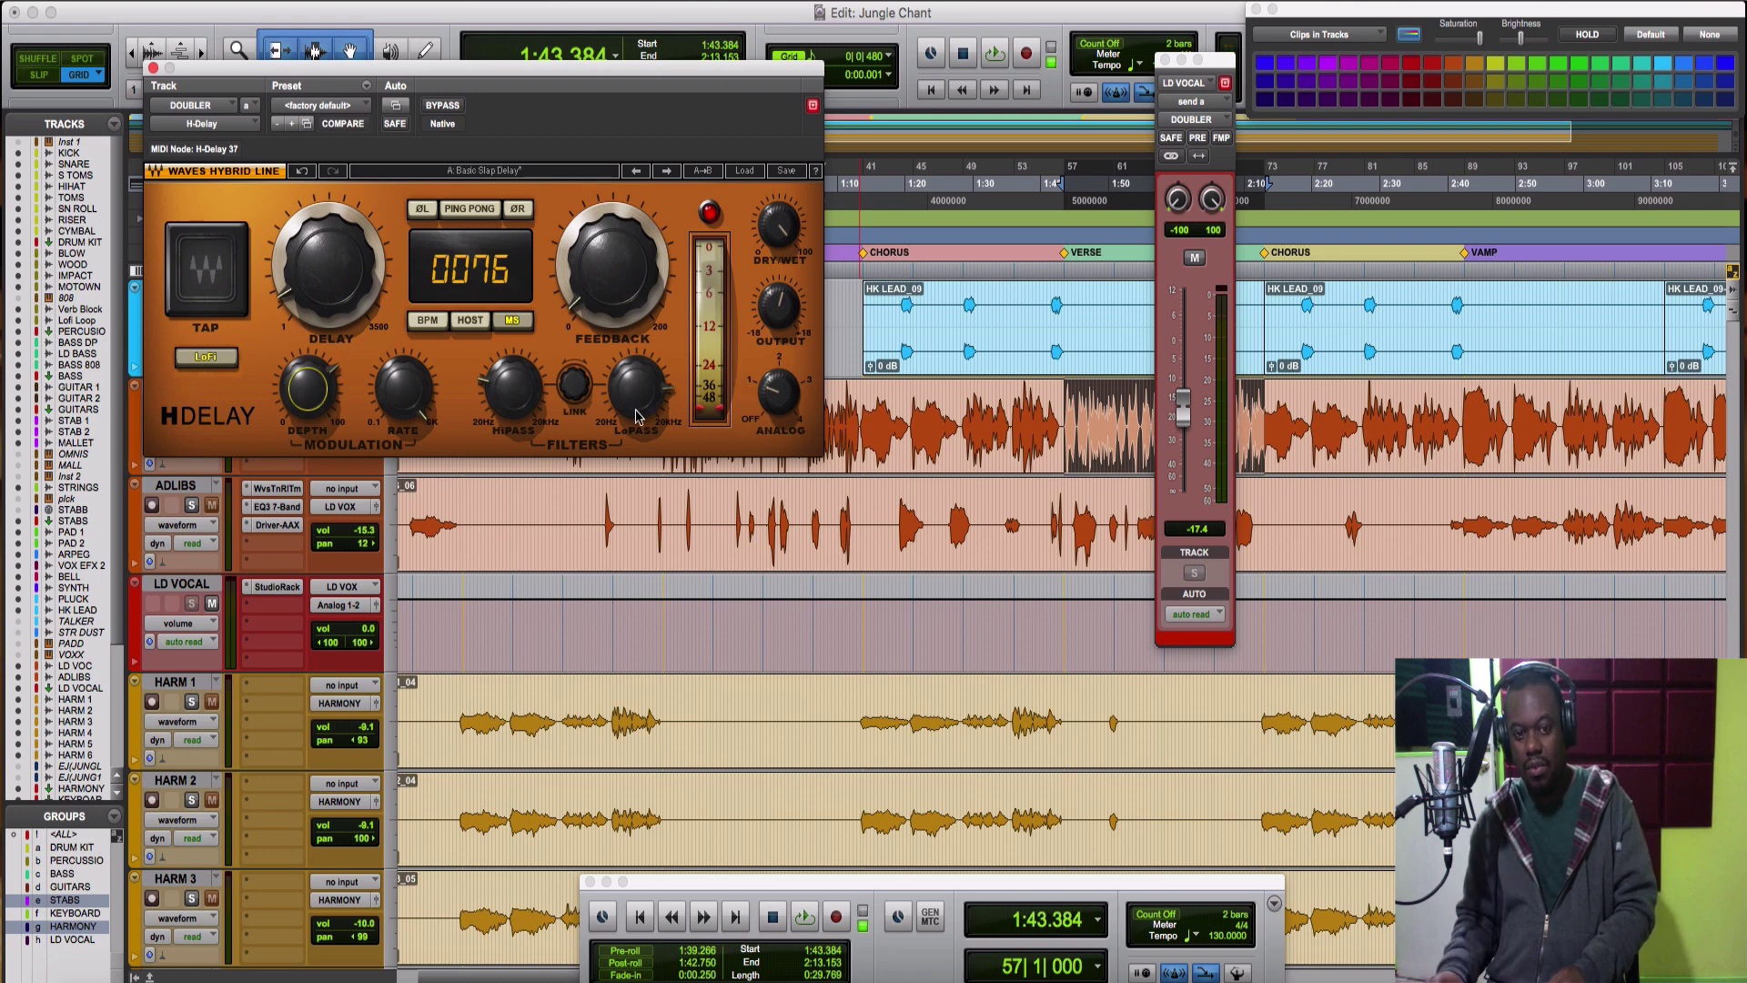
- Audition the verse with H-Delay's Ping Pong mode switched on, replay it, and switch Ping Pong back off
mouse_move(503, 403)
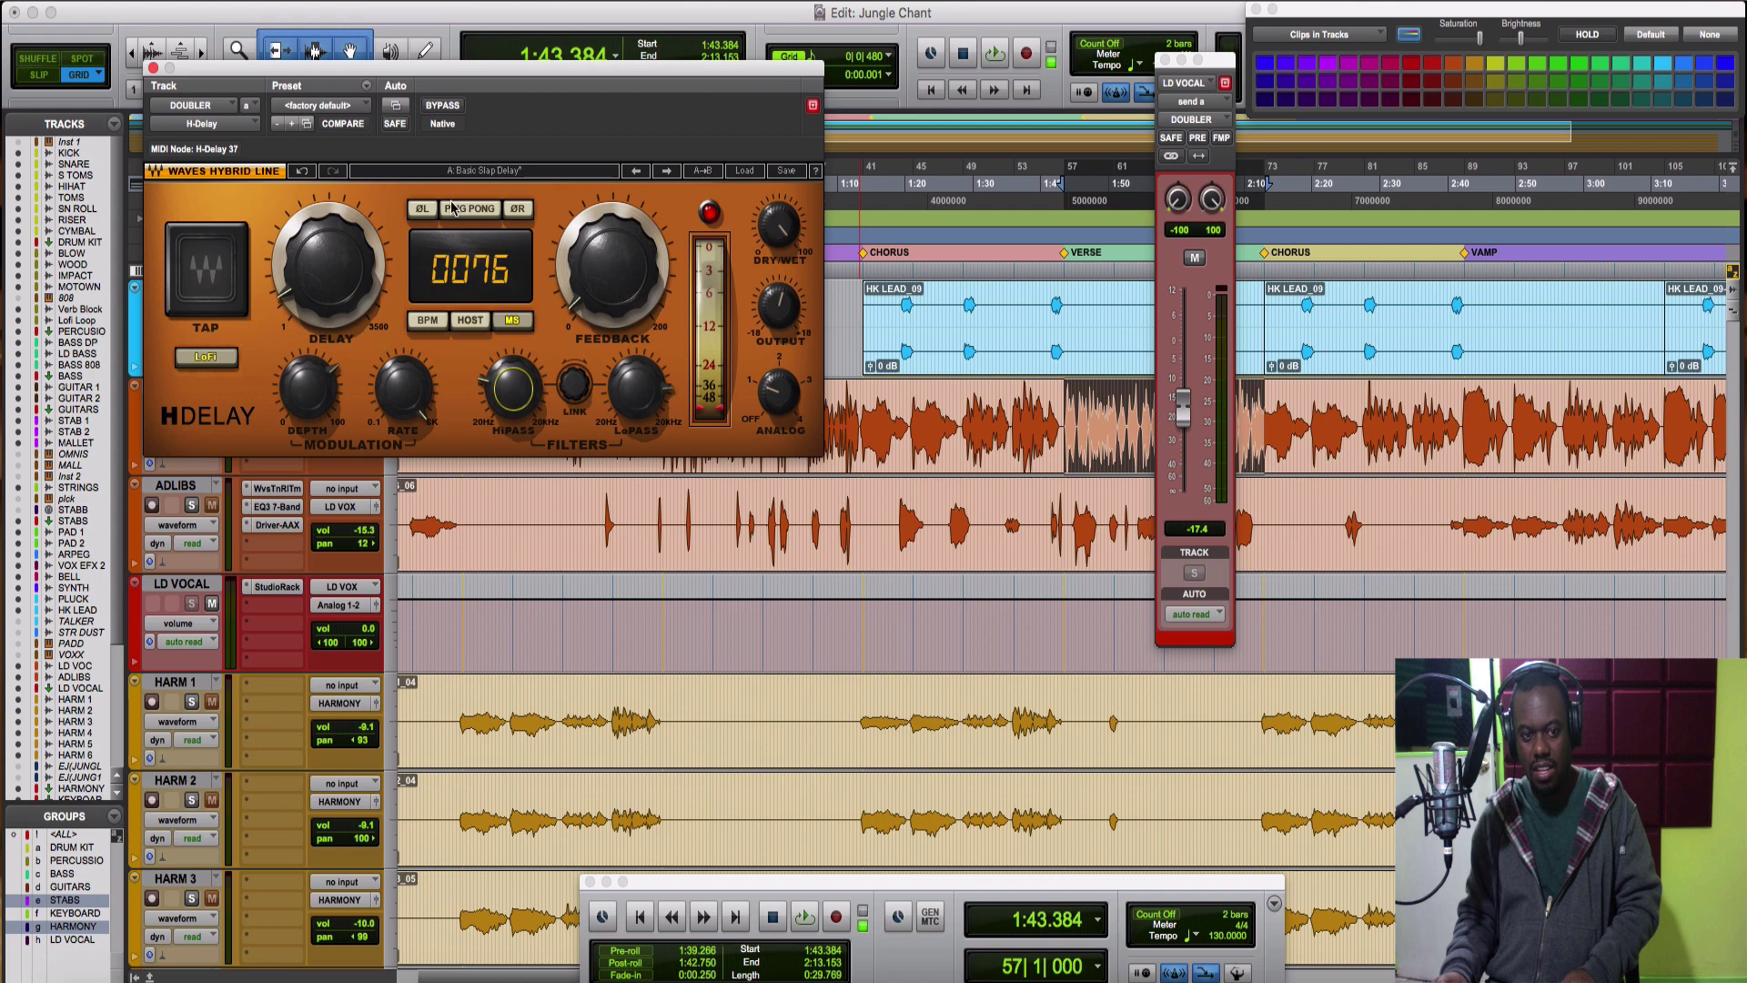
key("space")
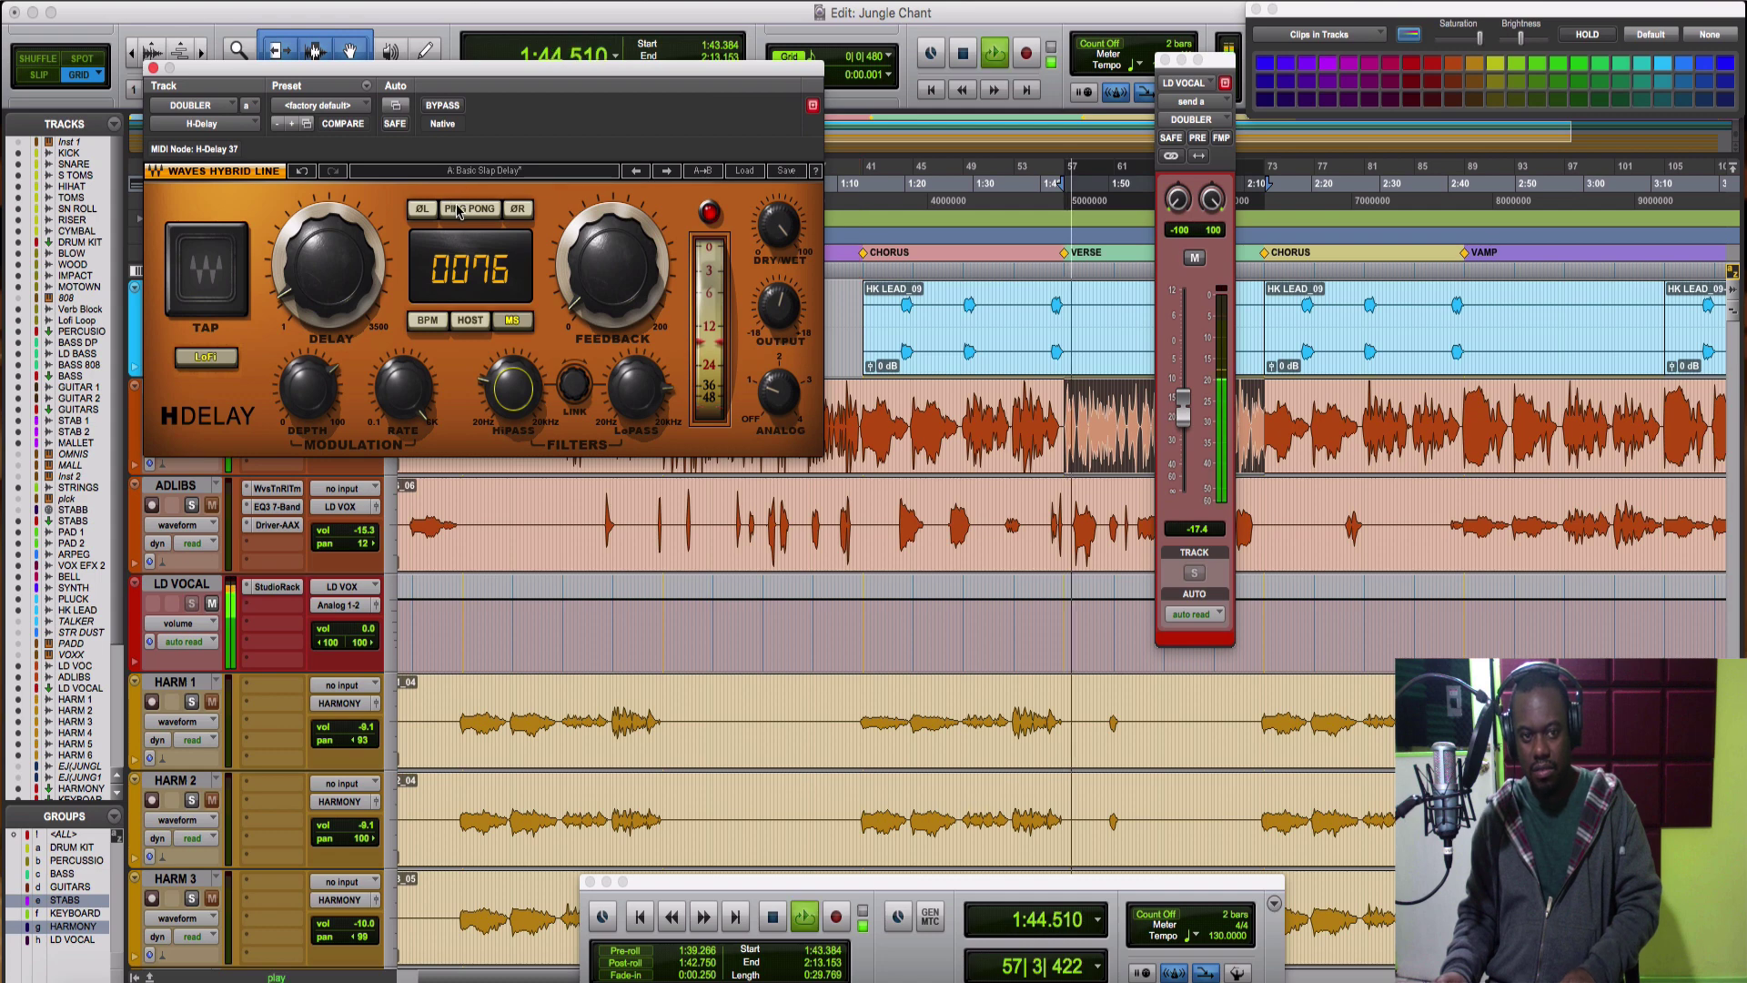
left_click(457, 209)
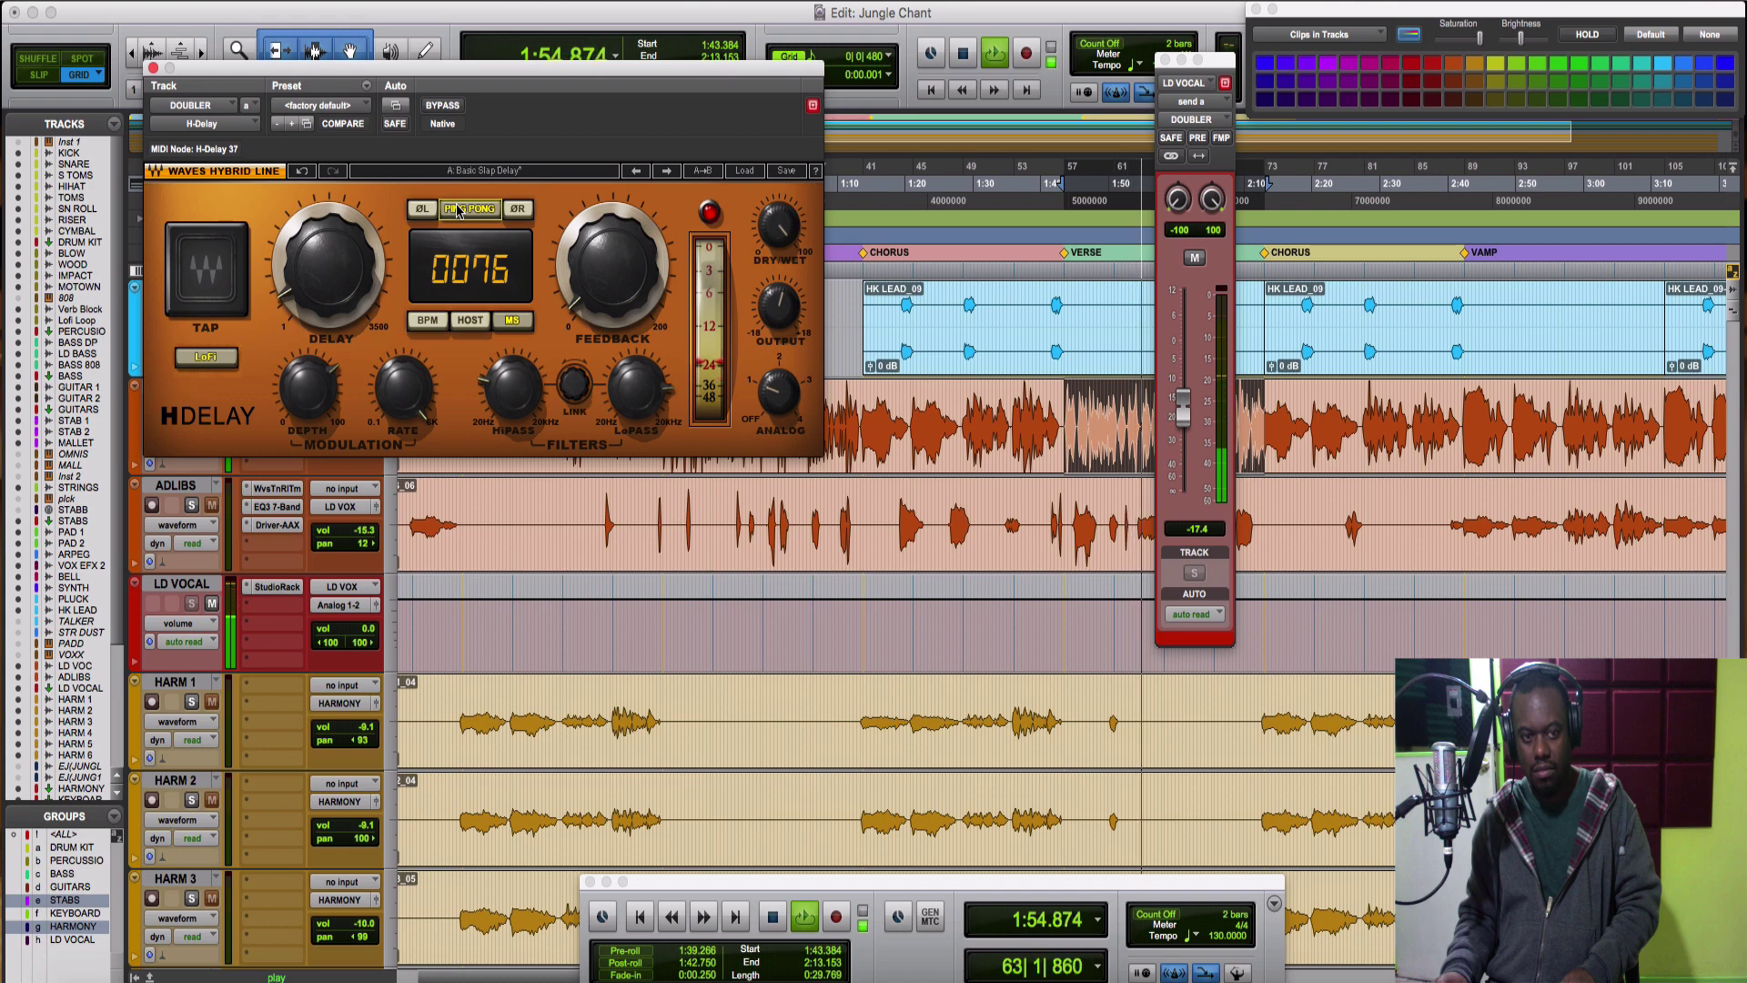
key("space")
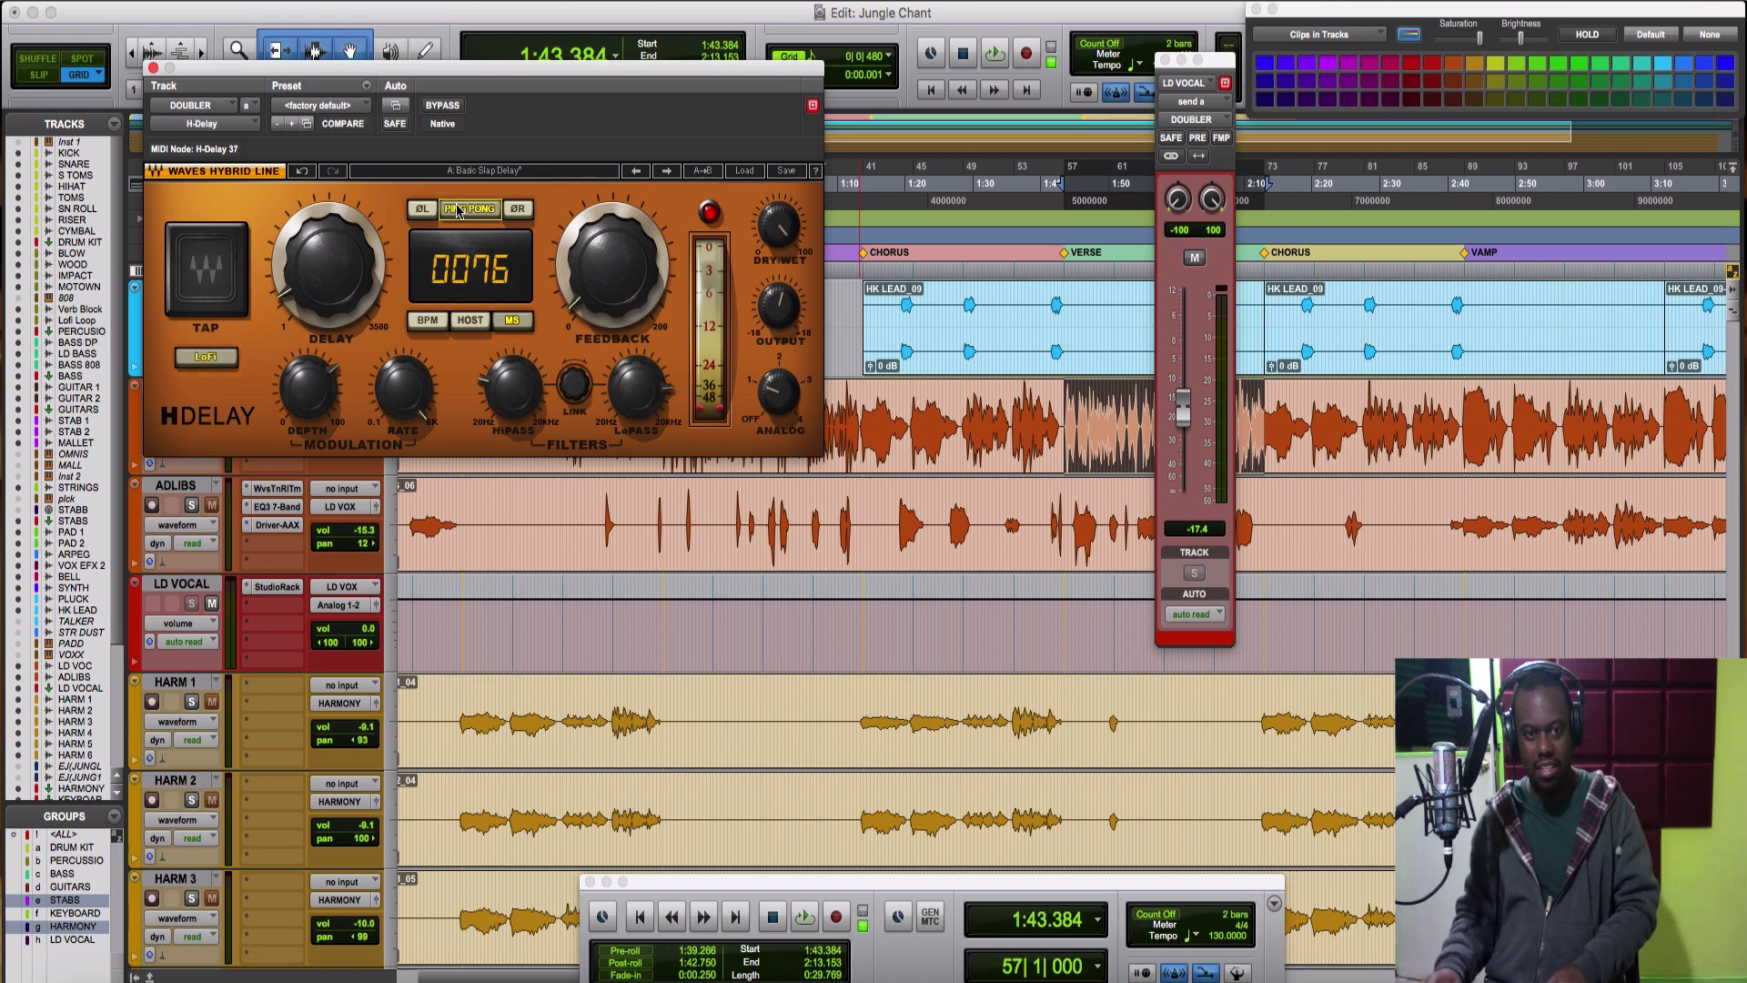
key("space")
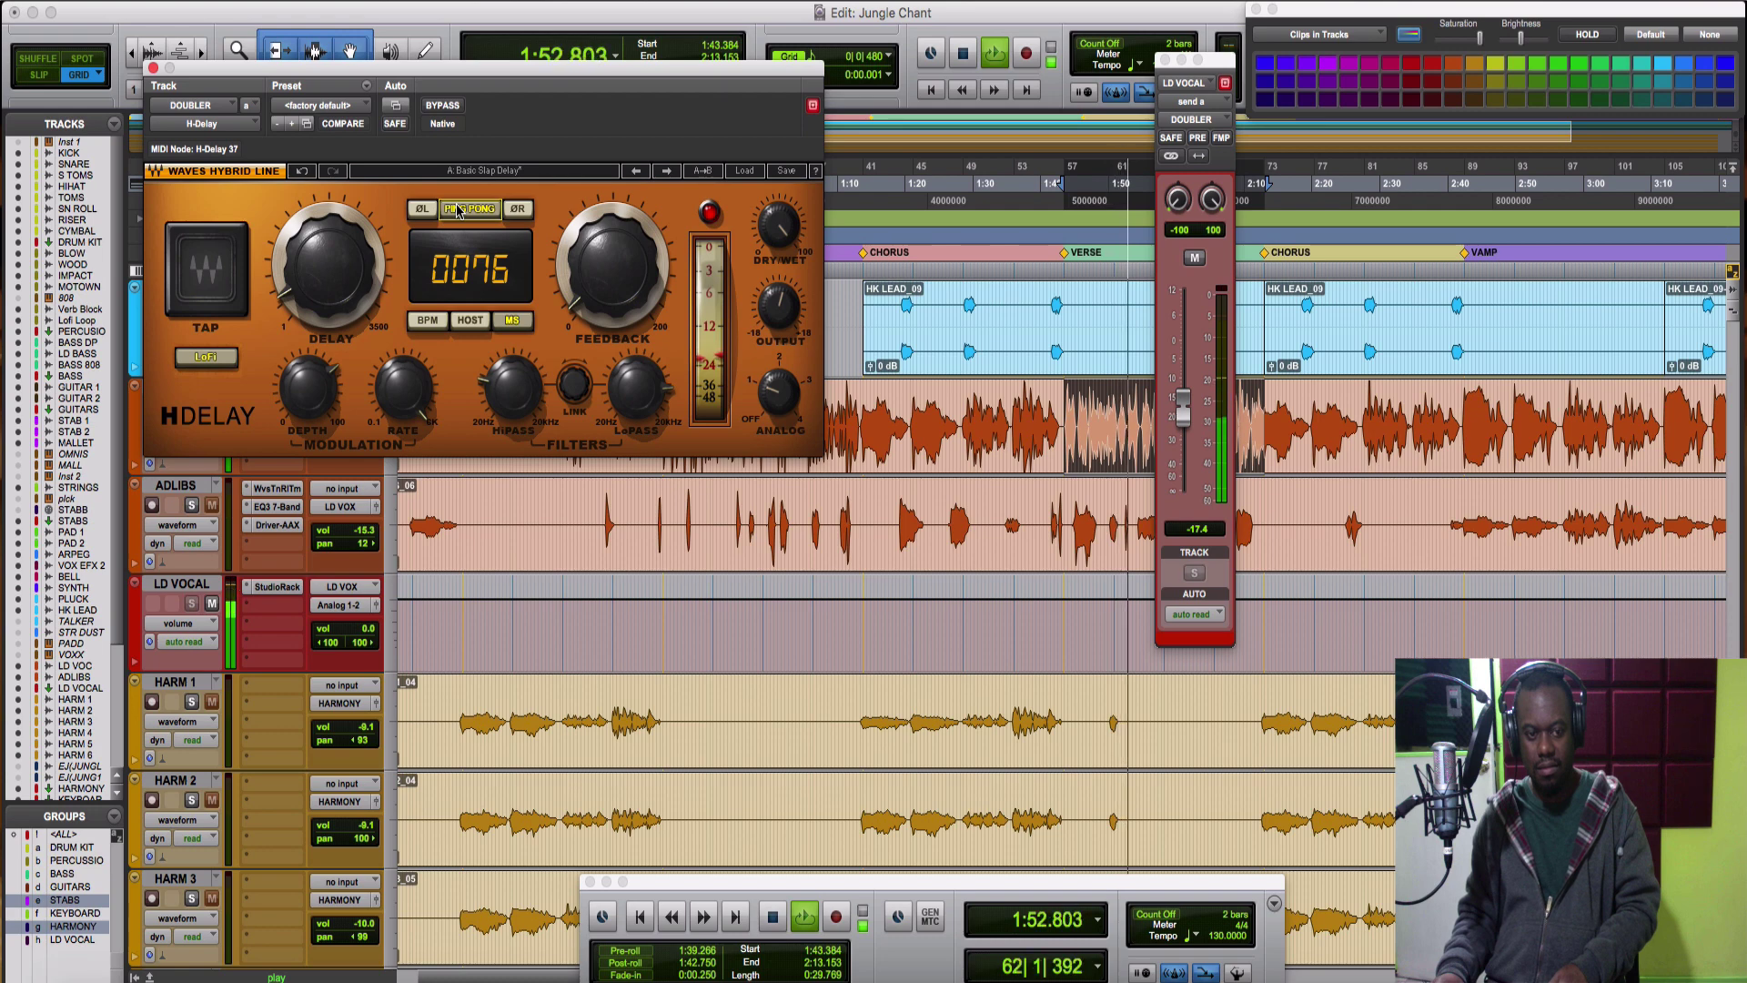
left_click(458, 212)
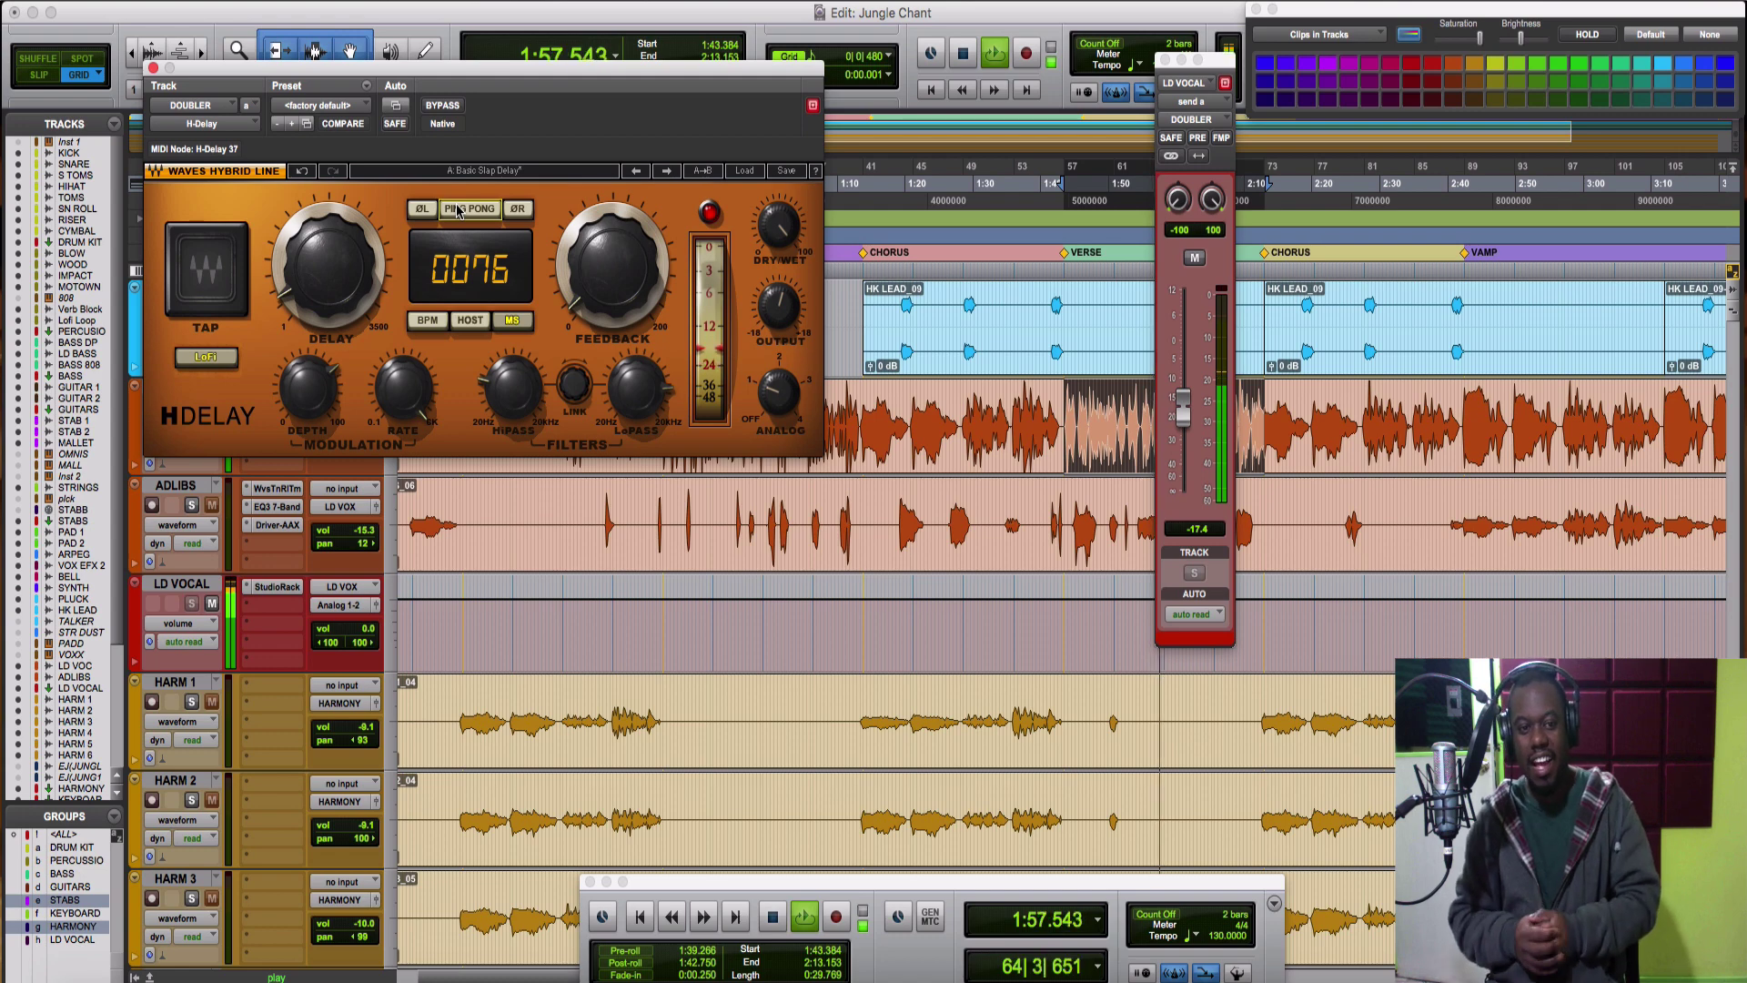
key("space")
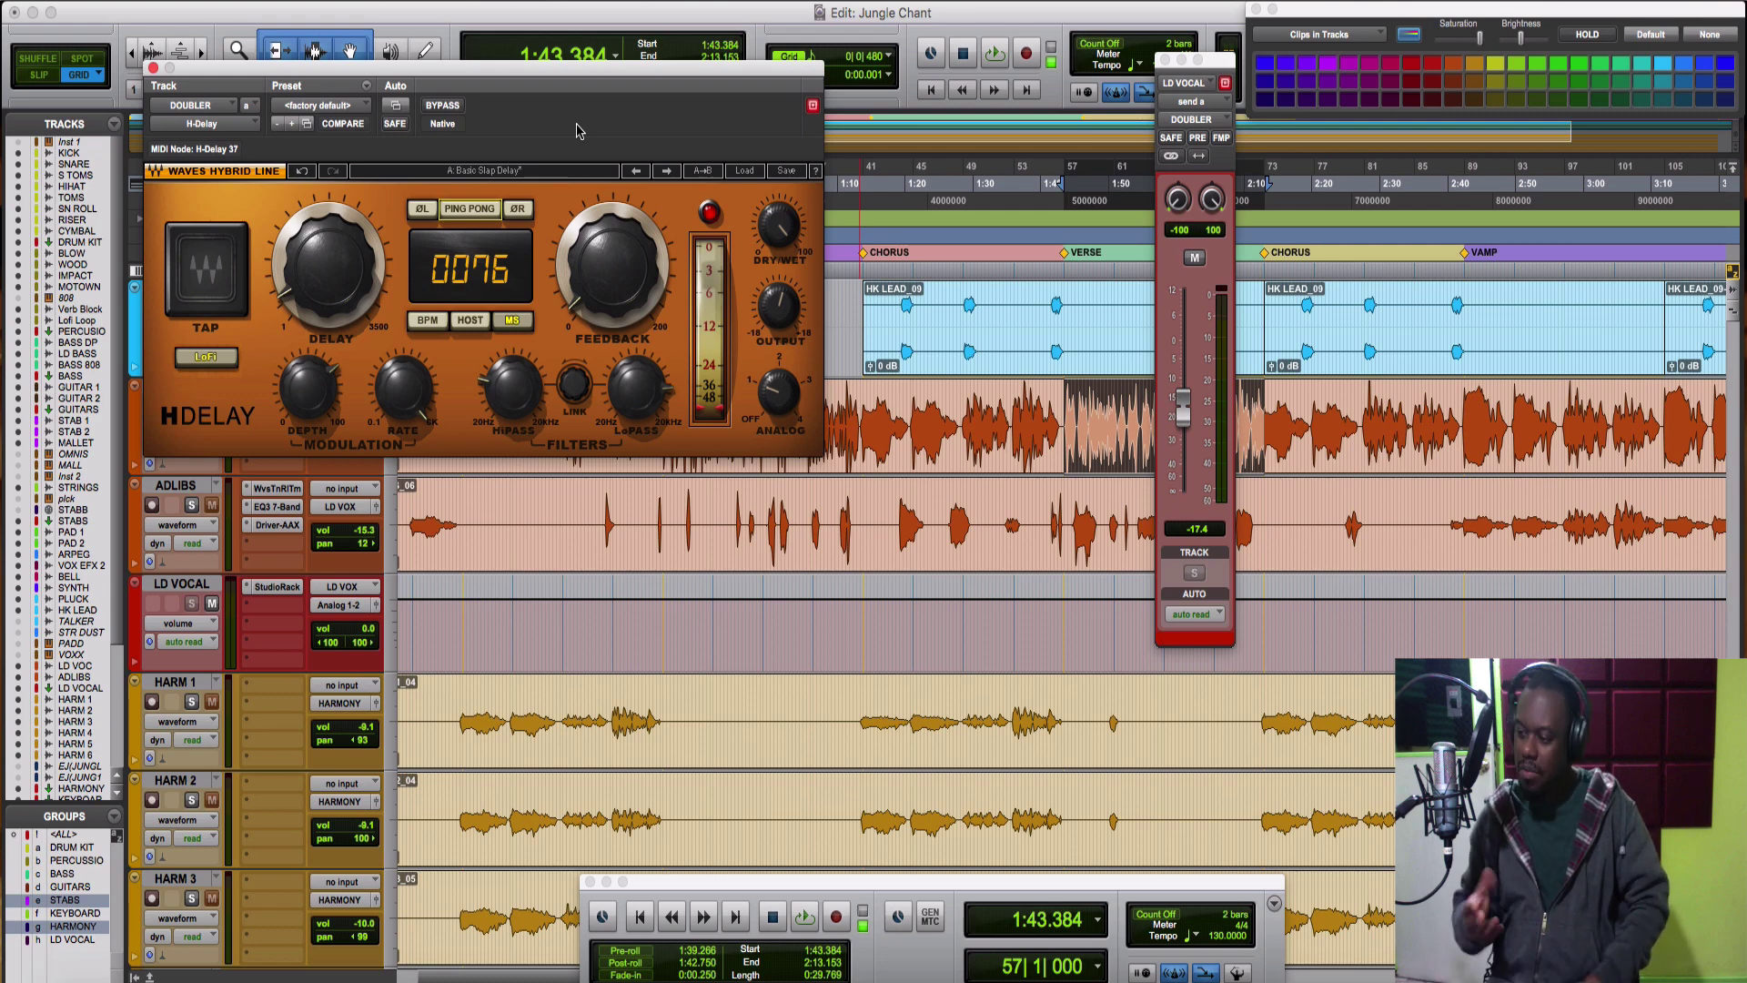
- Toggle H-Delay's Ping Pong mode repeatedly during verse playback to compare the sound, leaving it on when stopping
left_click(494, 212)
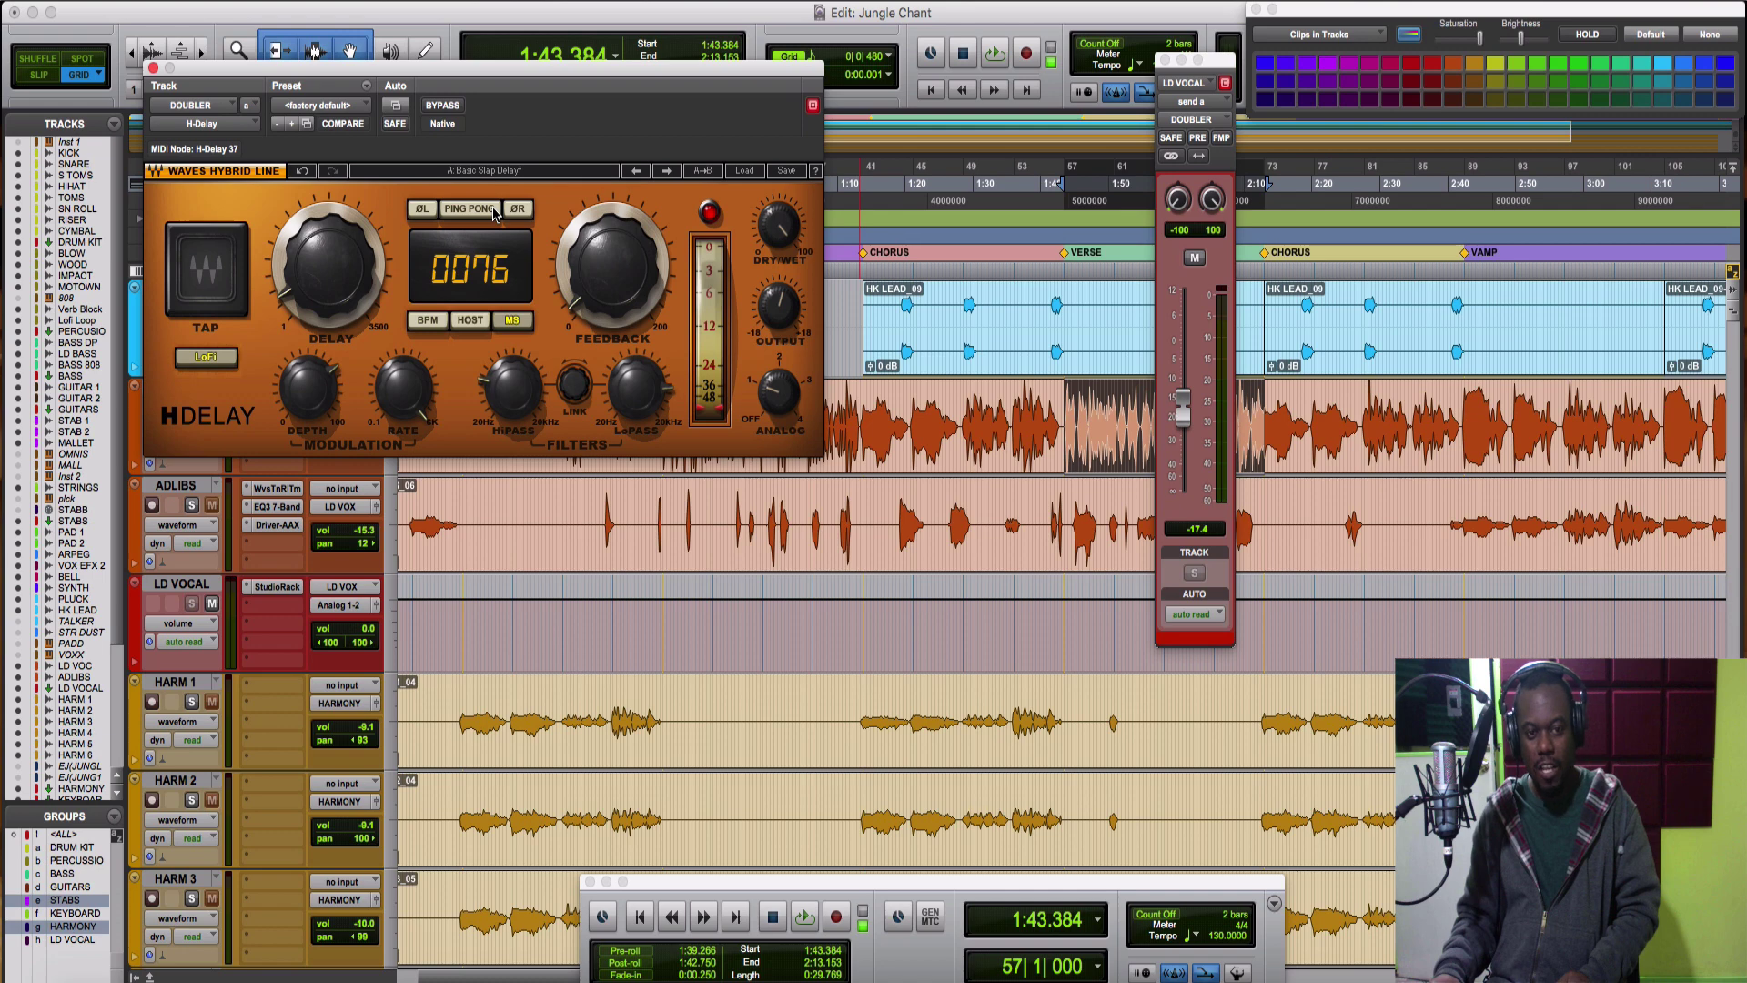
key("space")
left_click(492, 211)
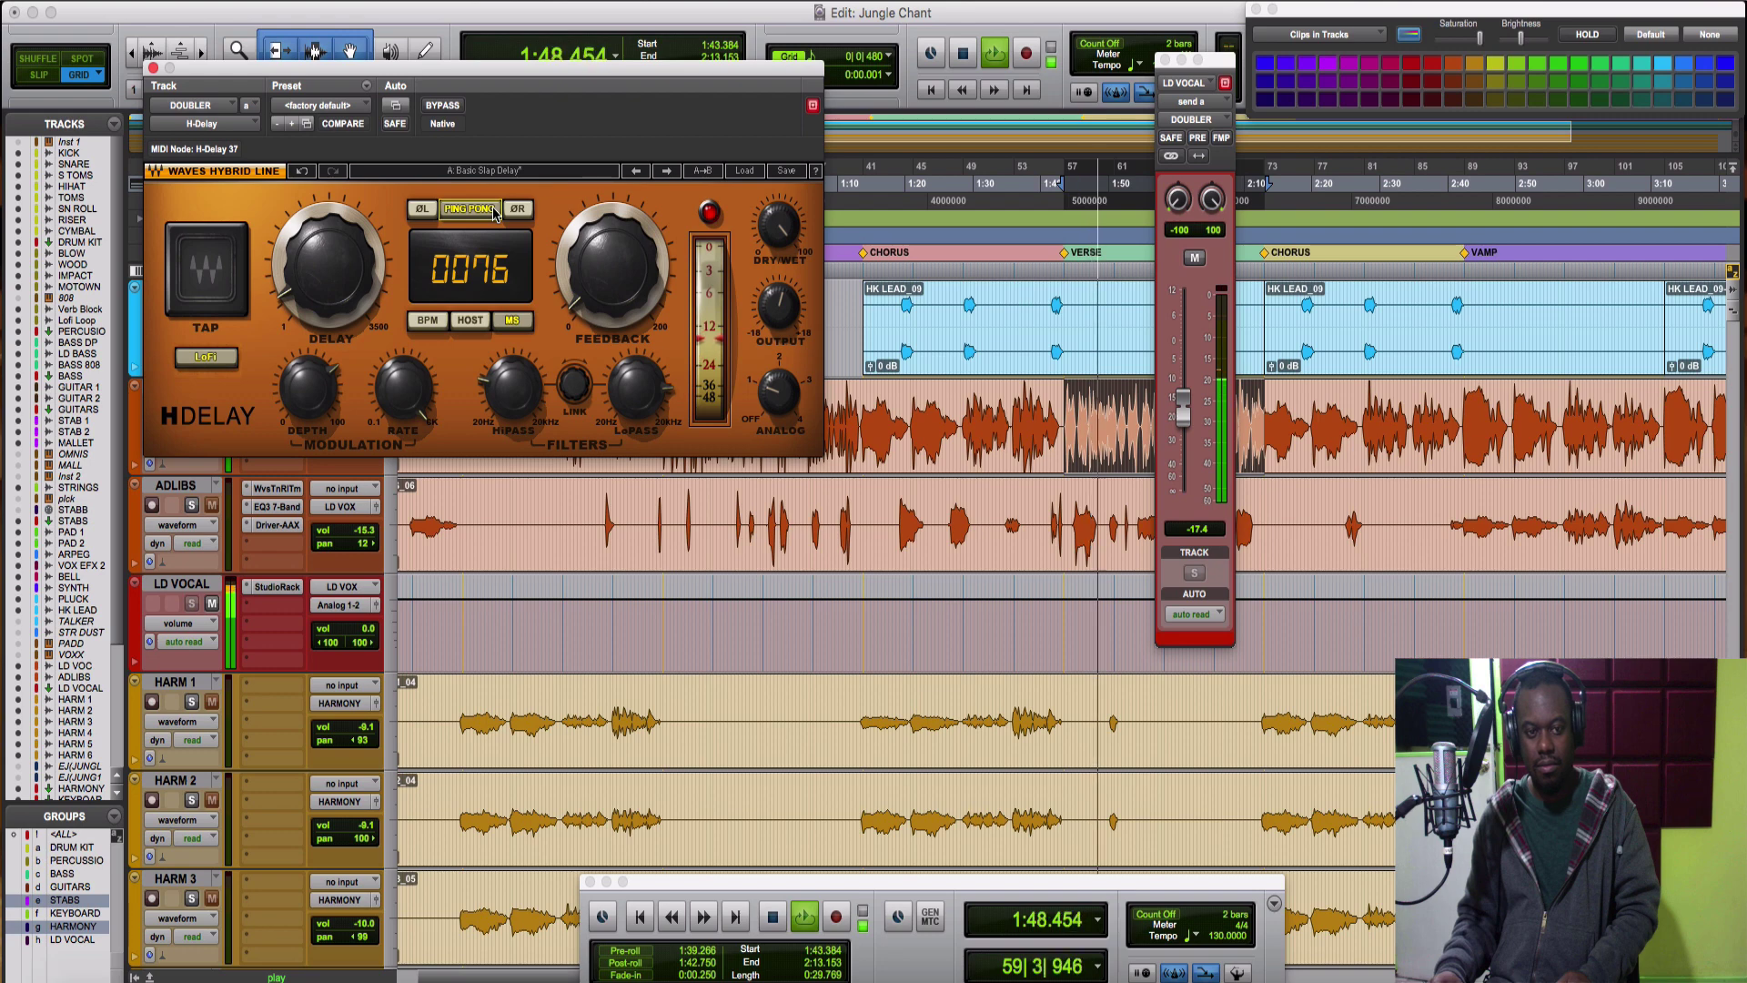
left_click(492, 211)
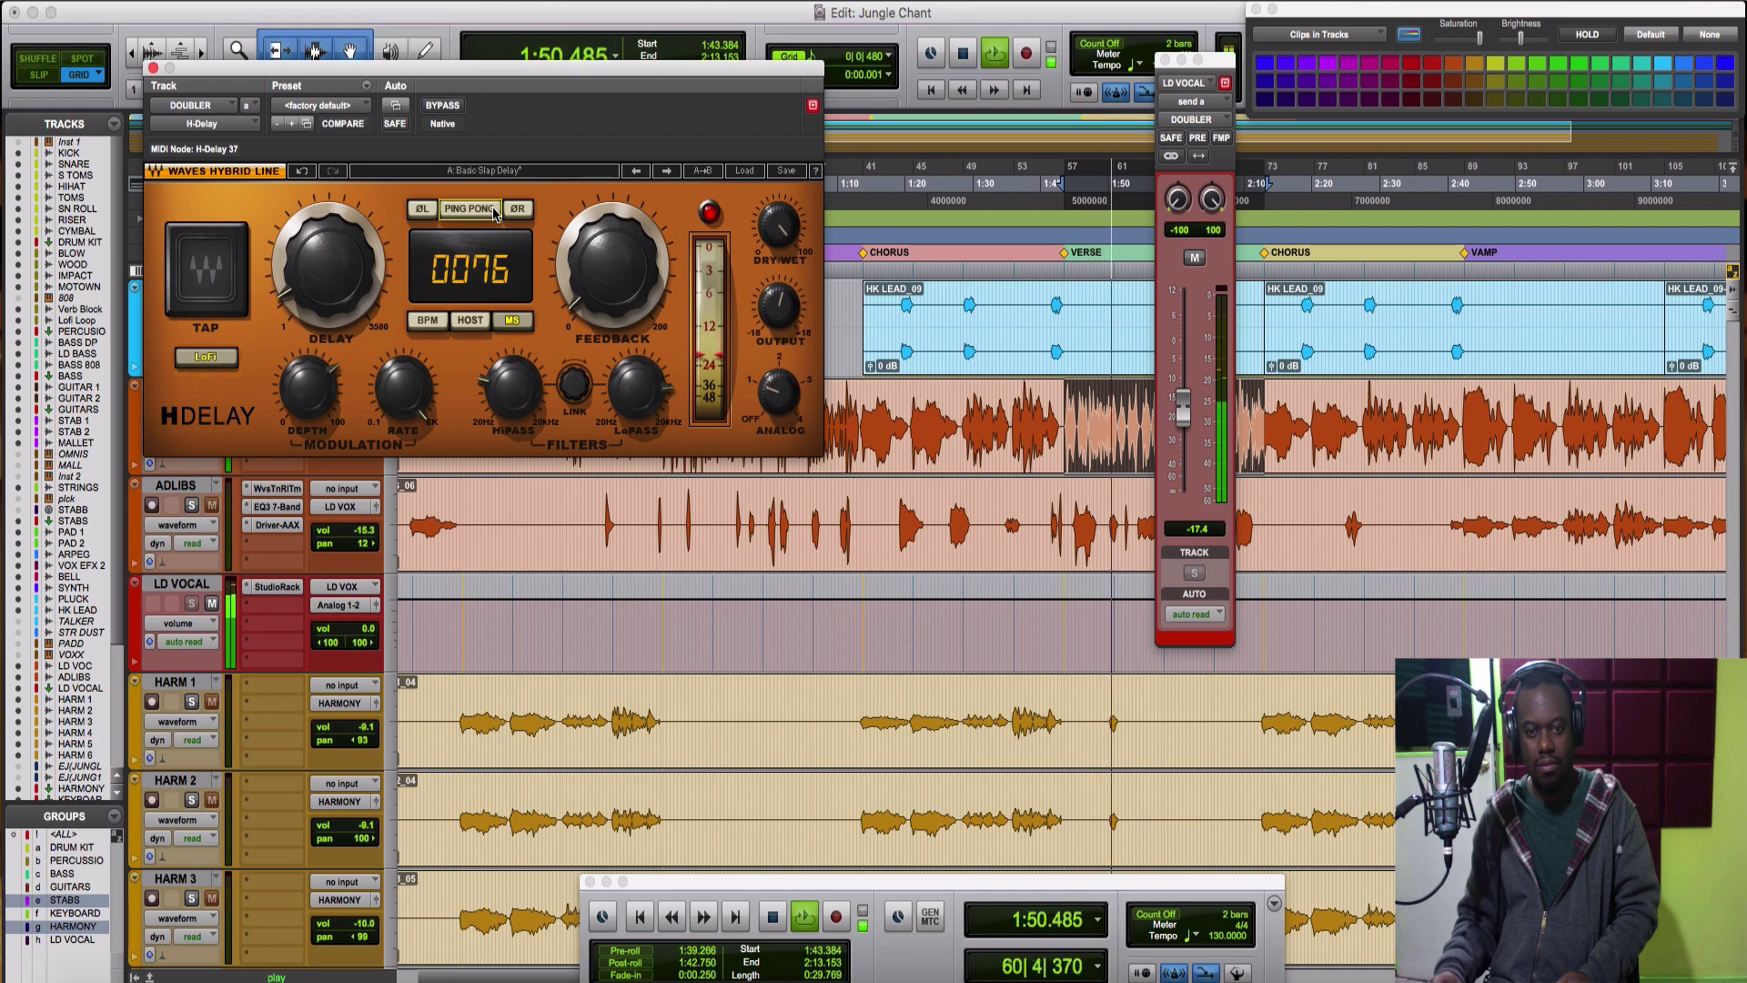
left_click(493, 211)
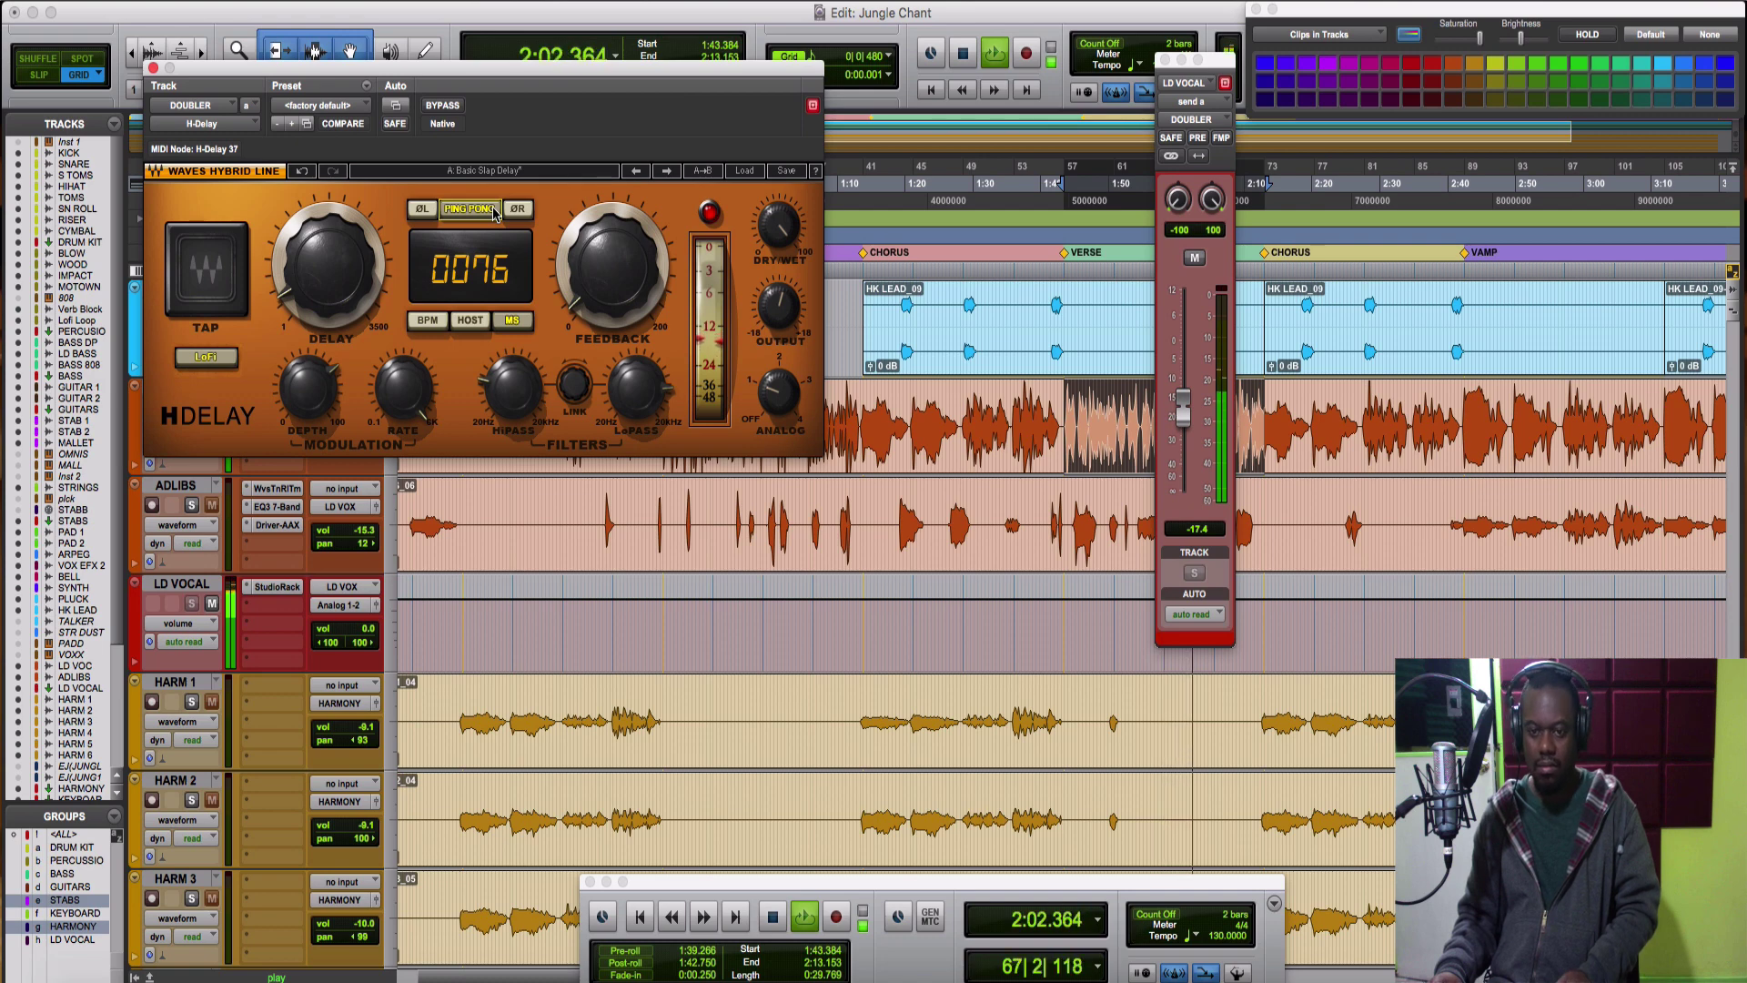
key("space")
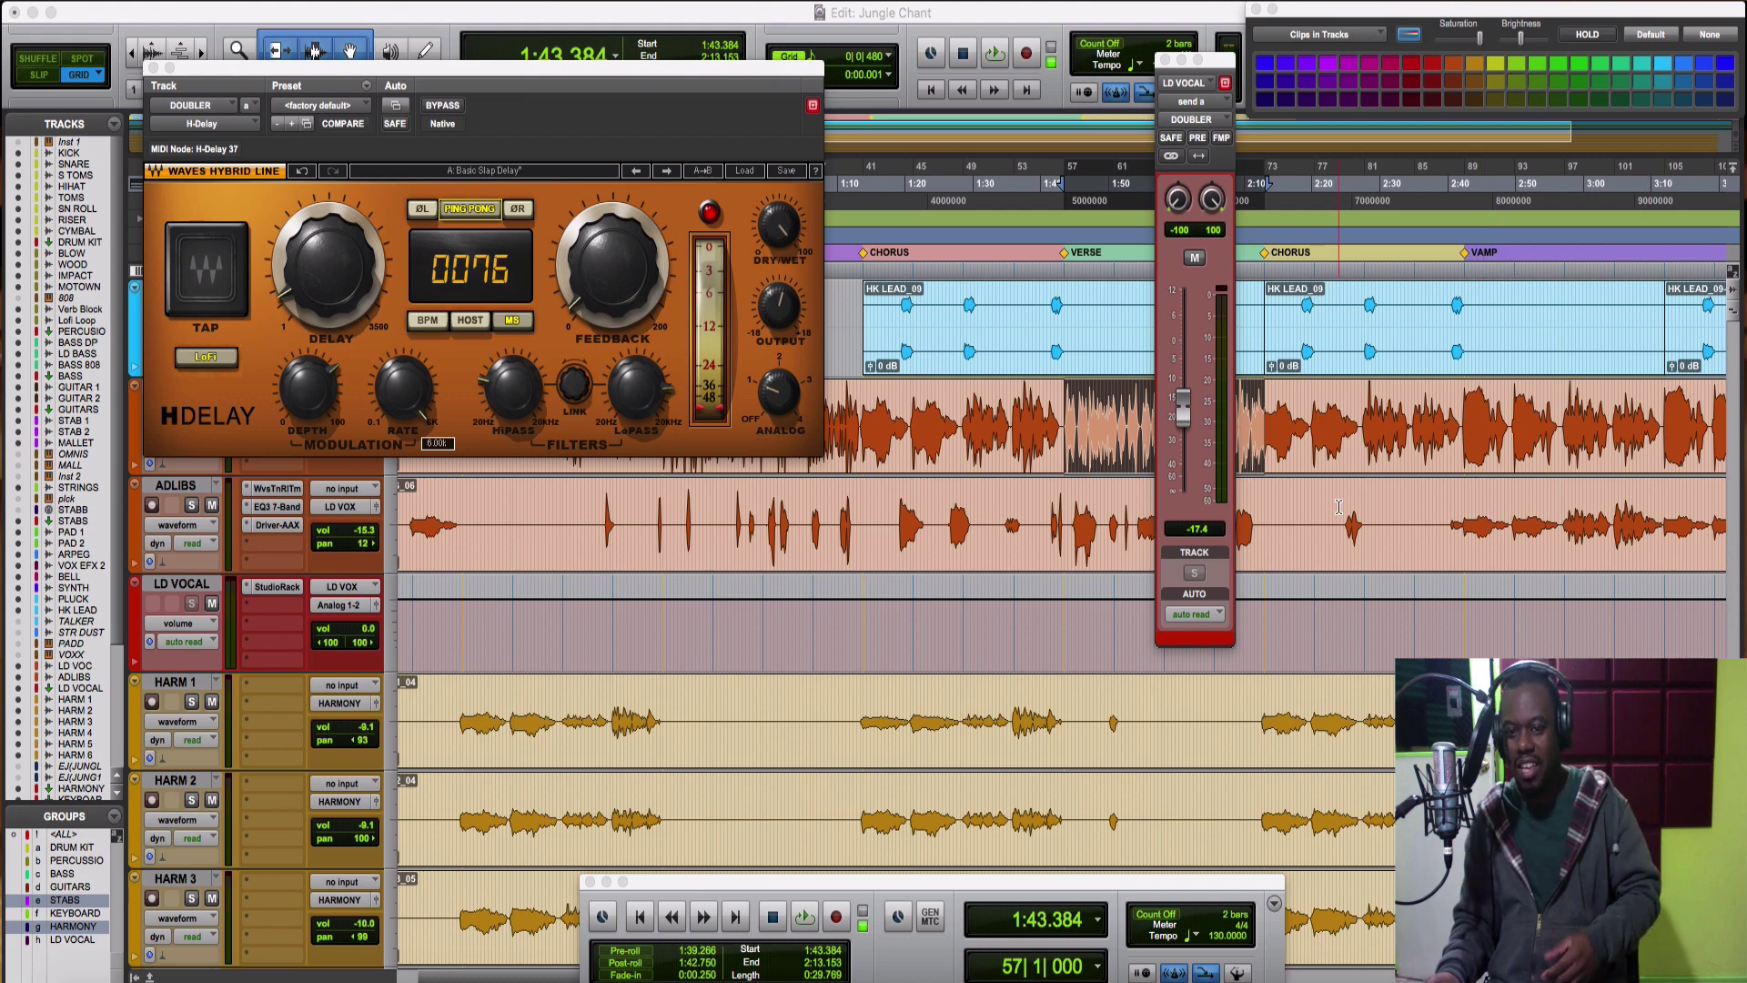
- Move the LD VOCAL send window clear of the verse clip and compare Ping Pong on and off during playback, leaving it off
left_click_drag(1208, 67, 1487, 53)
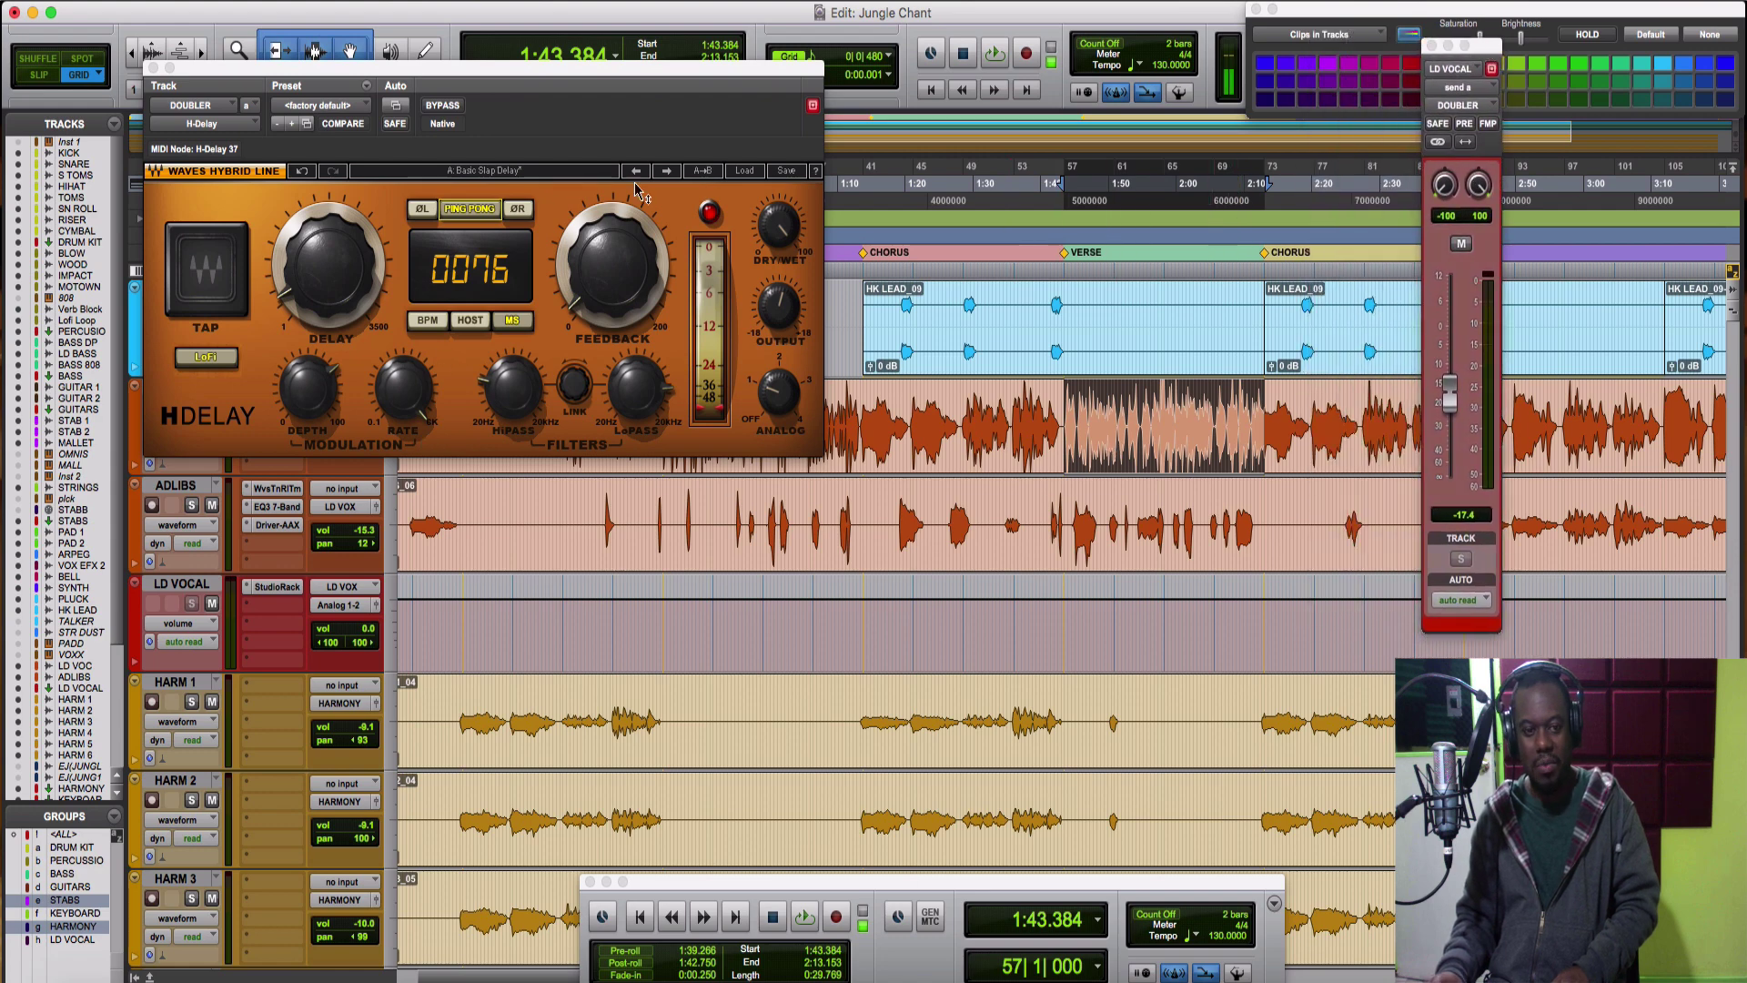
key("space")
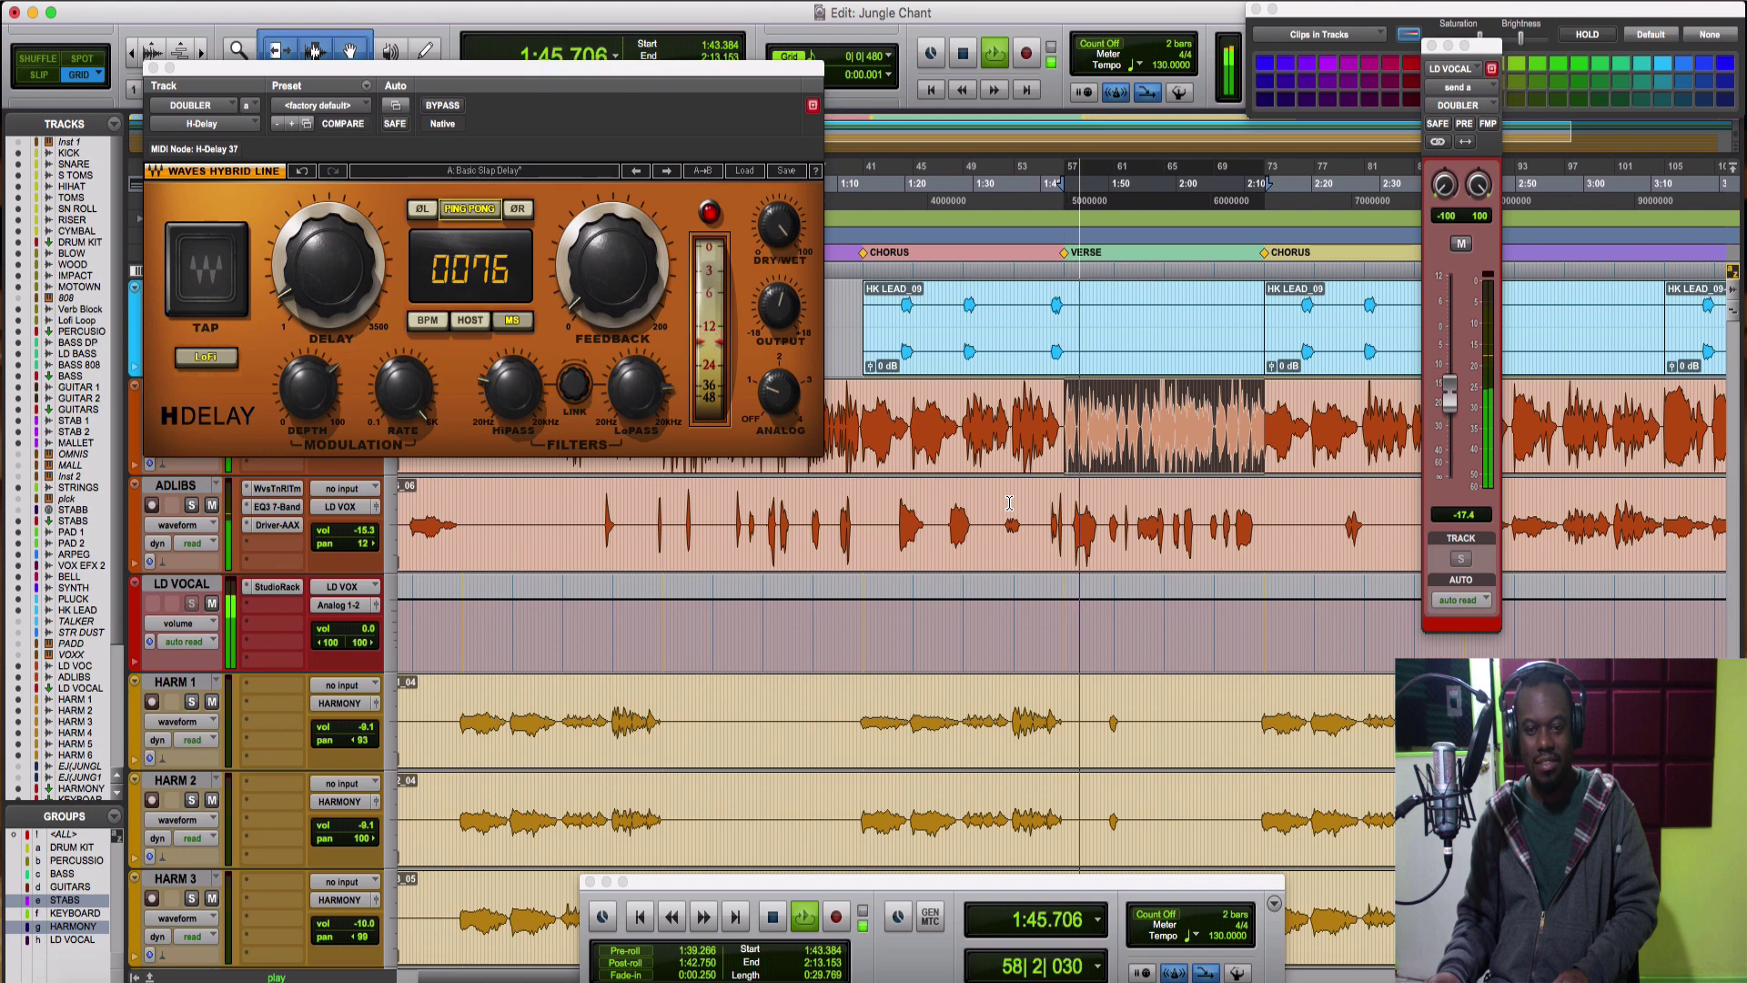
left_click(471, 211)
left_click(470, 211)
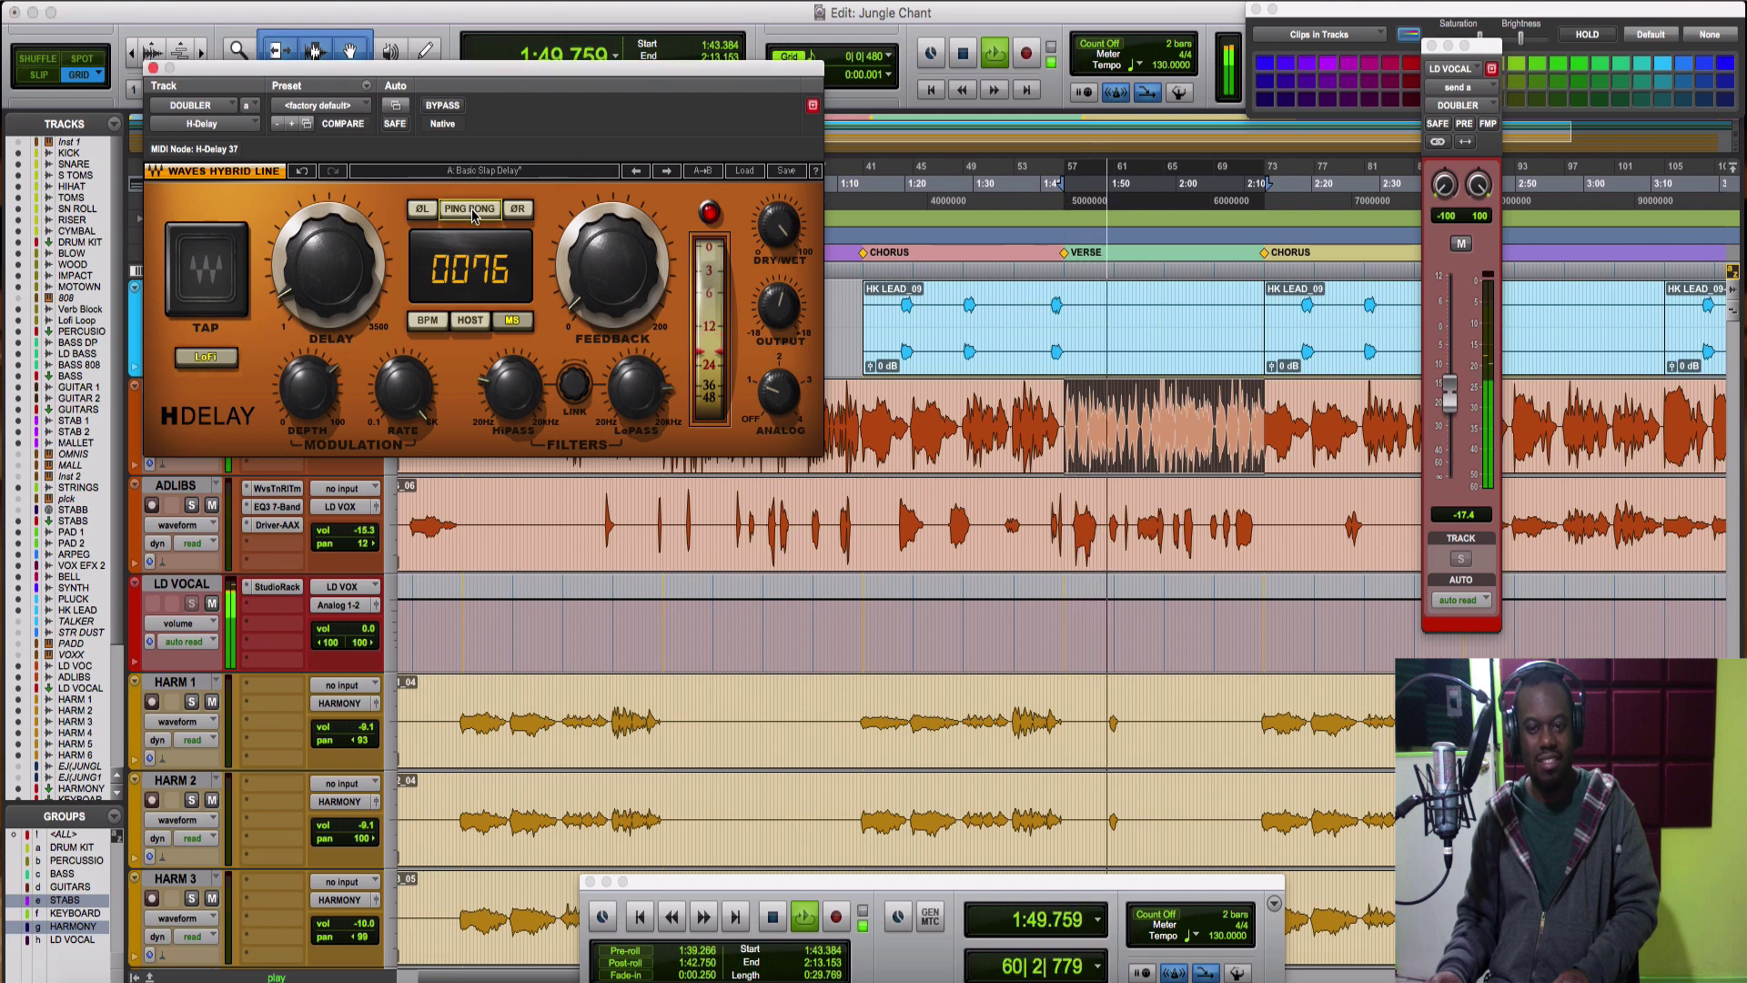
left_click(472, 210)
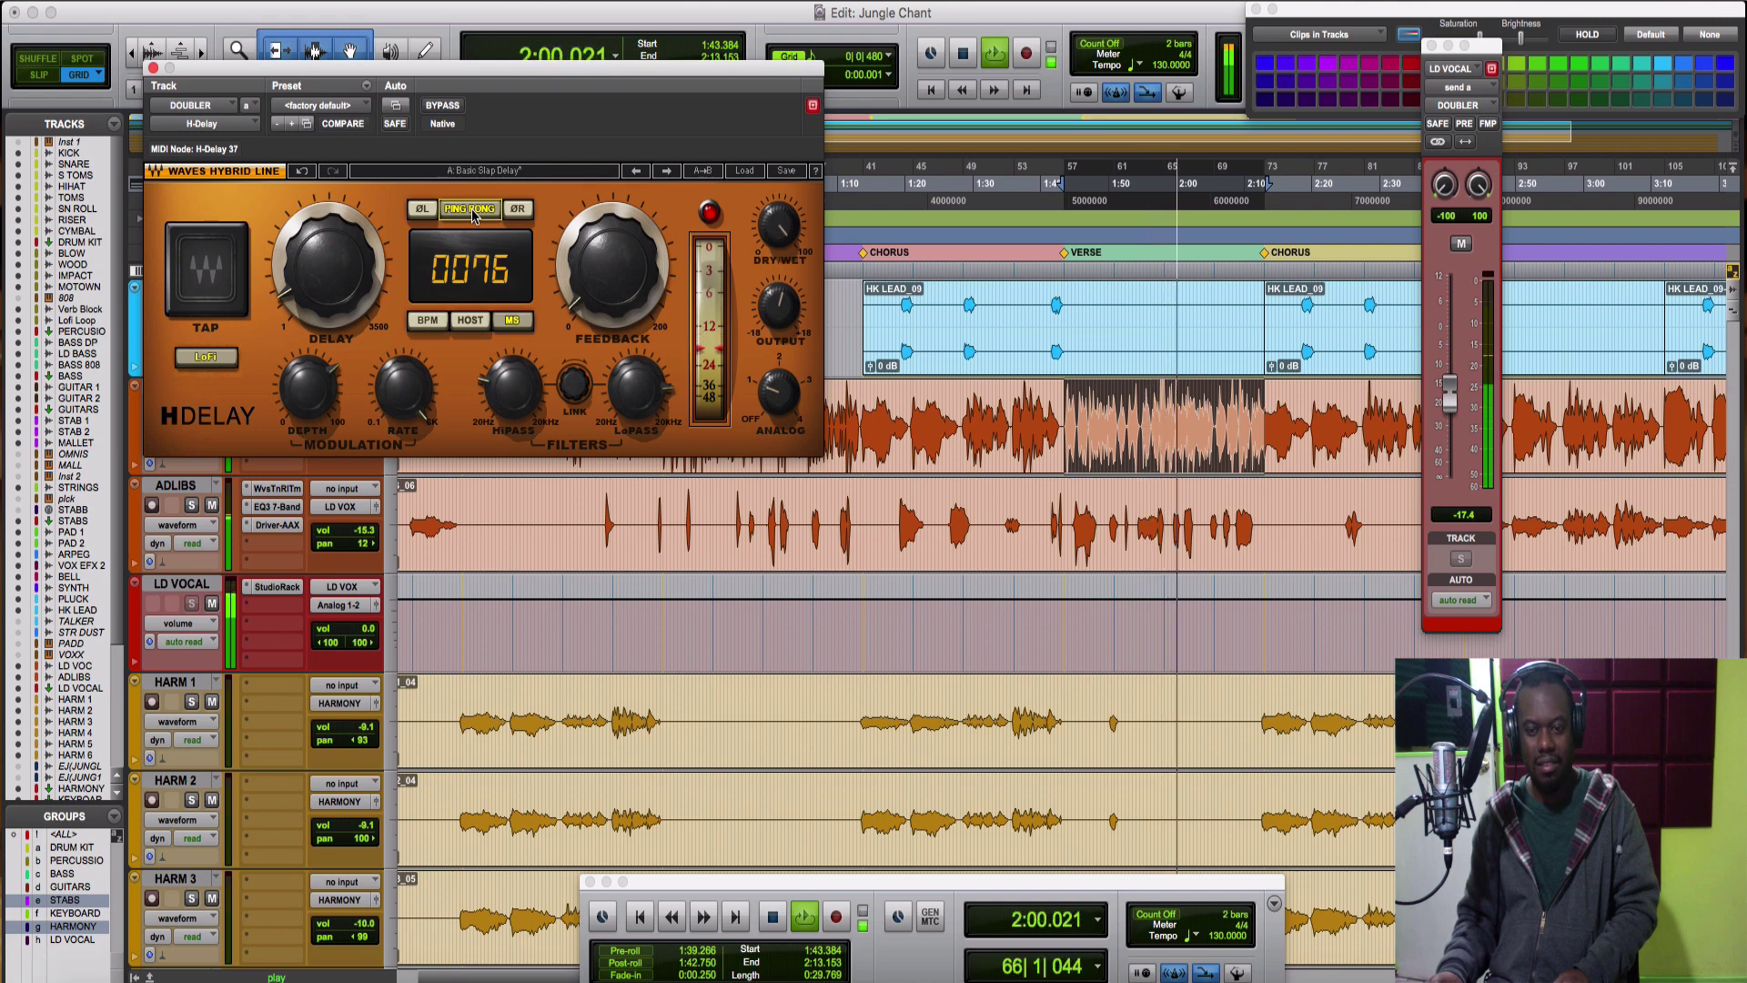
left_click(471, 210)
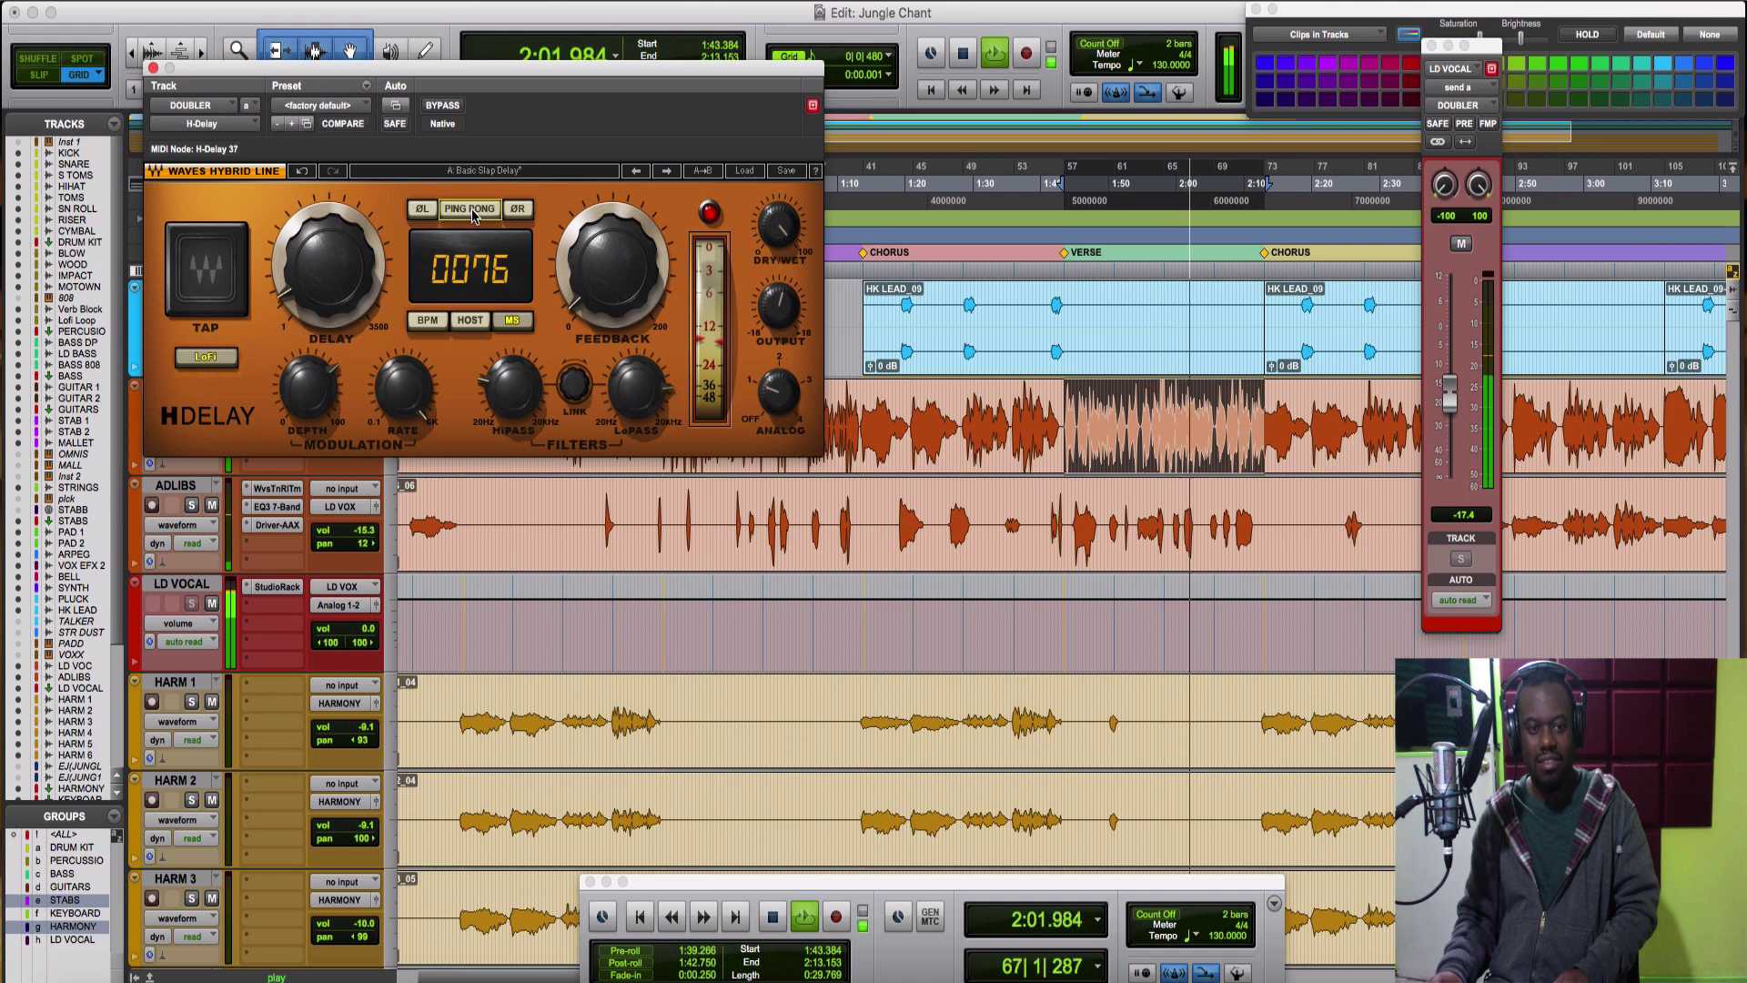
key("space")
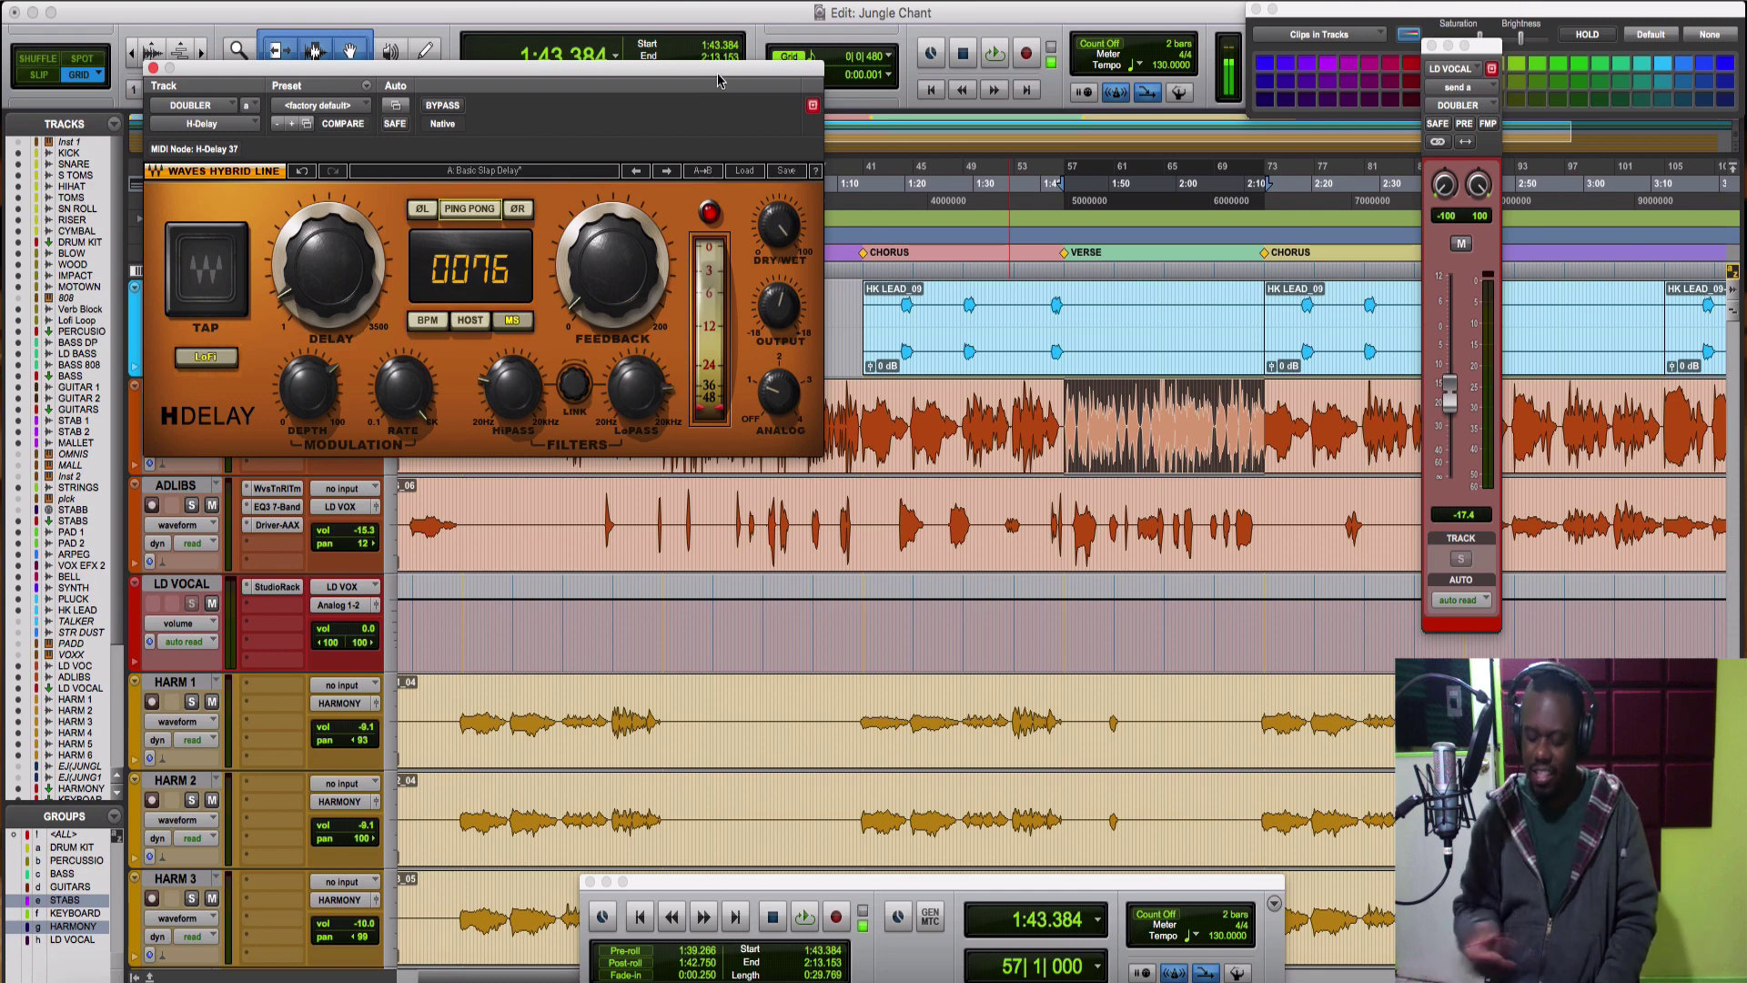
- Browse H-Delay's factory preset categories, including Special FX, and close the list without loading a preset
left_click(746, 171)
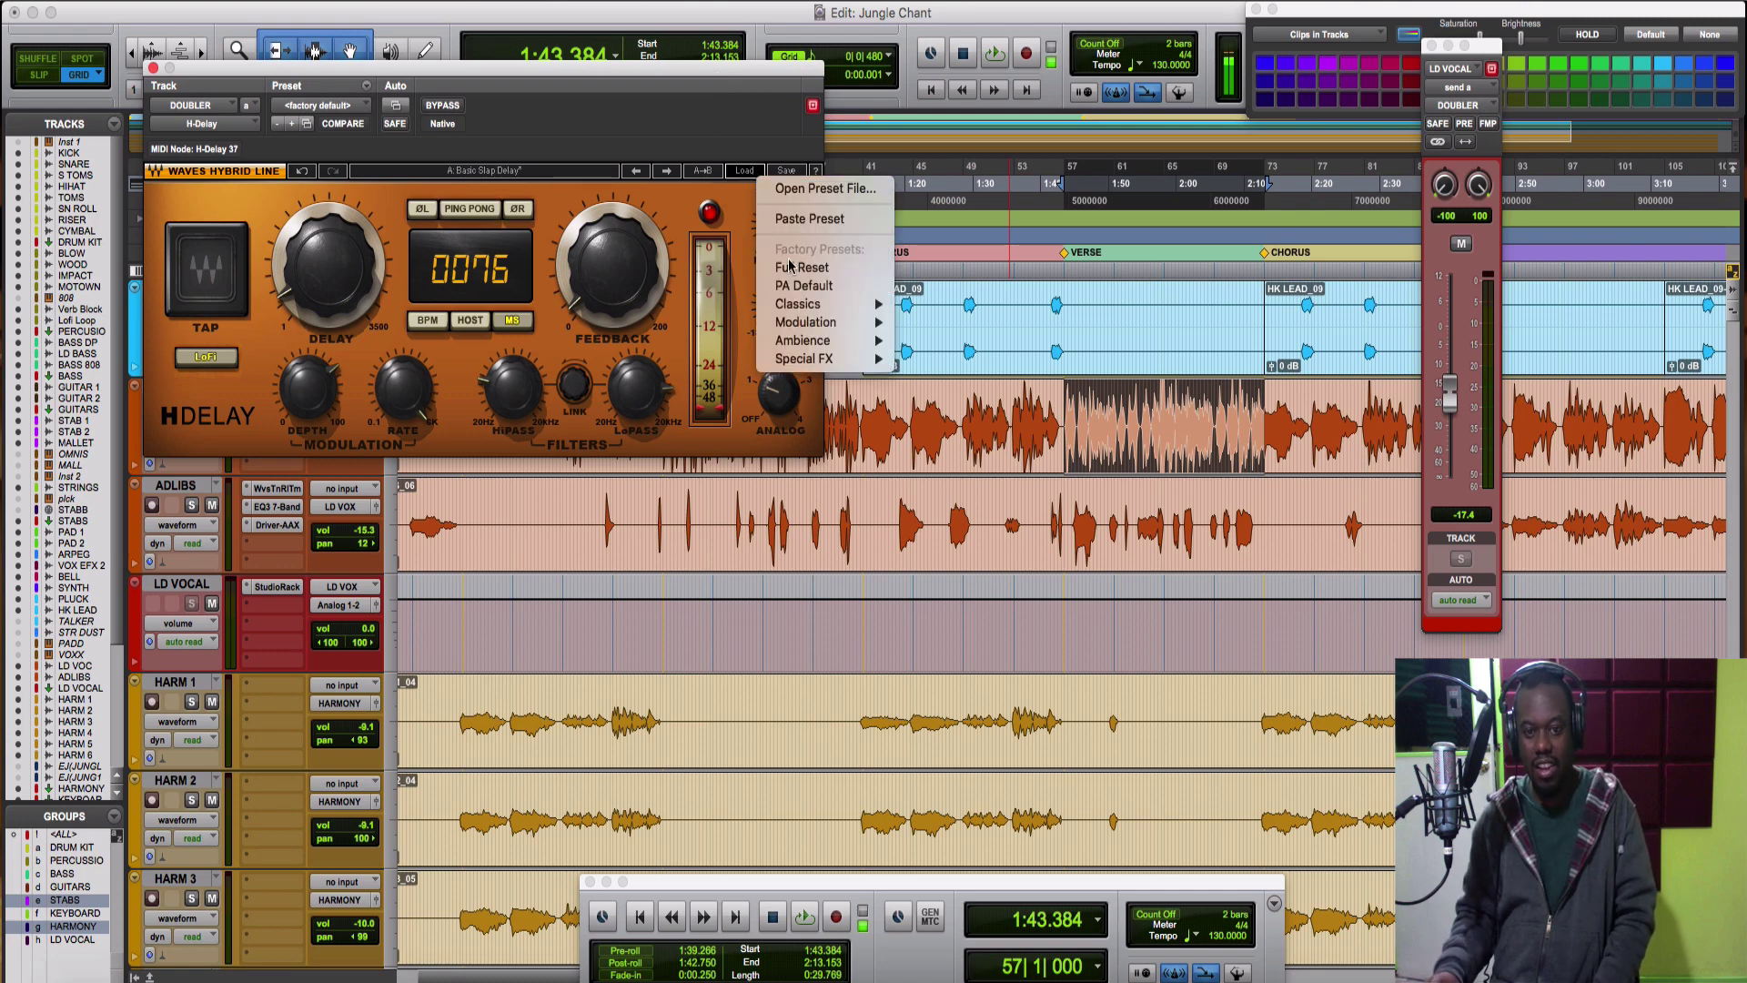
mouse_move(806, 305)
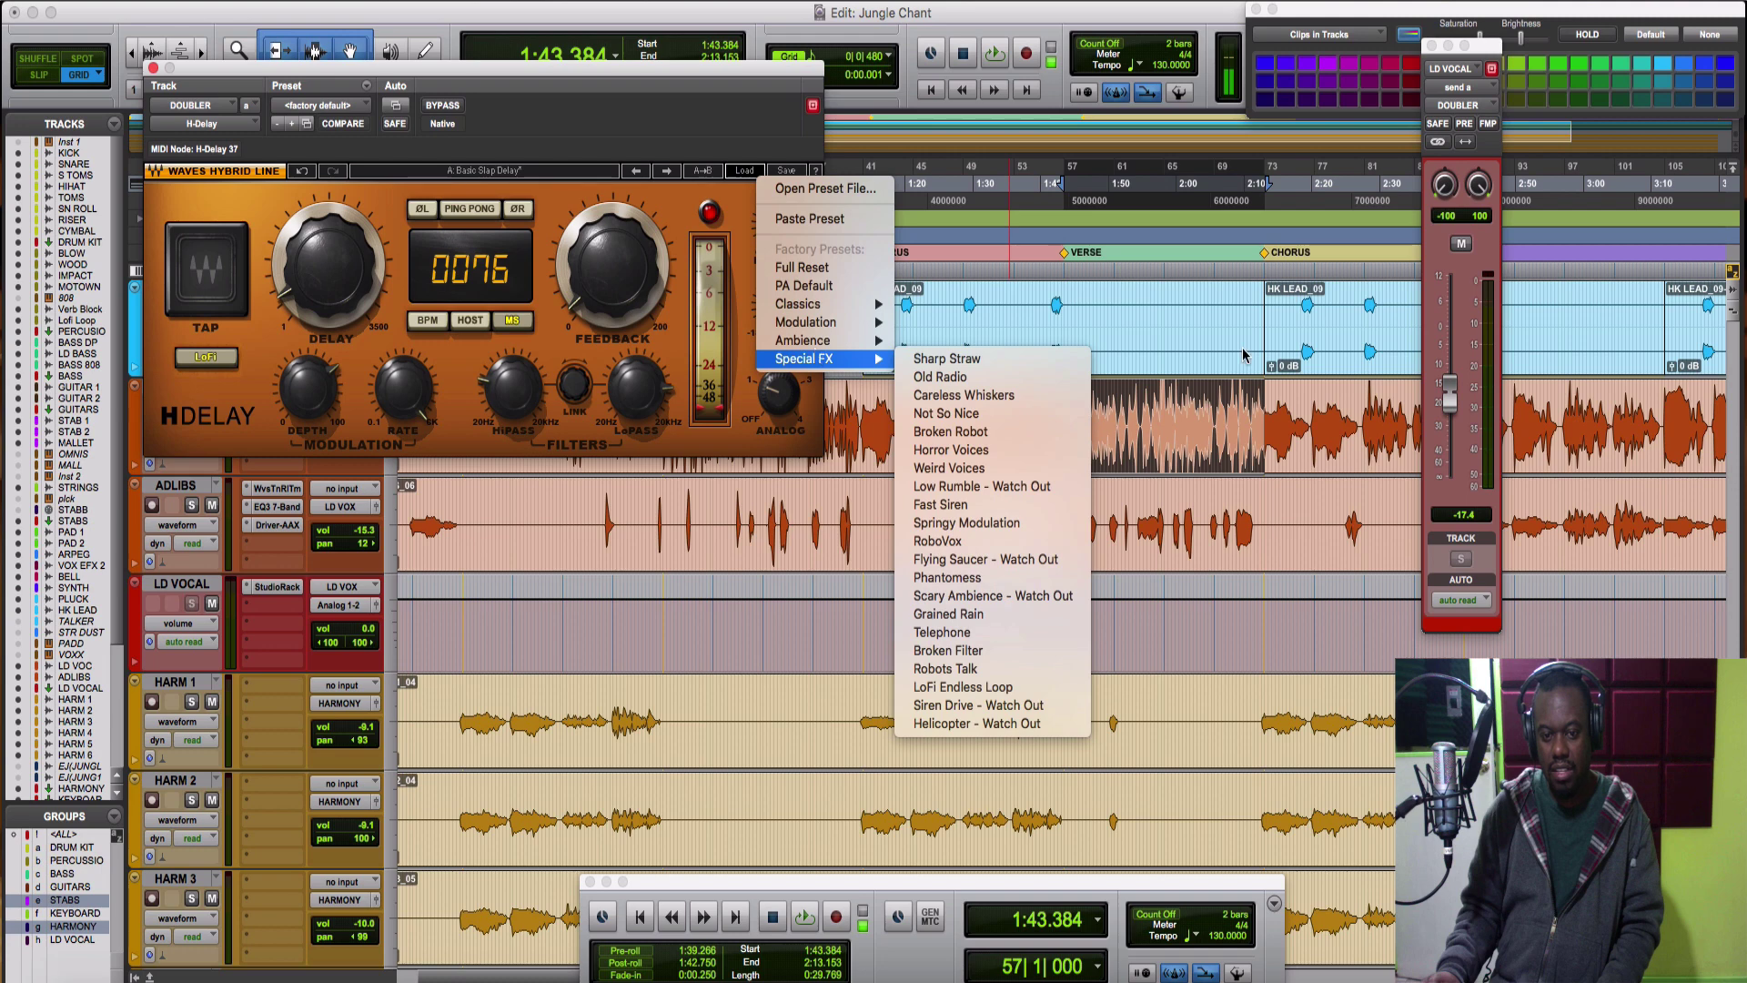
key("Escape")
key("Escape")
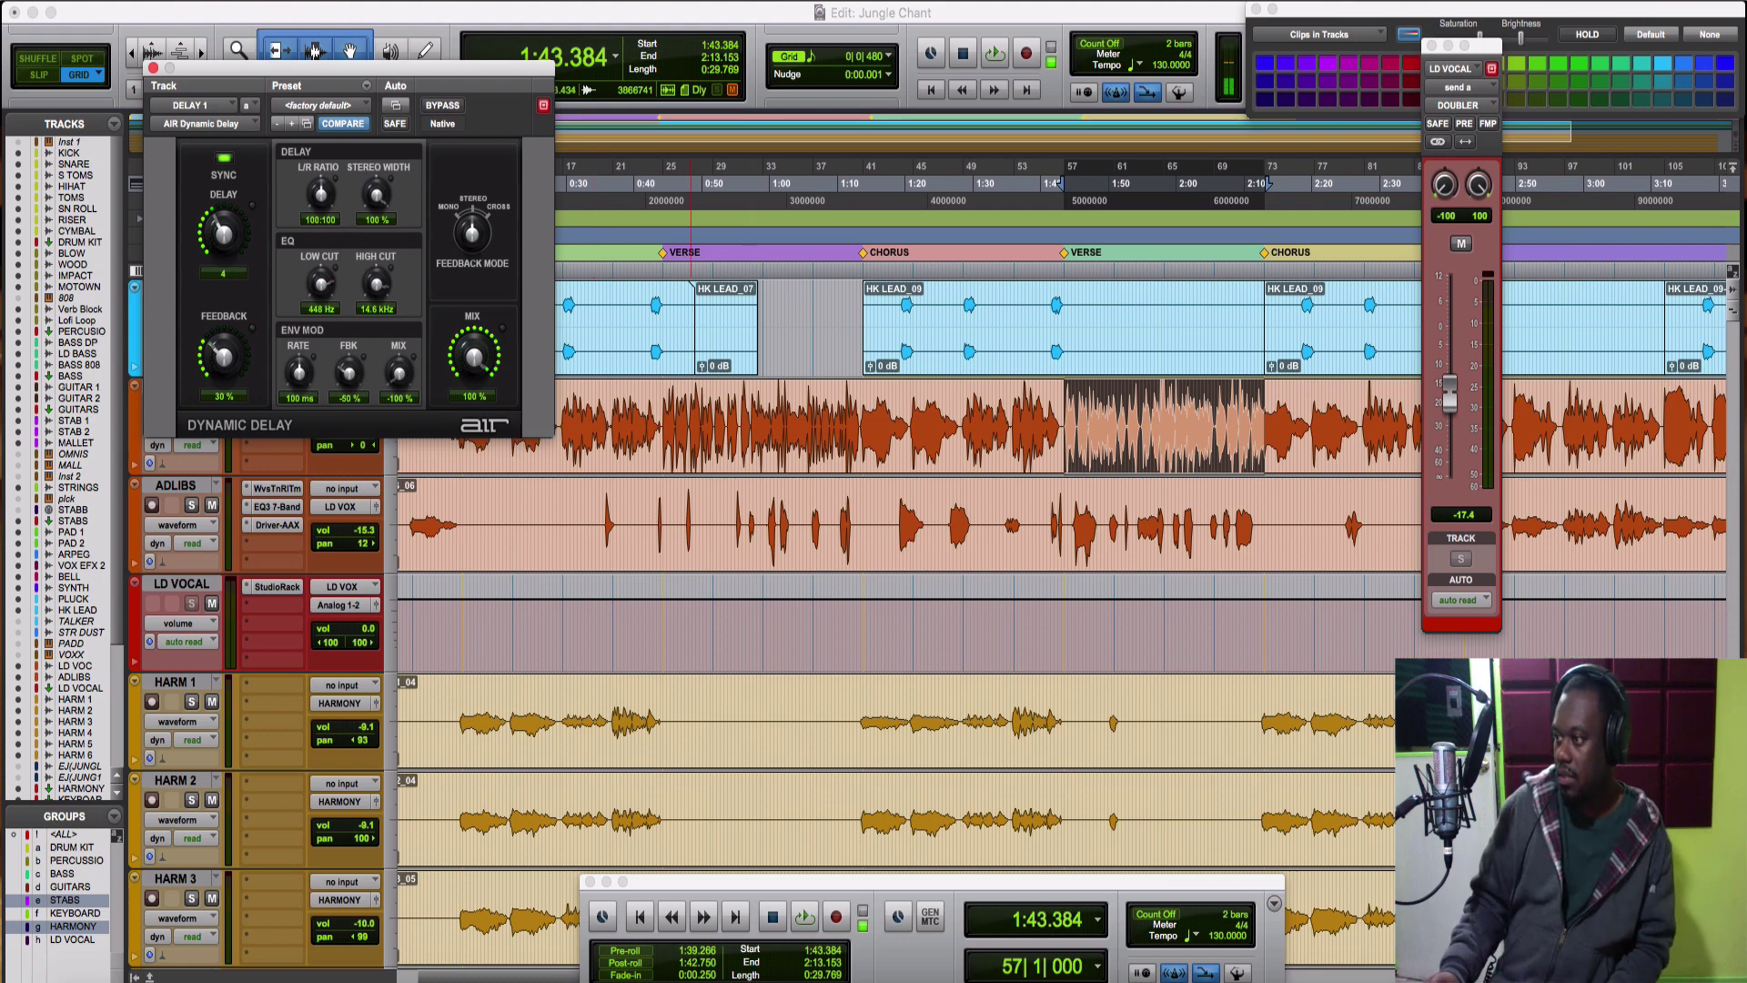
- Look through the AIR Dynamic Delay presets on DELAY 1 without loading one, and close the plug-in window
left_click(351, 107)
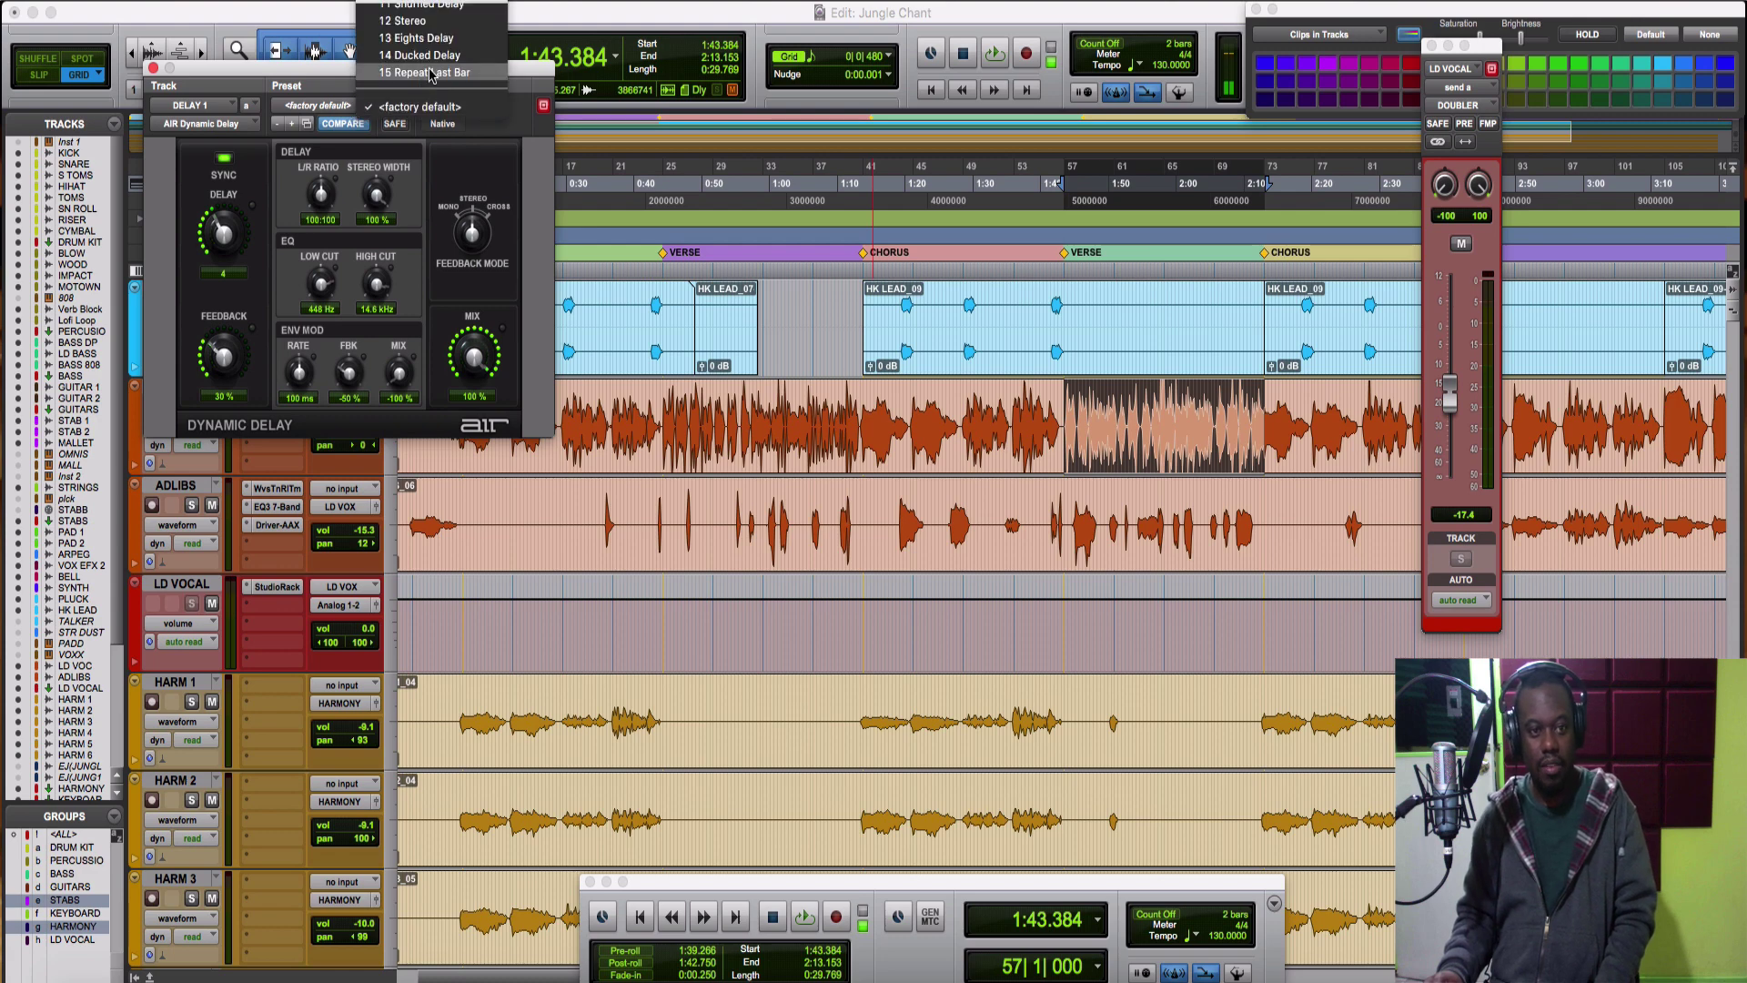
scroll(431, 73, "up", 5)
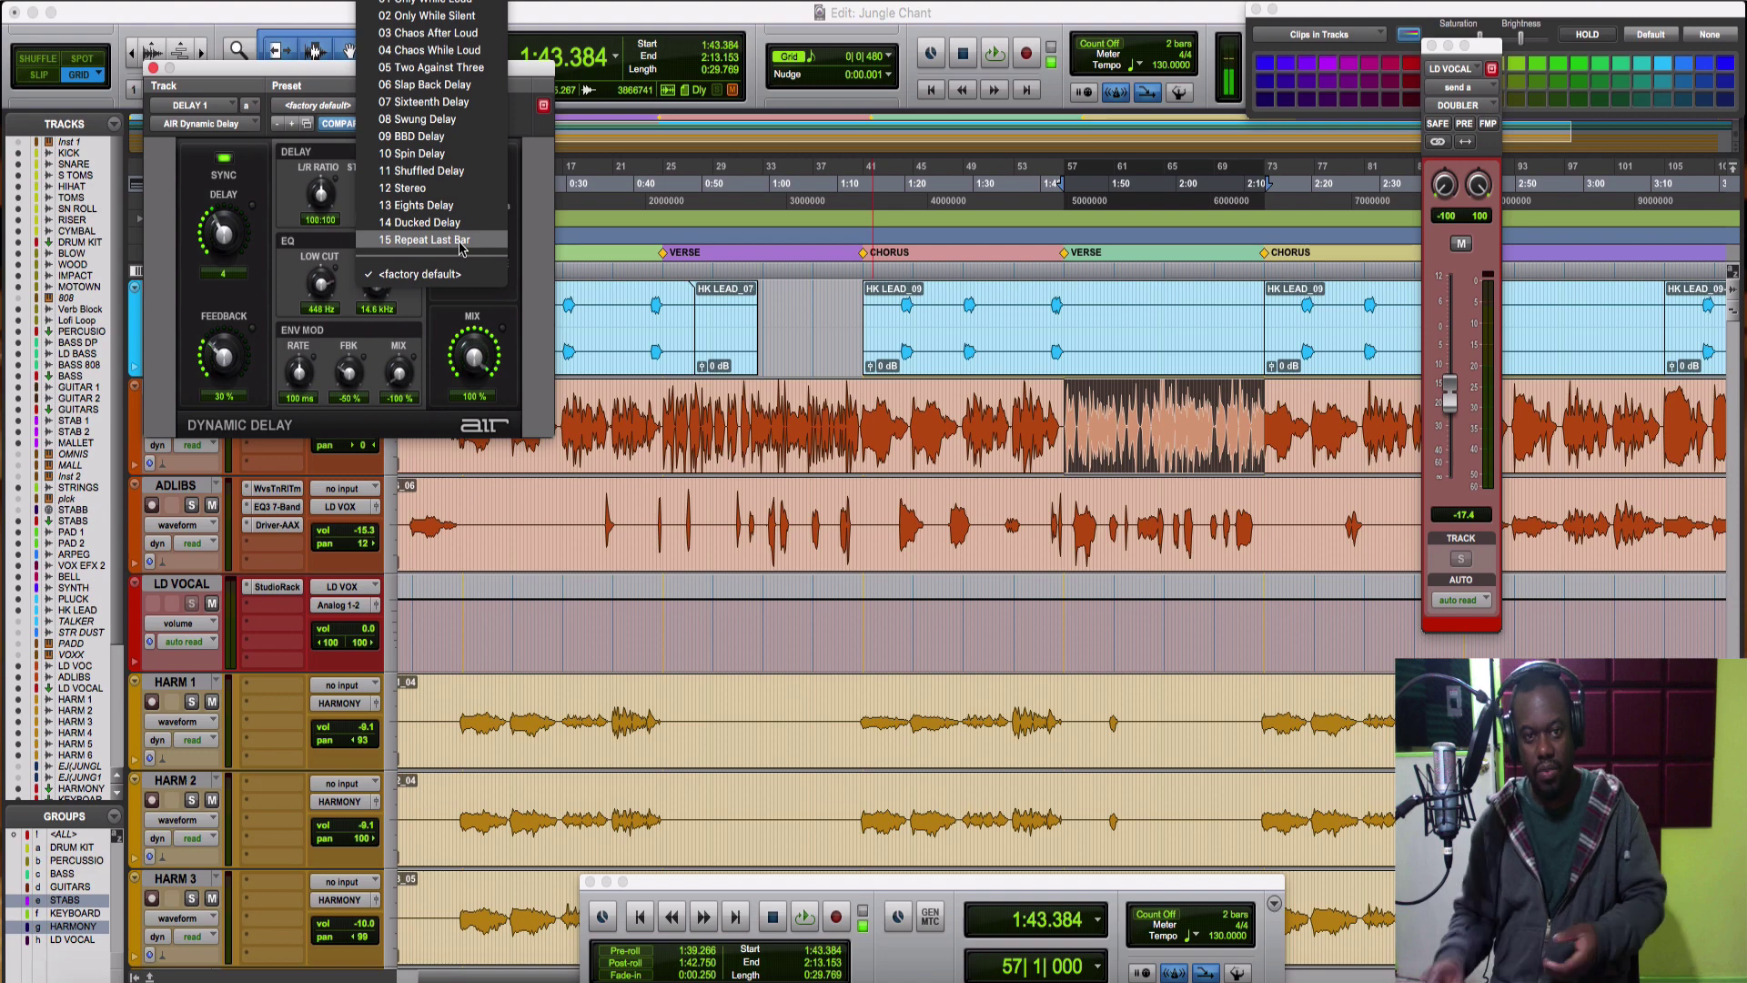
left_click(544, 75)
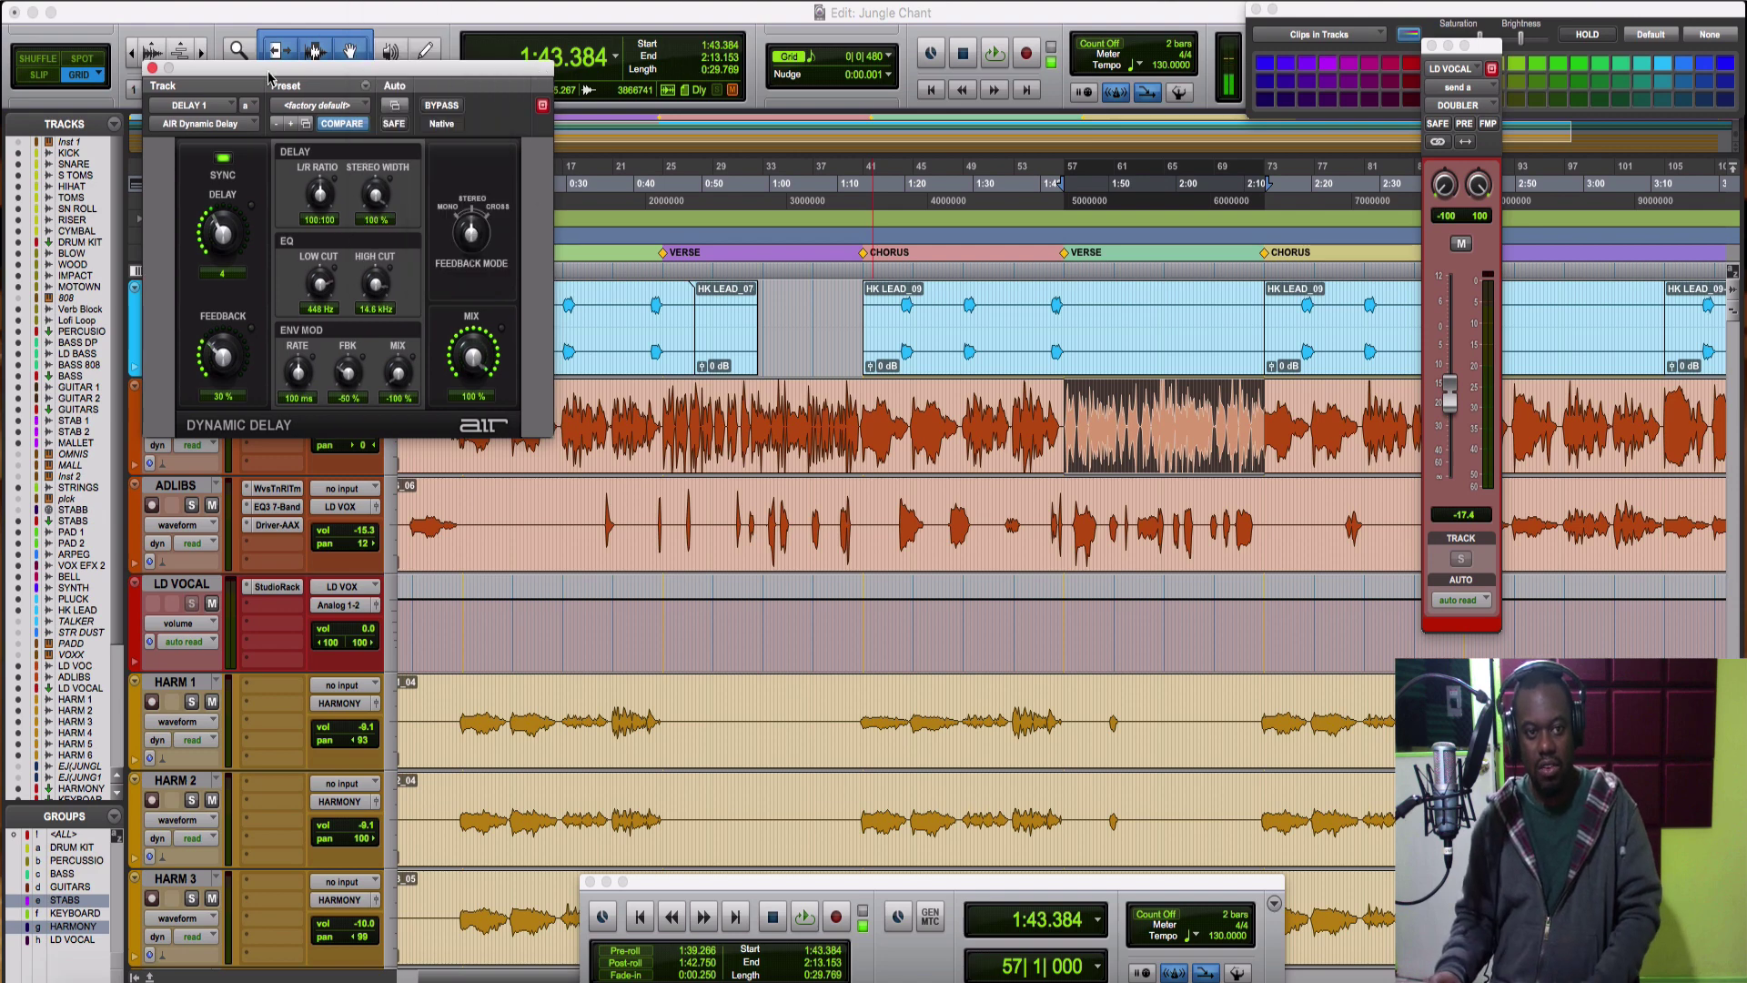
left_click(152, 68)
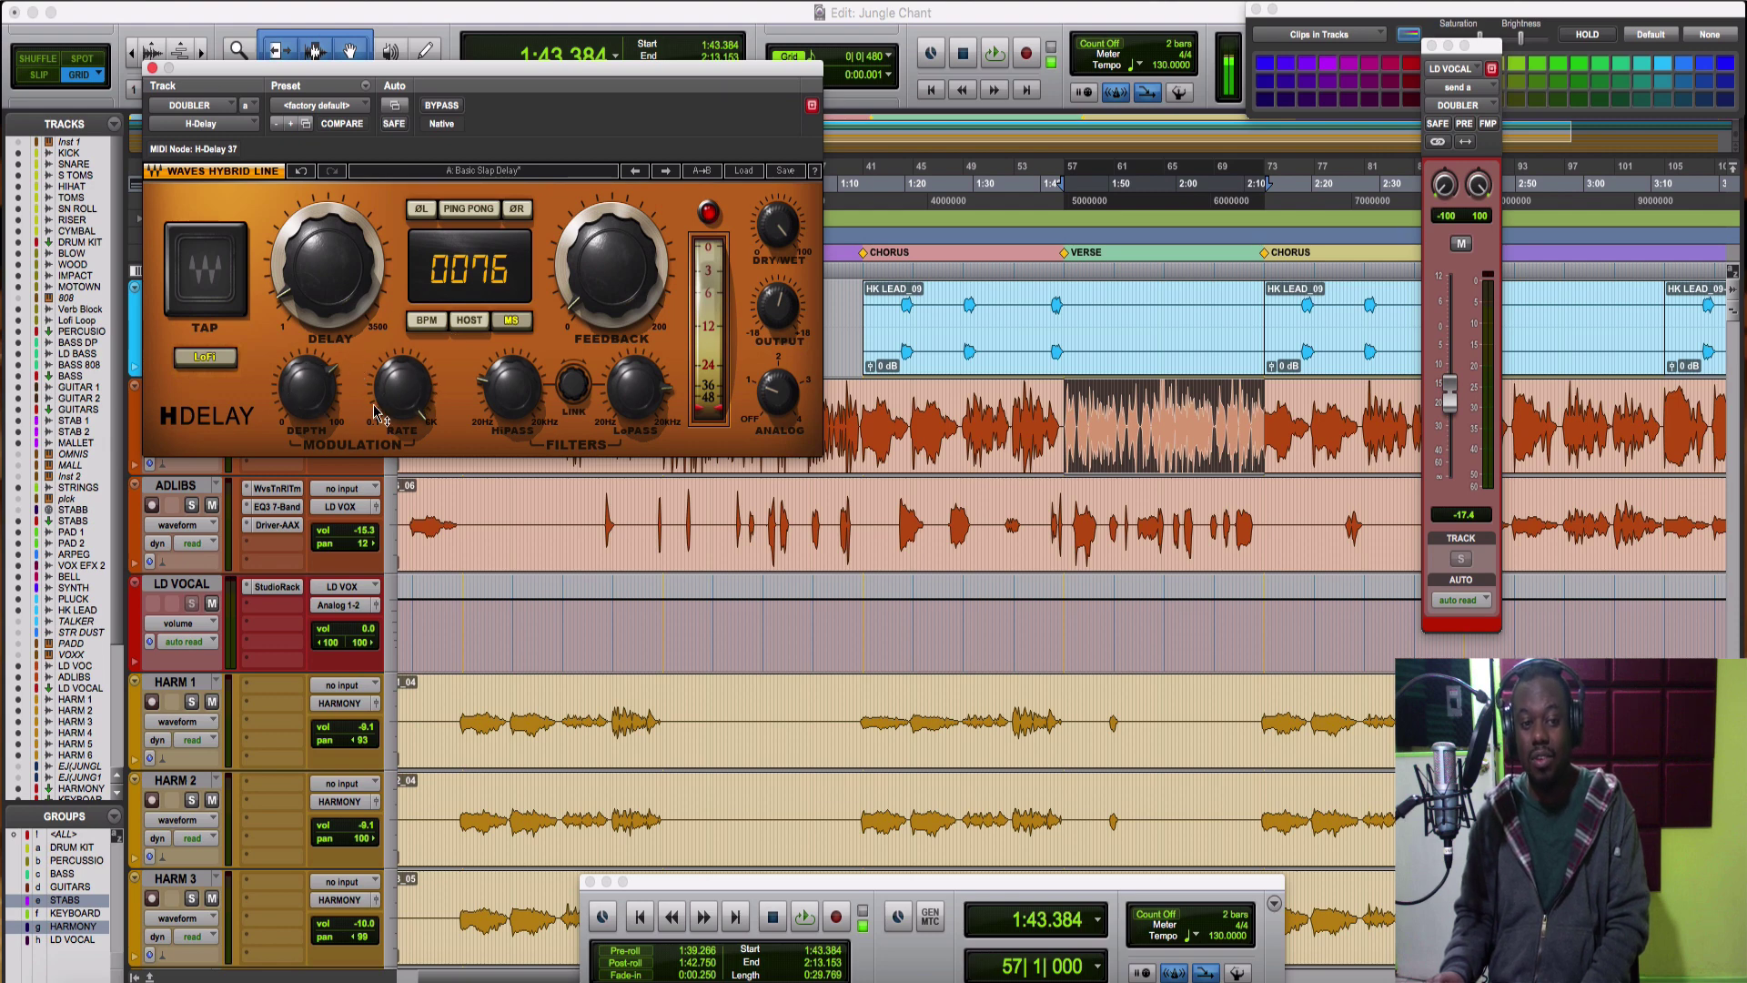
- Move the H-Delay window aside to uncover the tracks' insert and I/O columns
mouse_move(308, 401)
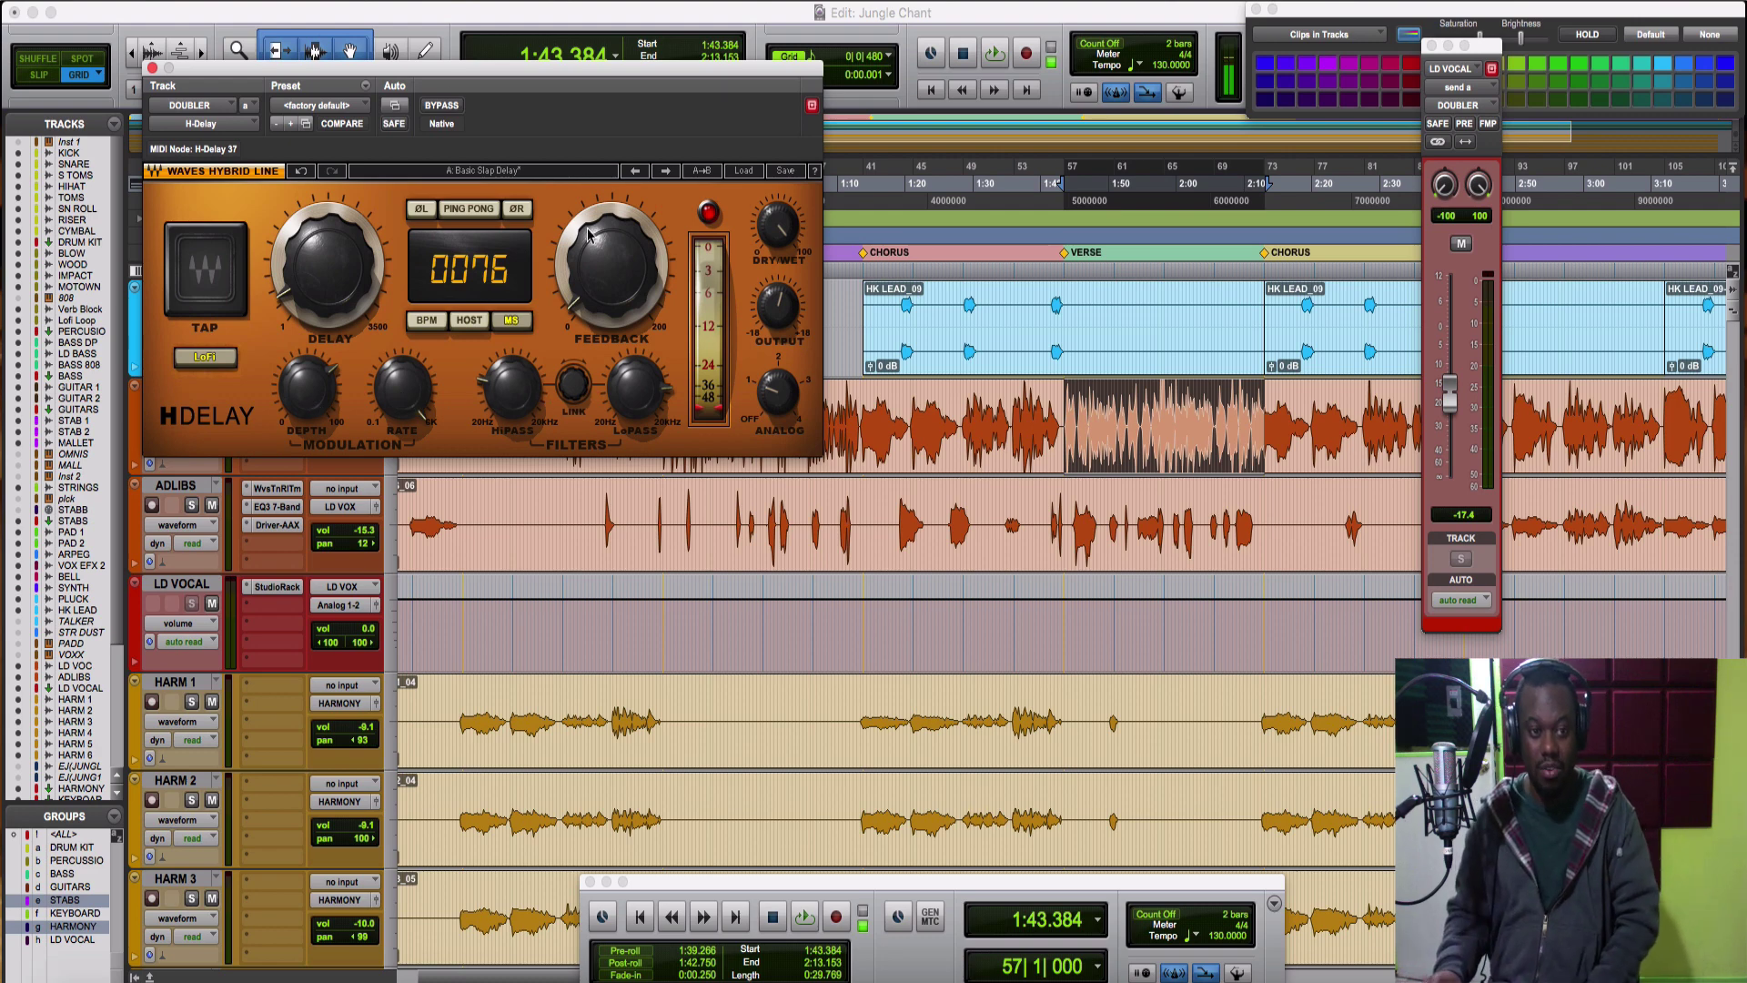
left_click_drag(364, 67, 706, 91)
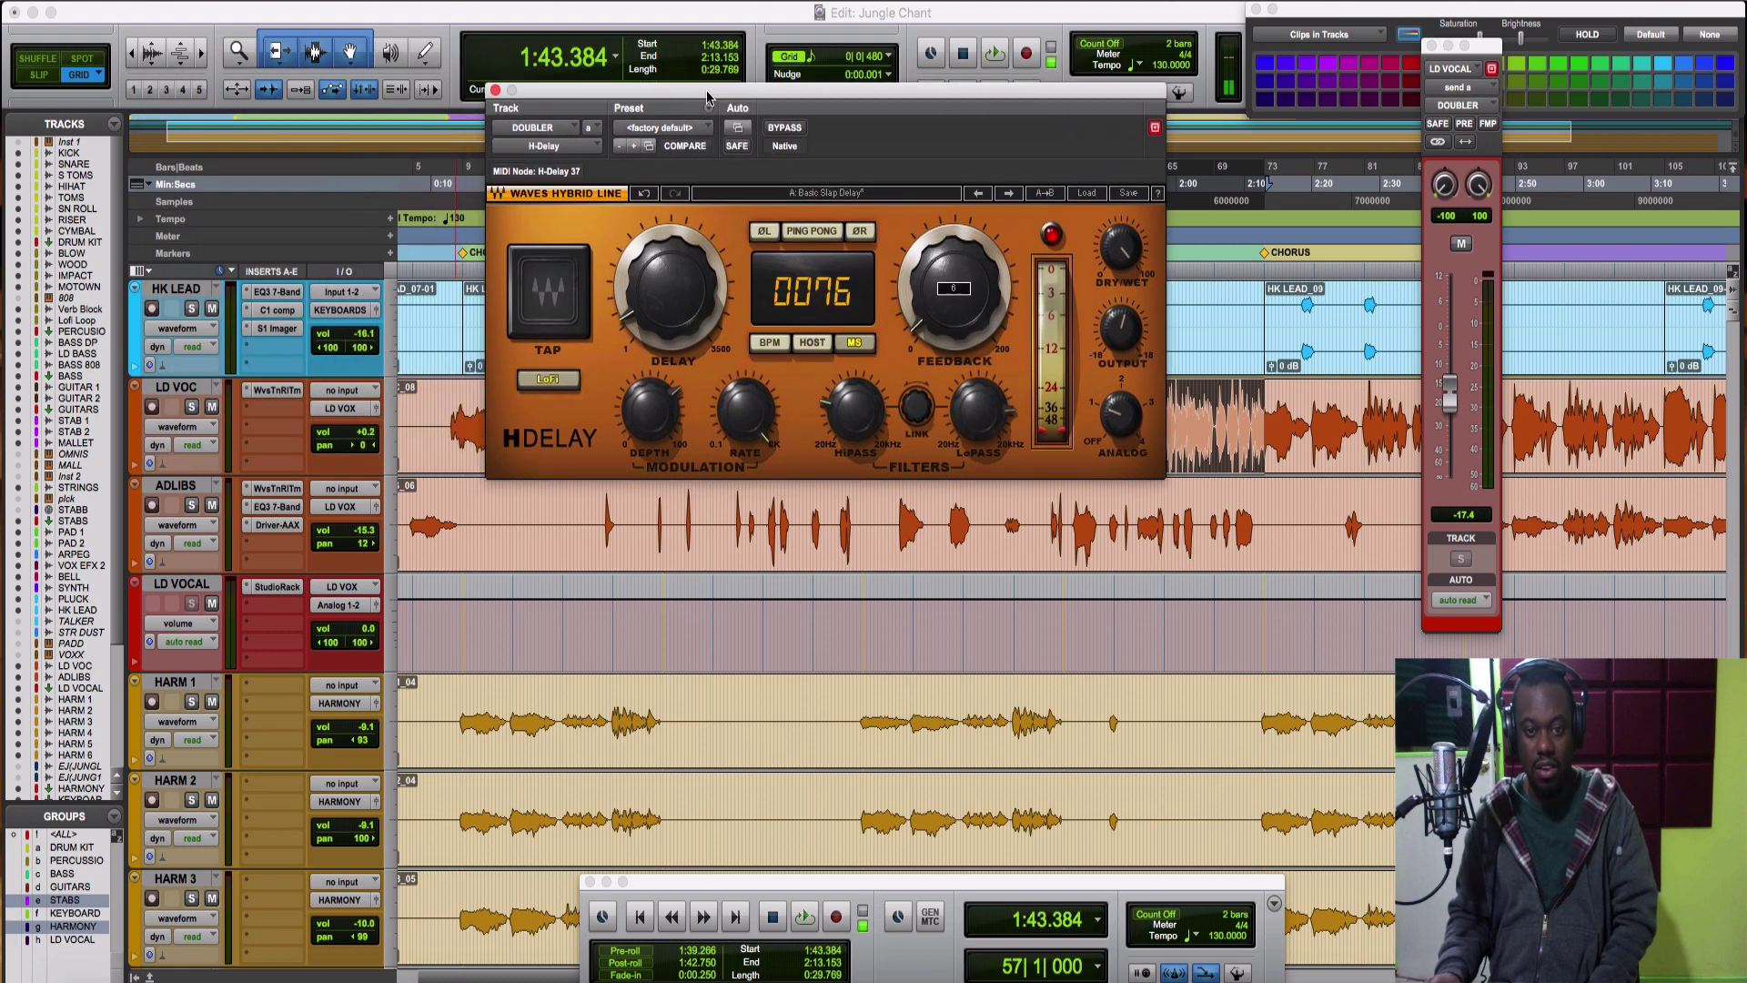